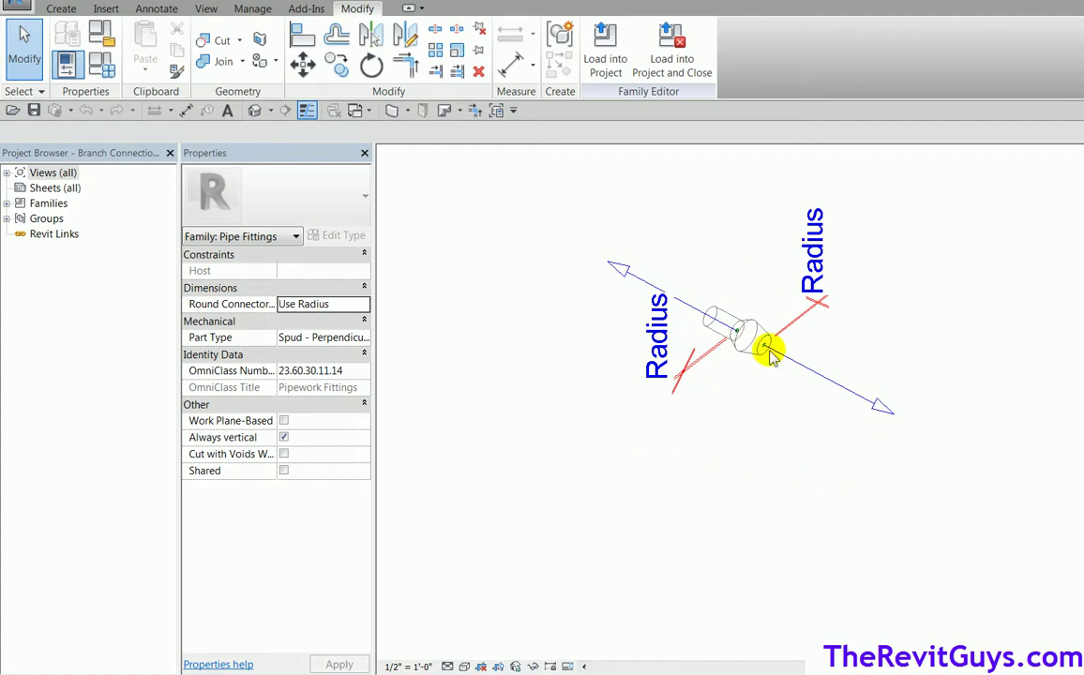
# Step: Shrink the Revit family window to reveal the Branch Connection Generic search results
pyautogui.moveTo(750, 5); pyautogui.dragTo(757, 42)
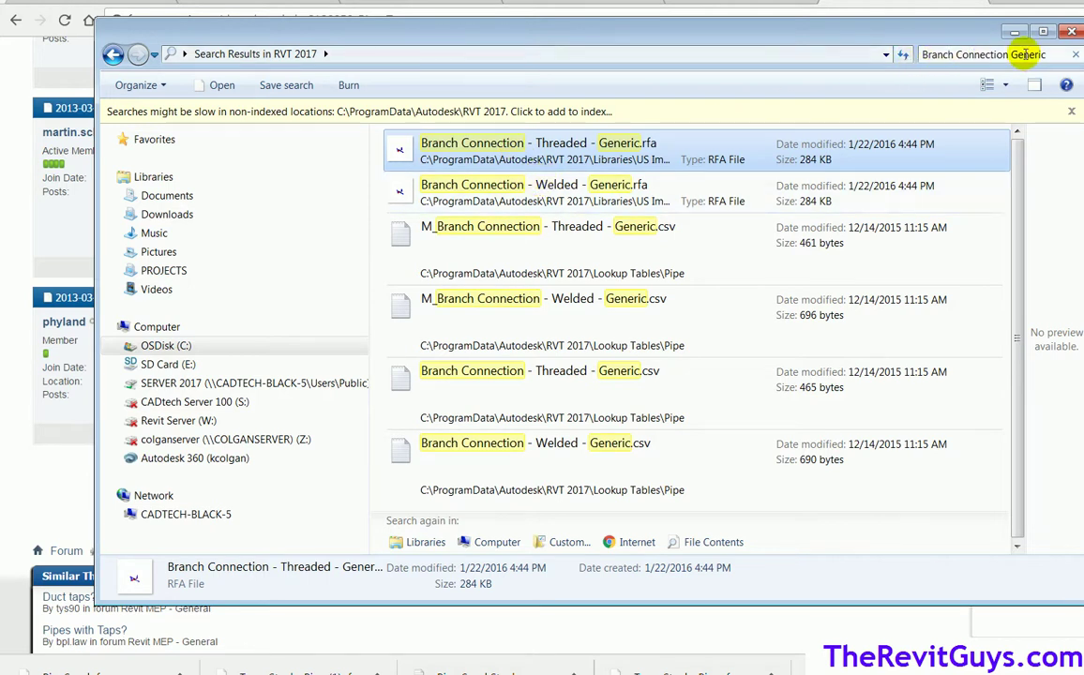
# Step: Open the folder holding Branch Connection - Welded - Generic.rfa, then return to the Revit threaded family
pyautogui.click(596, 191)
pyautogui.rightClick(596, 190)
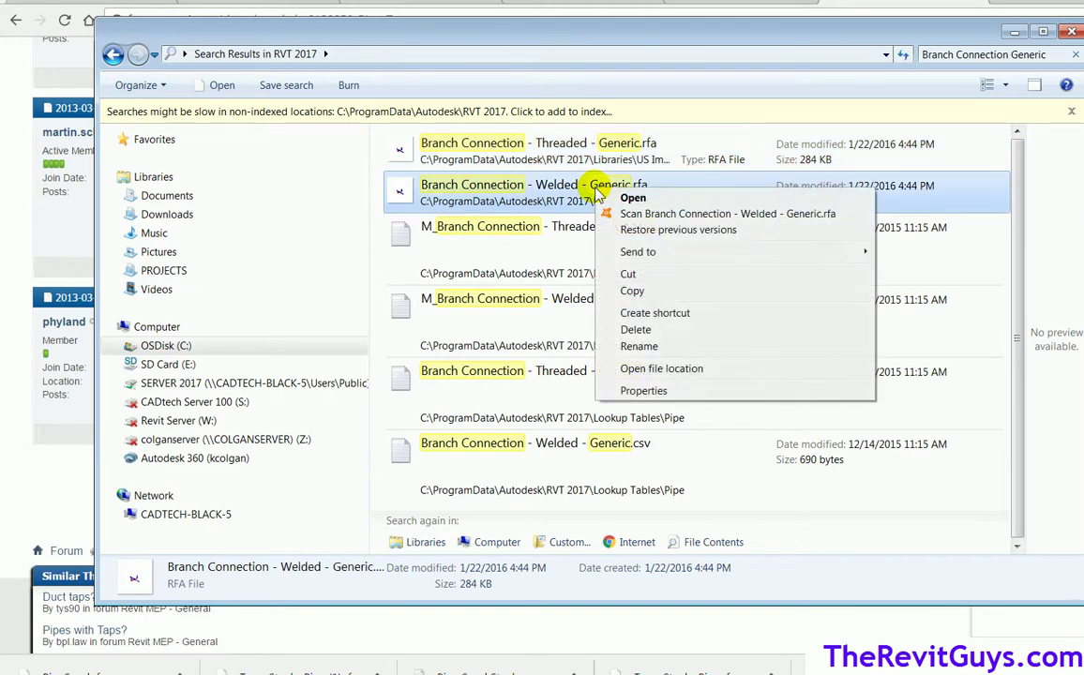
pyautogui.click(645, 369)
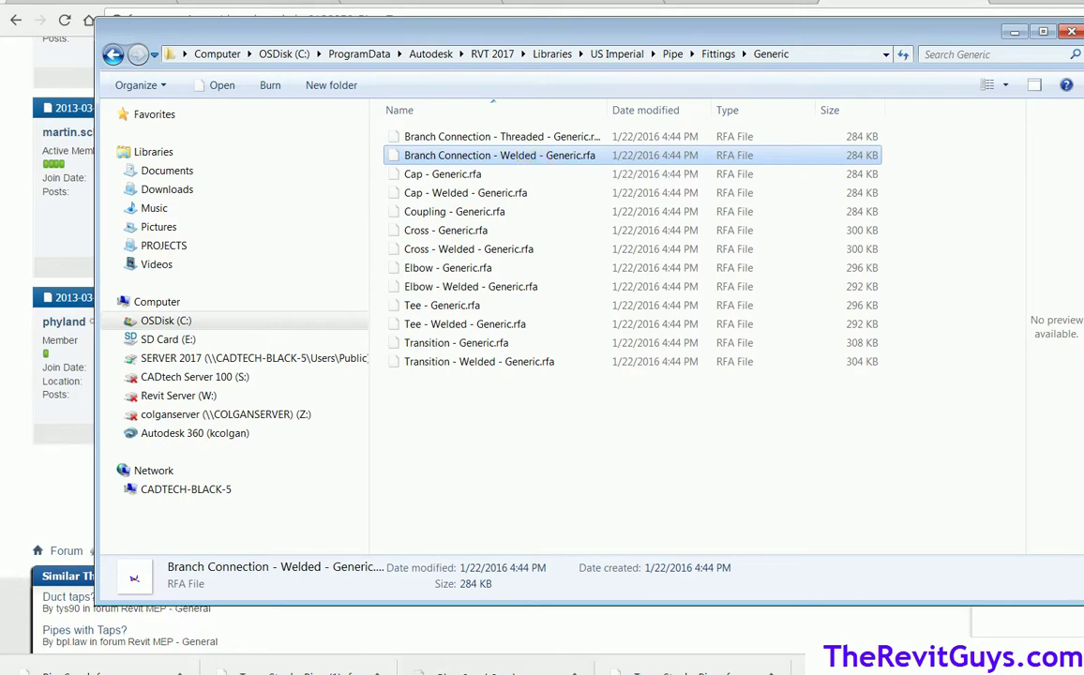
pyautogui.click(553, 668)
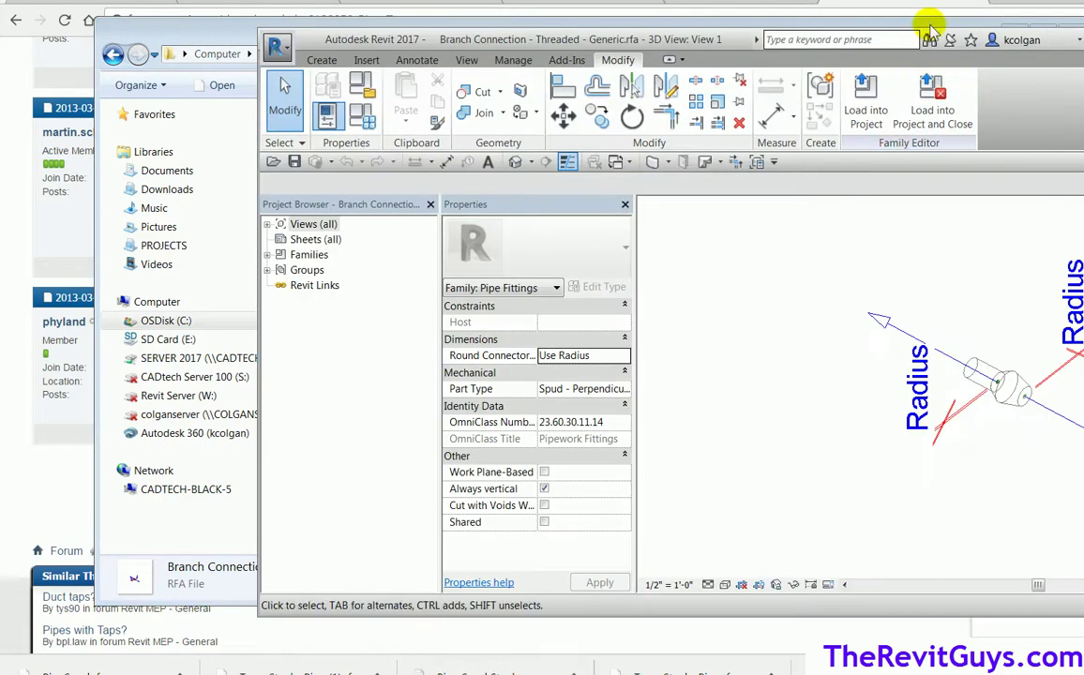
# Step: Maximize Revit and create Project1 from the Systems-Default.rte template
pyautogui.press('super+Up')
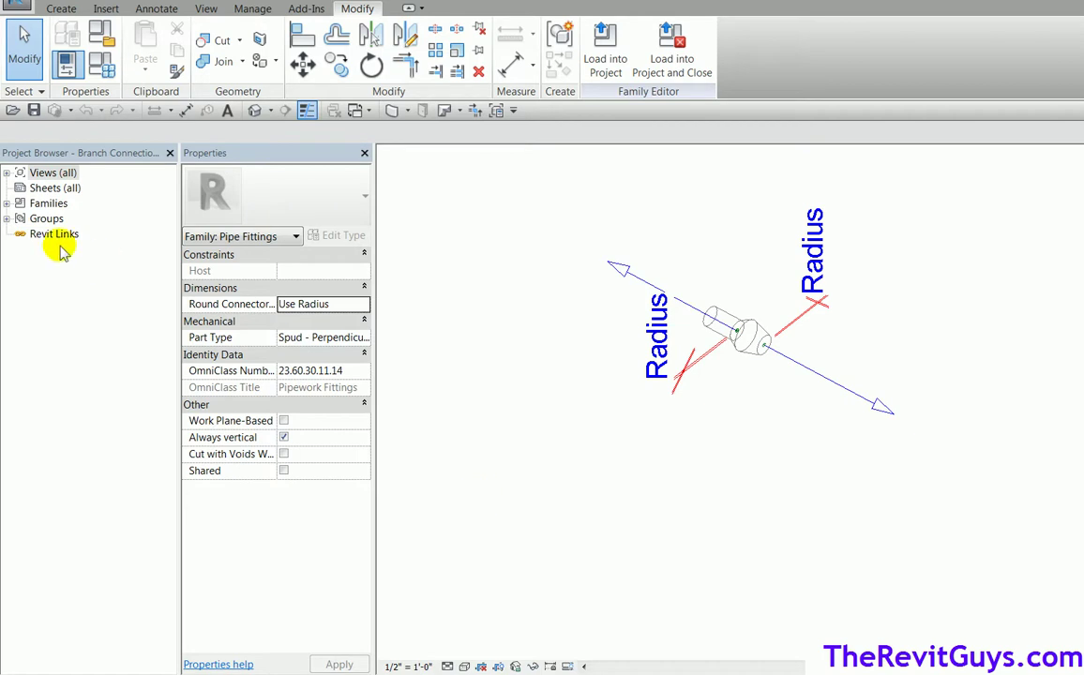
pyautogui.click(20, 7)
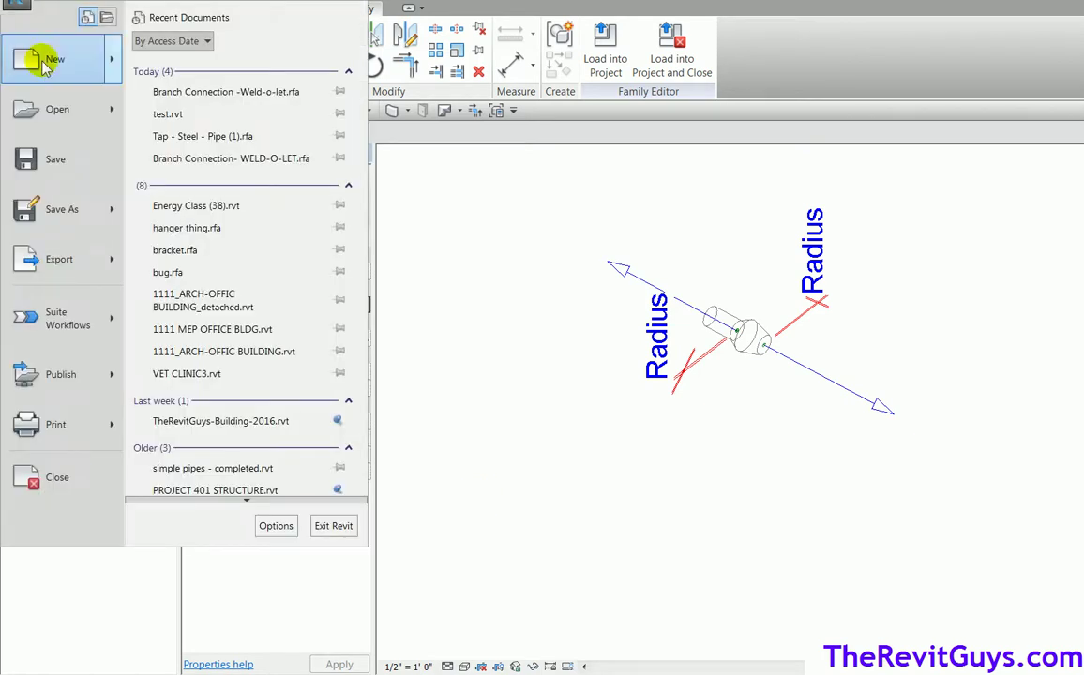
pyautogui.moveTo(92, 62)
pyautogui.click(210, 59)
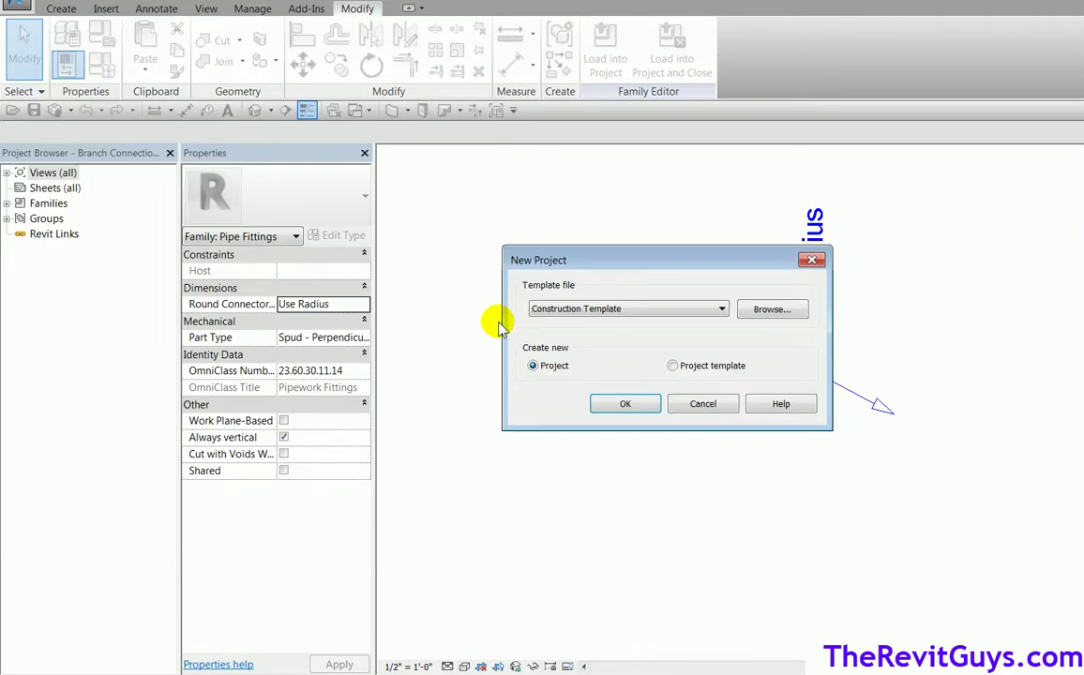
pyautogui.click(773, 313)
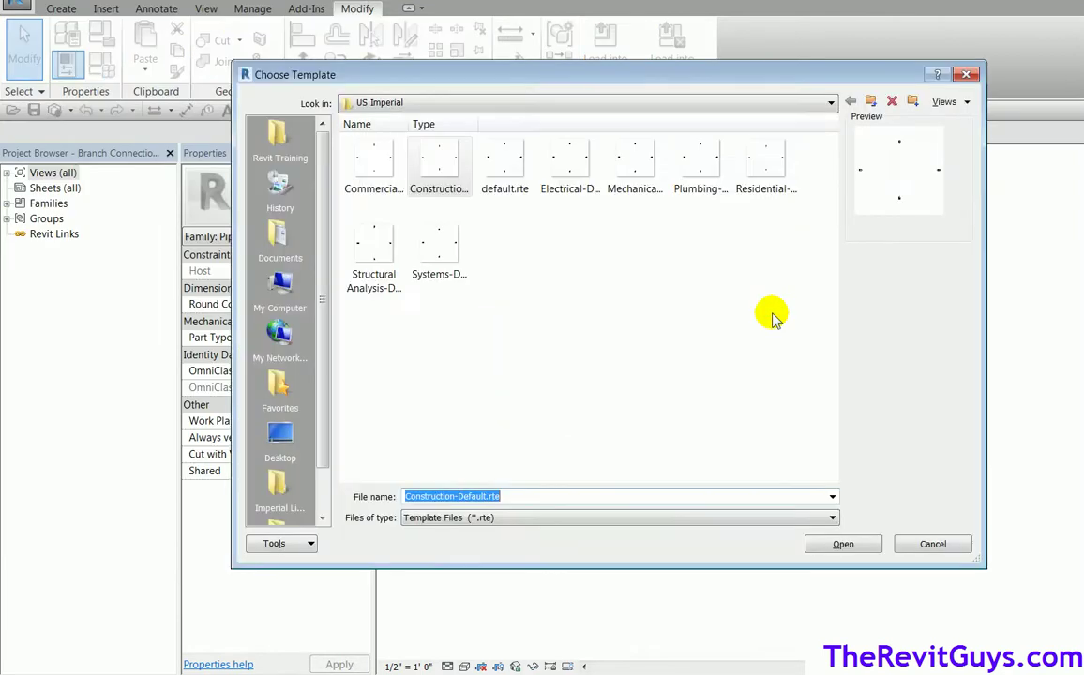
pyautogui.click(429, 246)
pyautogui.click(827, 550)
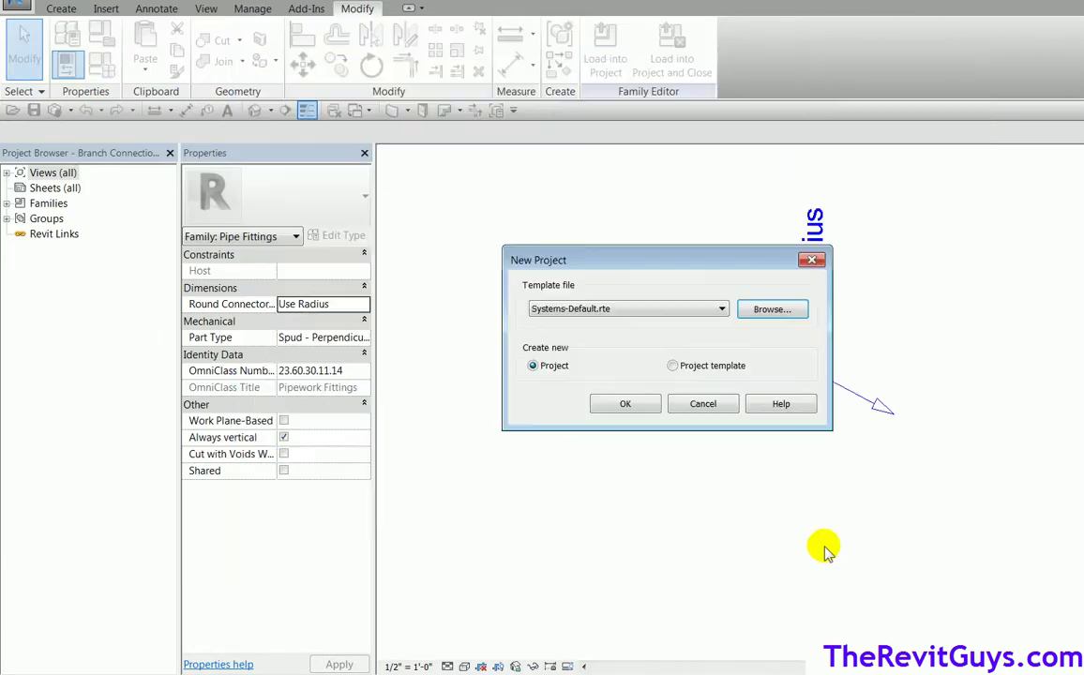
pyautogui.click(632, 404)
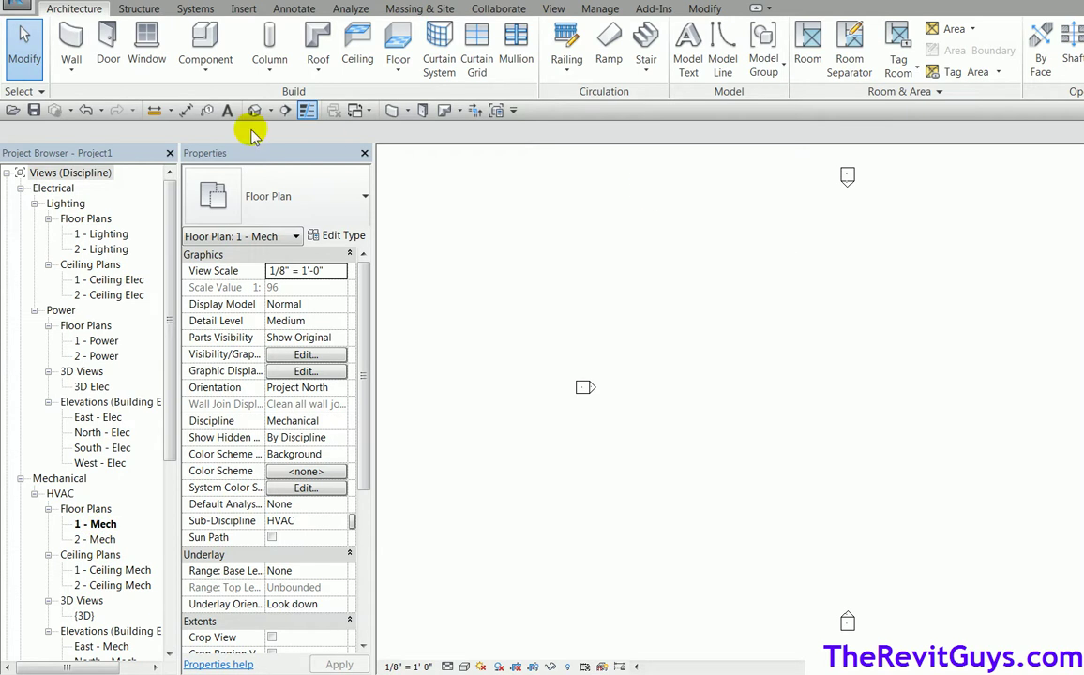
# Step: Draw a 1" copper pipe run stepping down, right, then down again
pyautogui.click(195, 8)
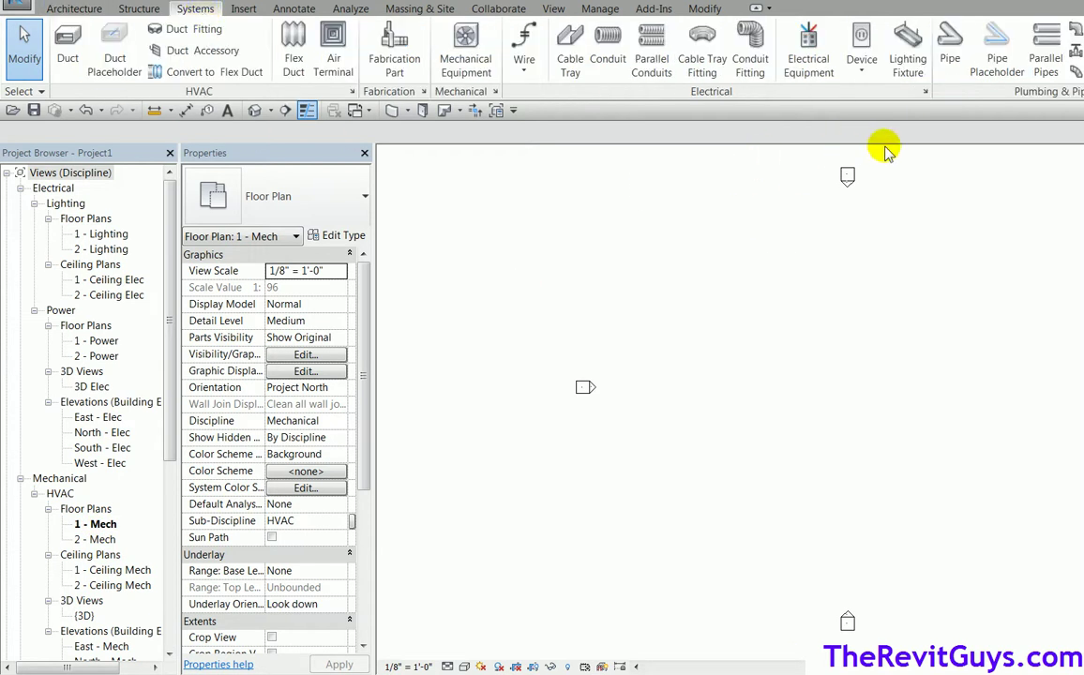
pyautogui.click(949, 40)
pyautogui.click(726, 313)
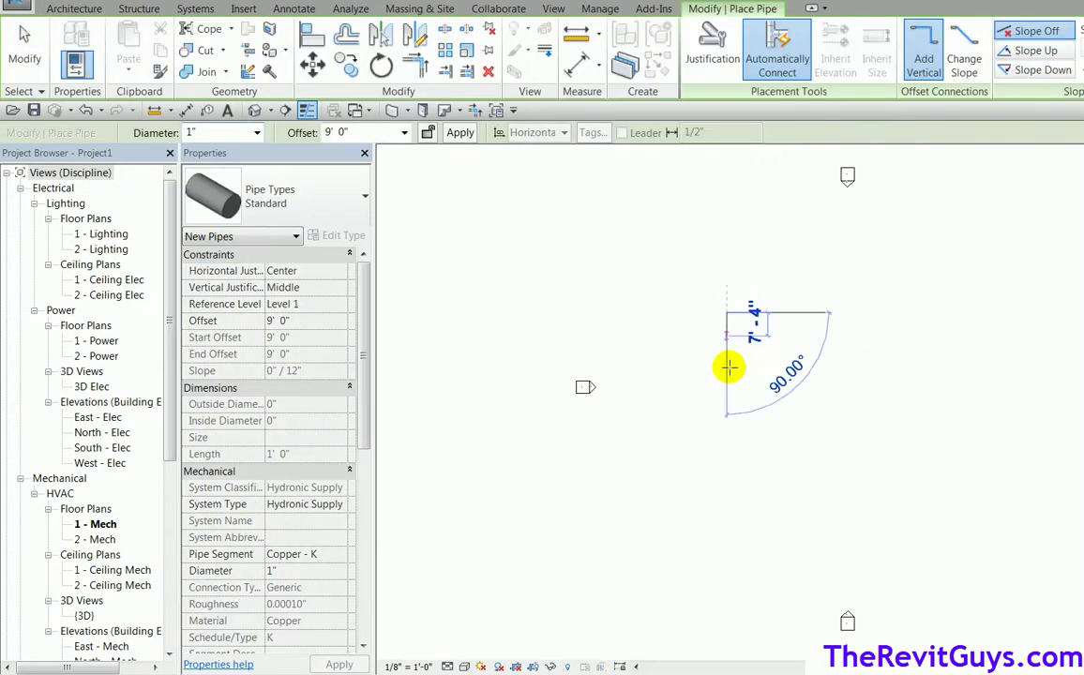
pyautogui.click(728, 372)
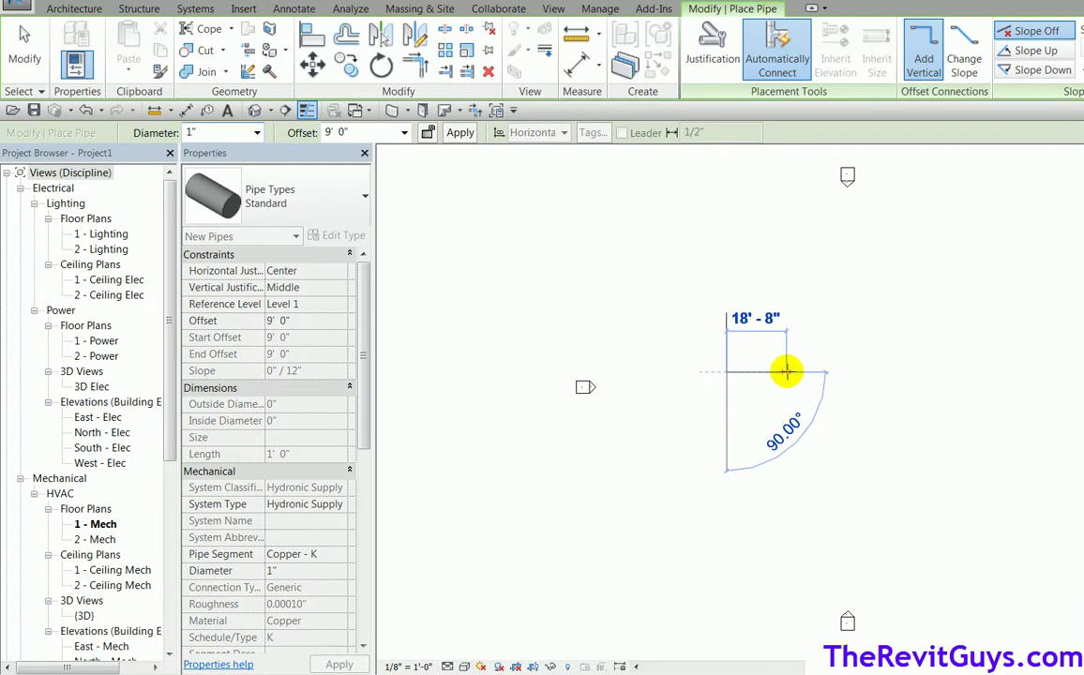
pyautogui.click(787, 371)
pyautogui.click(786, 422)
pyautogui.press('Escape')
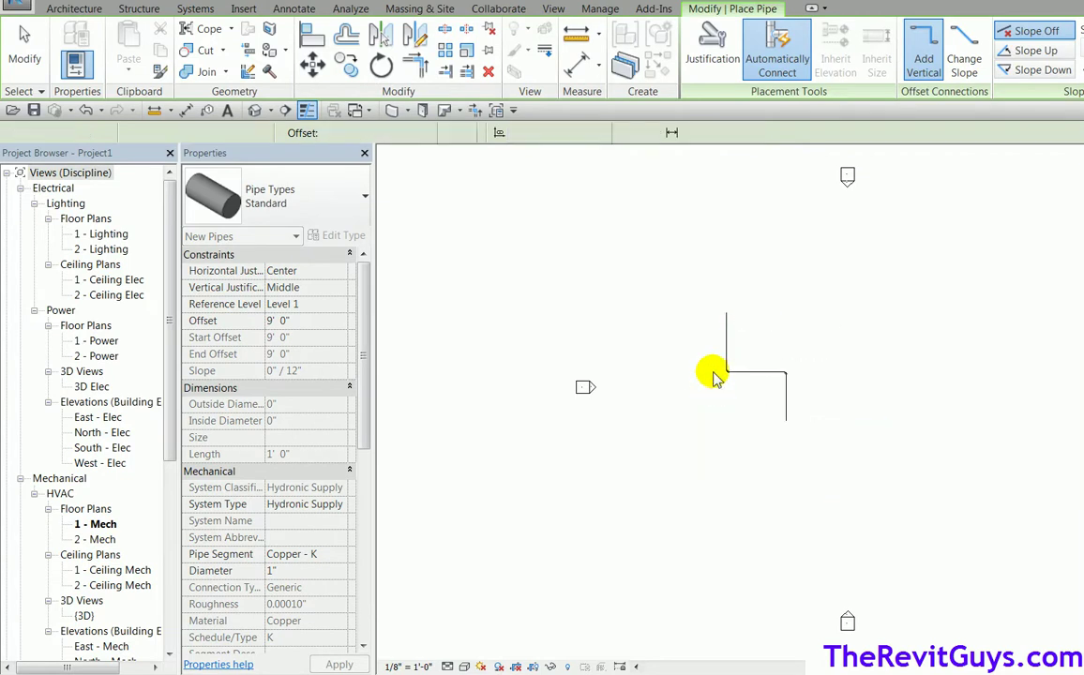
pyautogui.press('Escape')
# Step: Switch the plan to Fine detail and centre the vertical pipe, selecting it to inspect
pyautogui.scroll(3, 721, 370)
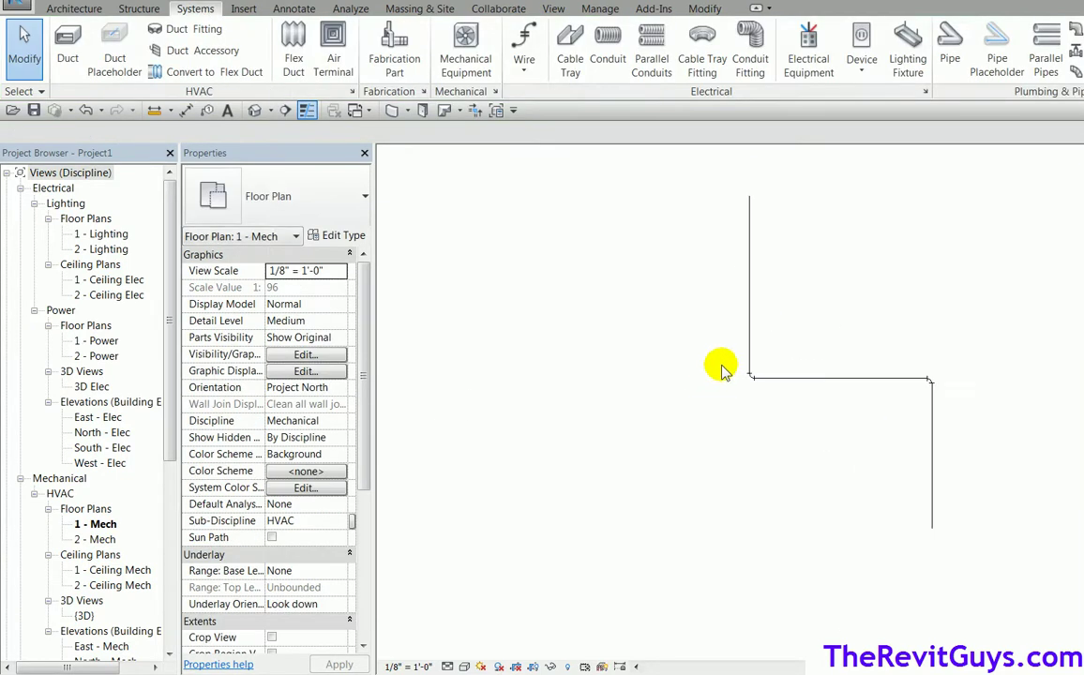
pyautogui.click(448, 665)
pyautogui.click(455, 647)
pyautogui.scroll(2, 719, 251)
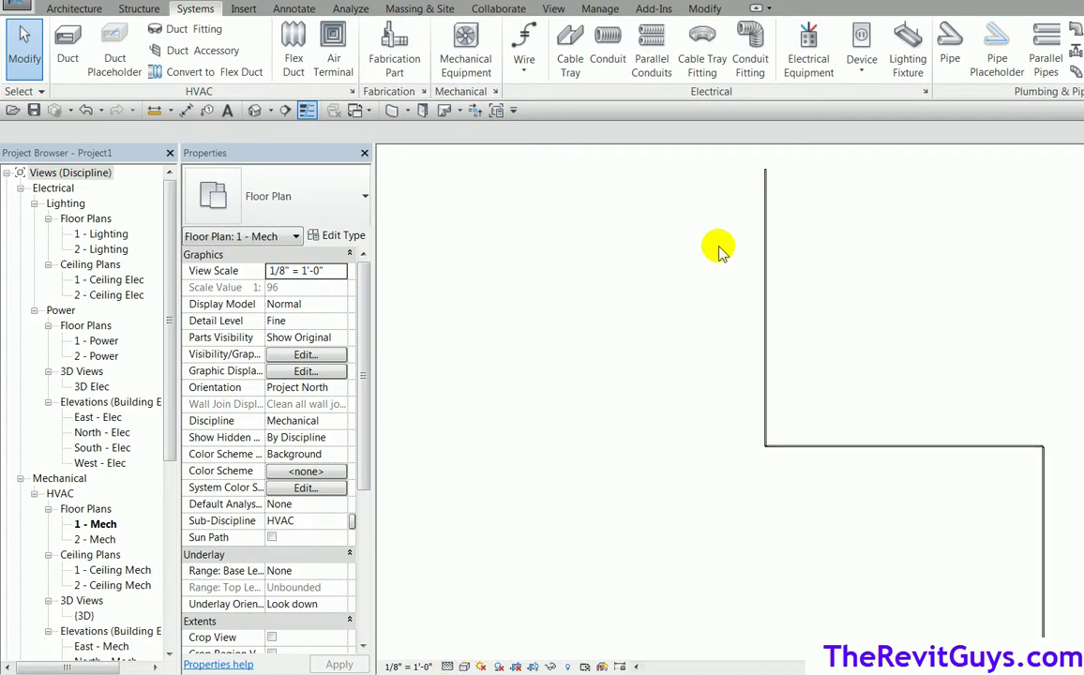
pyautogui.moveTo(719, 251); pyautogui.dragTo(688, 490, button='middle')
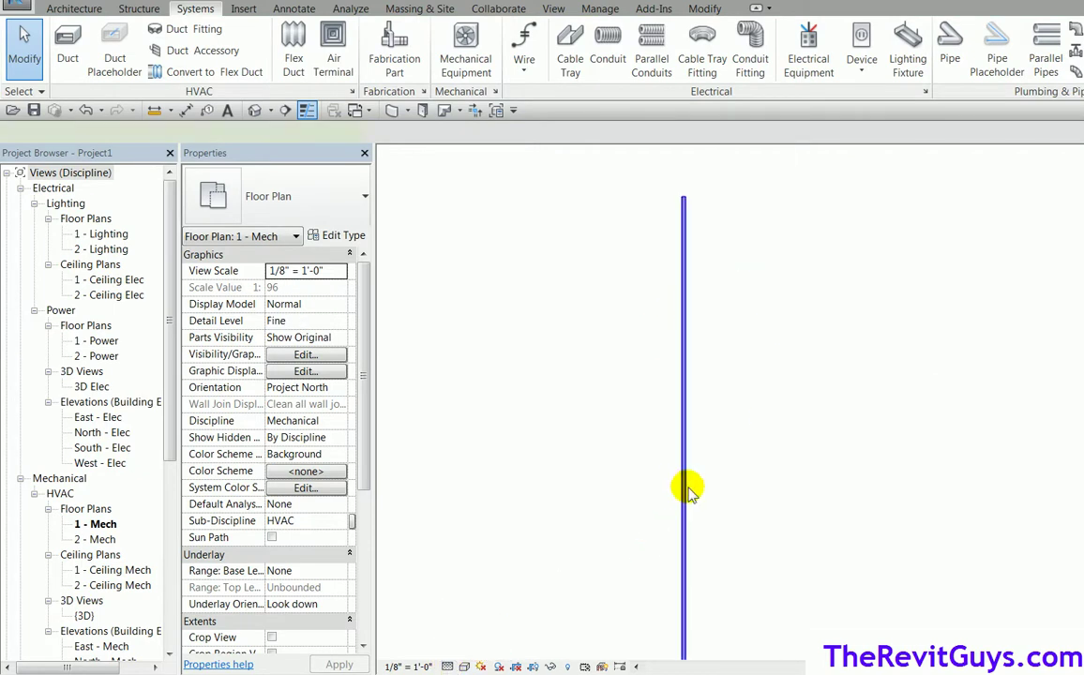
pyautogui.click(688, 489)
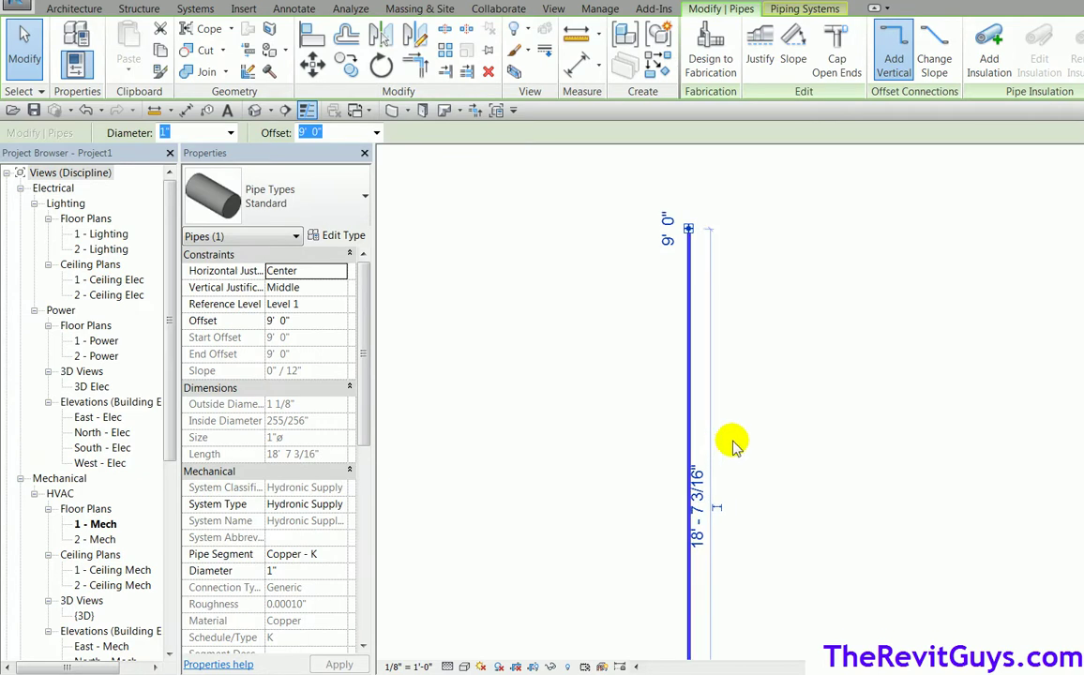
pyautogui.click(775, 416)
pyautogui.click(691, 435)
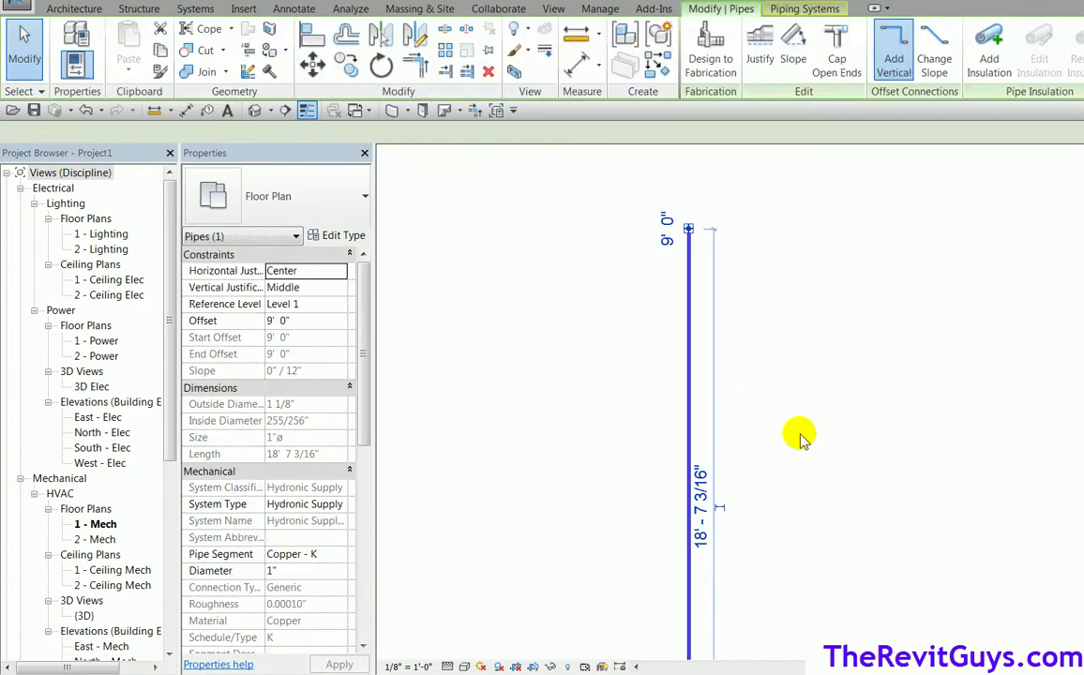
pyautogui.click(800, 438)
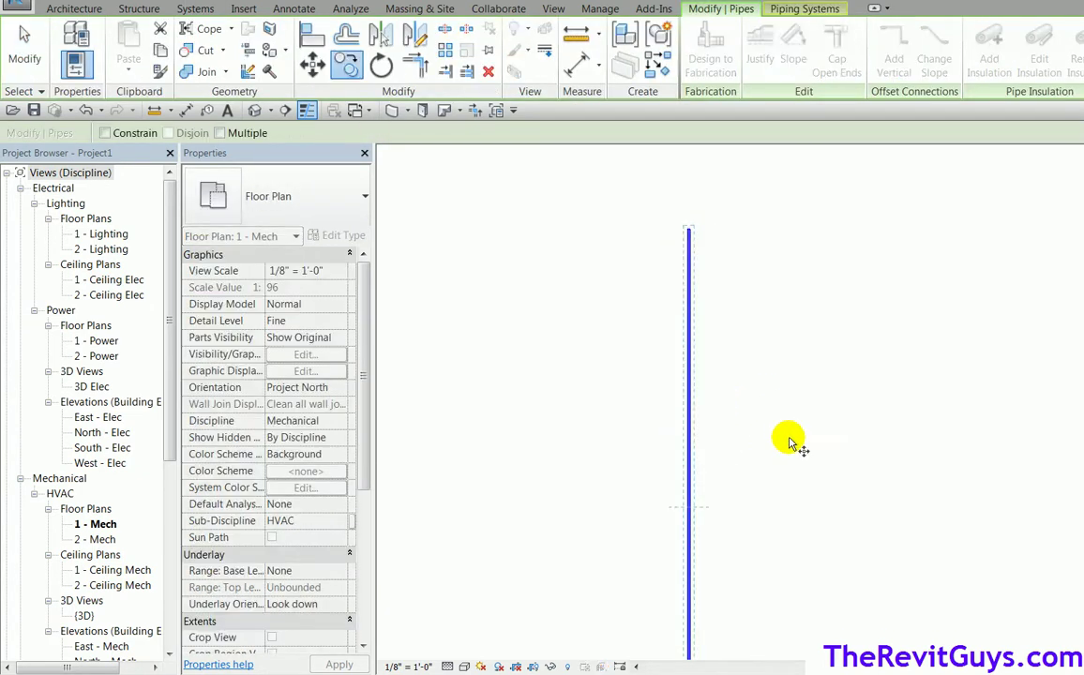
# Step: Draw a short 1' horizontal branch stub off the vertical pipe
pyautogui.click(689, 451)
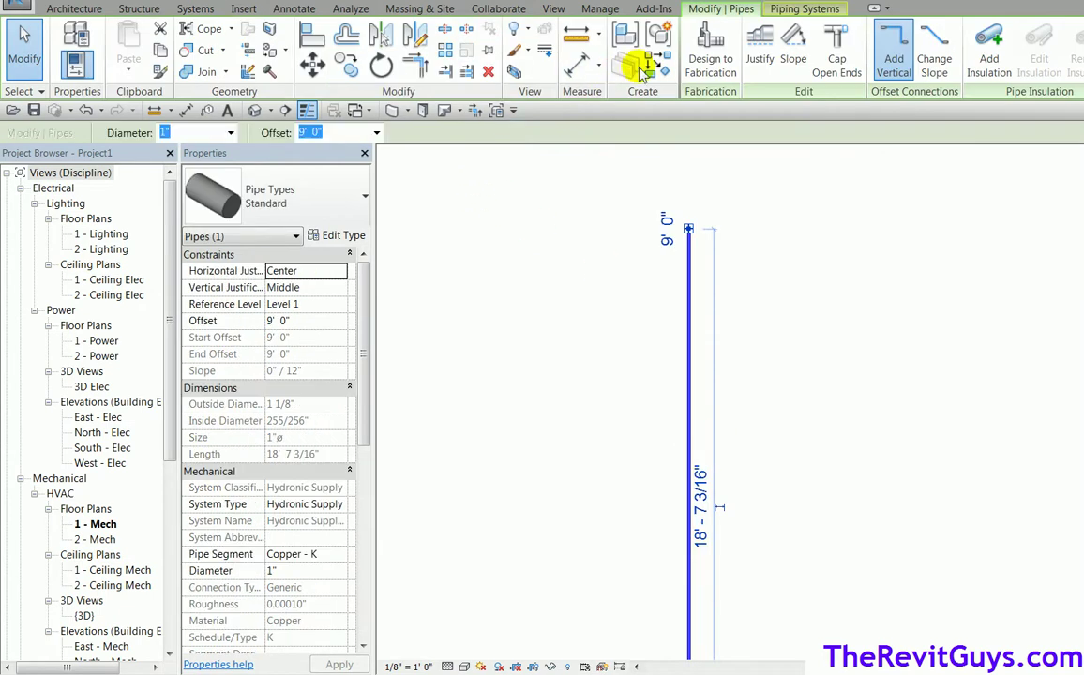
pyautogui.click(658, 36)
pyautogui.click(692, 334)
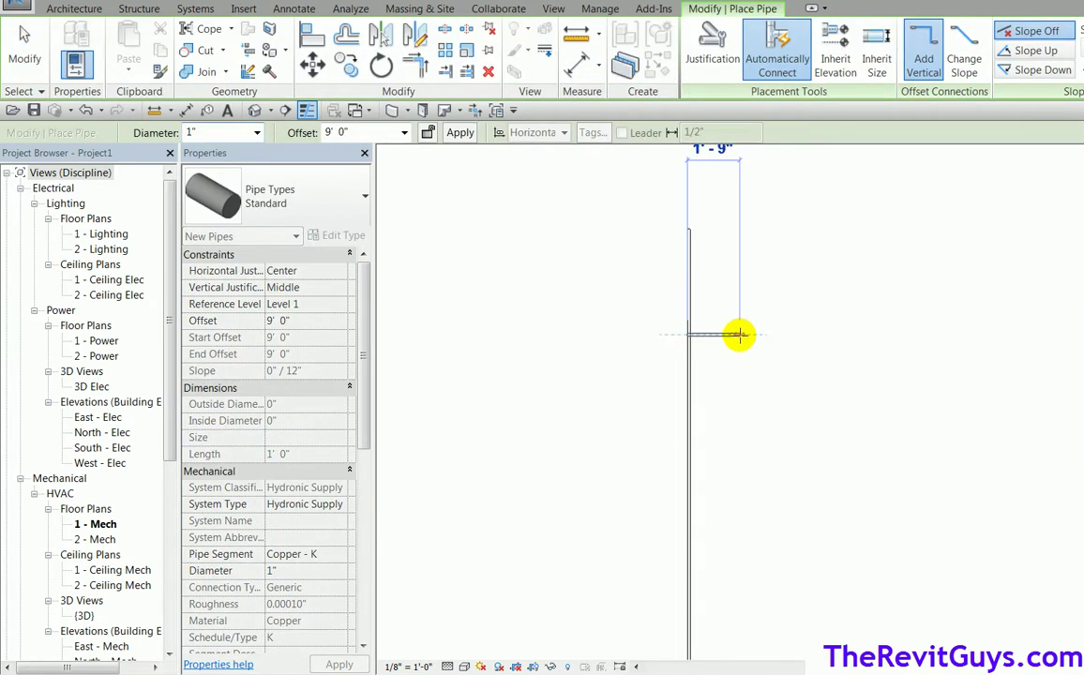
pyautogui.click(741, 333)
pyautogui.scroll(2, 661, 363)
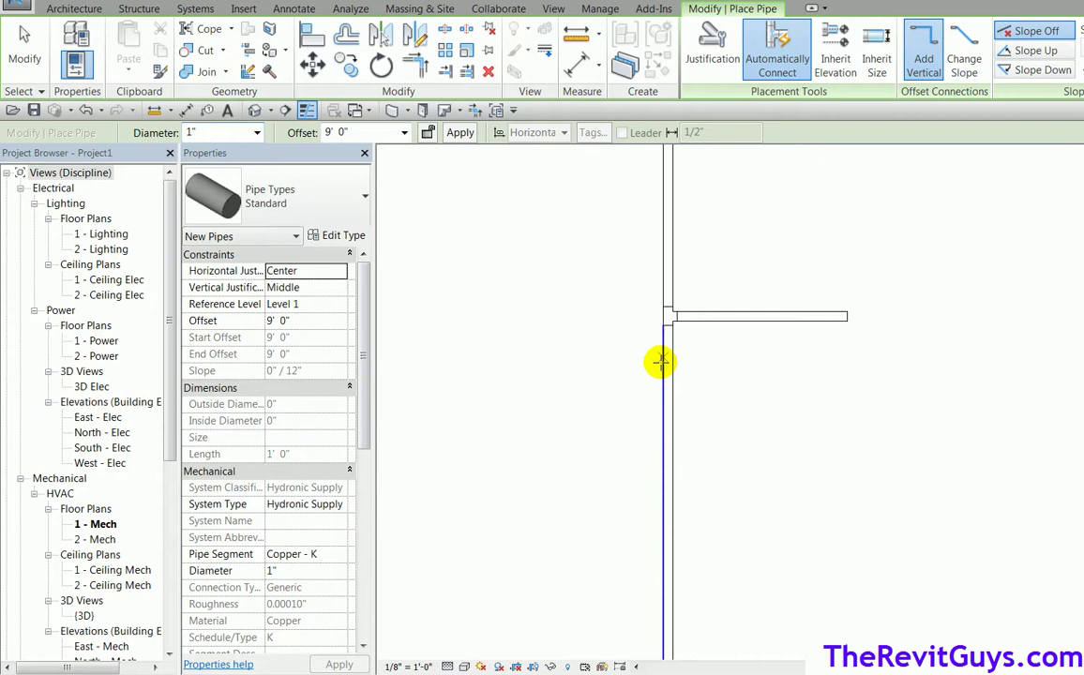
pyautogui.scroll(-2, 722, 407)
pyautogui.press('Escape')
pyautogui.press('Escape')
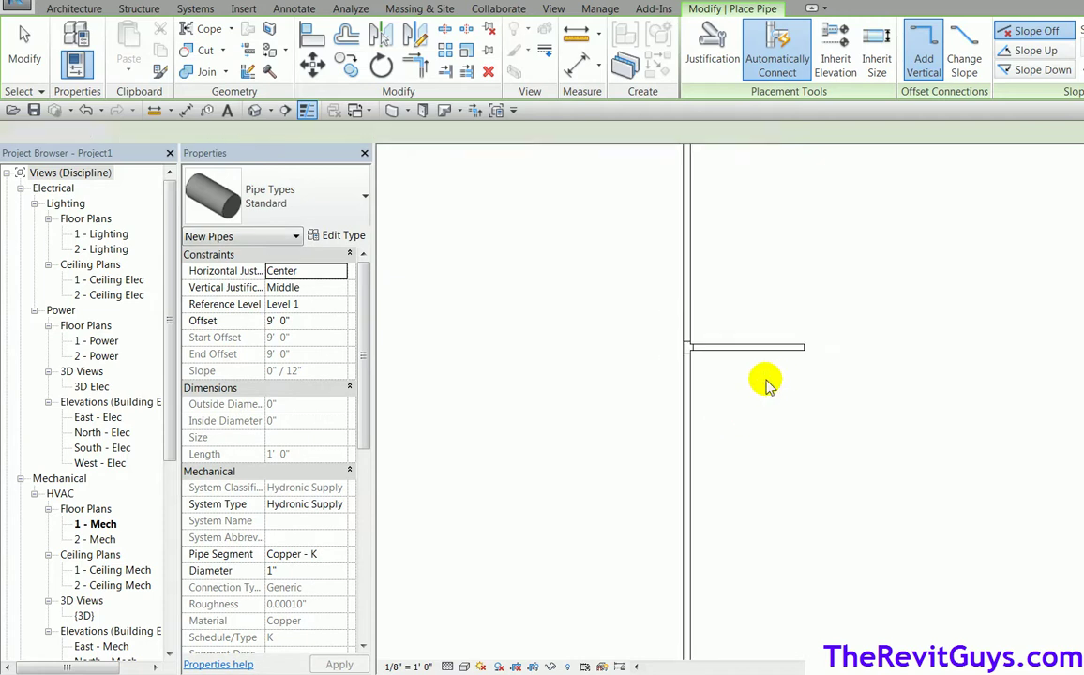
pyautogui.click(764, 347)
# Step: Draw a separate 6" vertical pipe to the right using the PI command
pyautogui.press('p')
pyautogui.press('i')
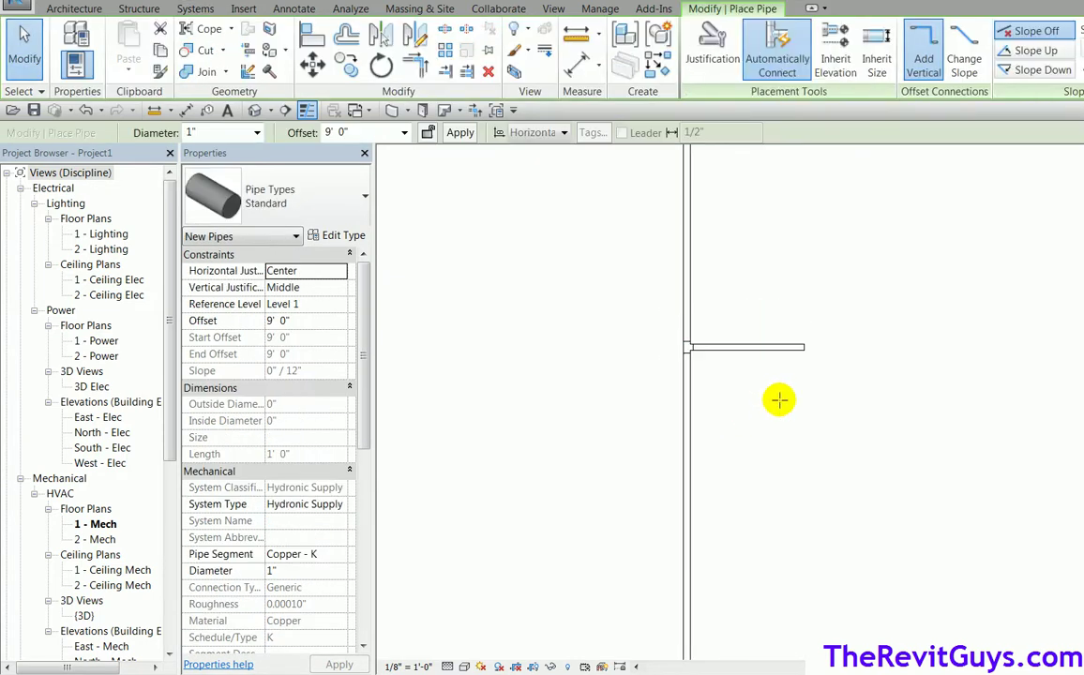
pyautogui.click(257, 132)
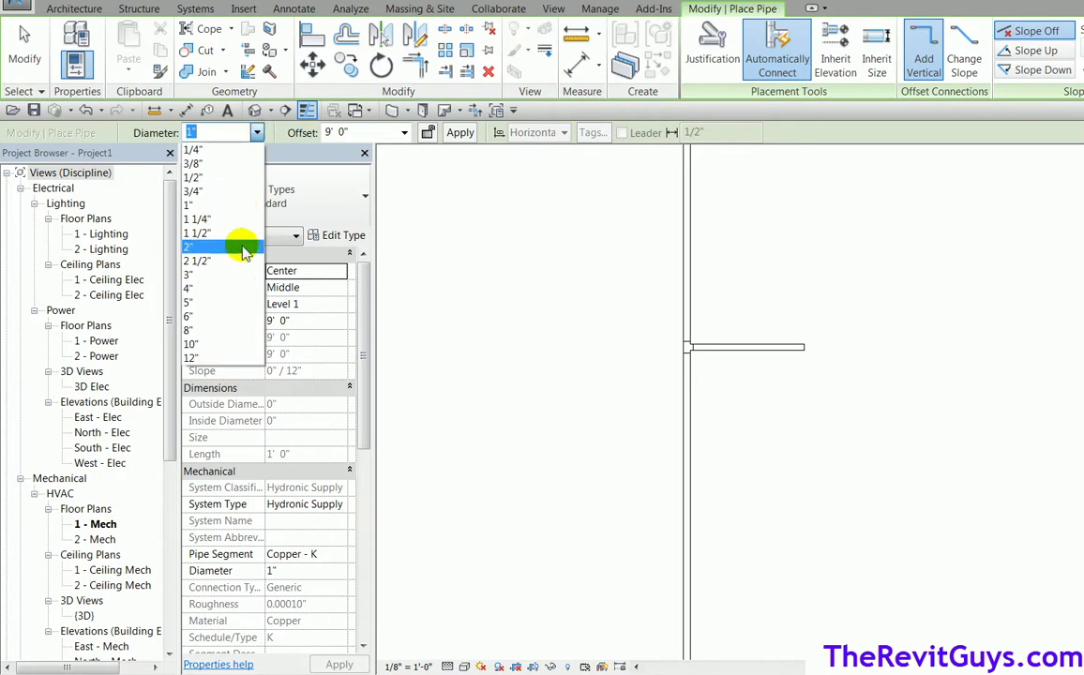
pyautogui.click(225, 309)
pyautogui.click(956, 294)
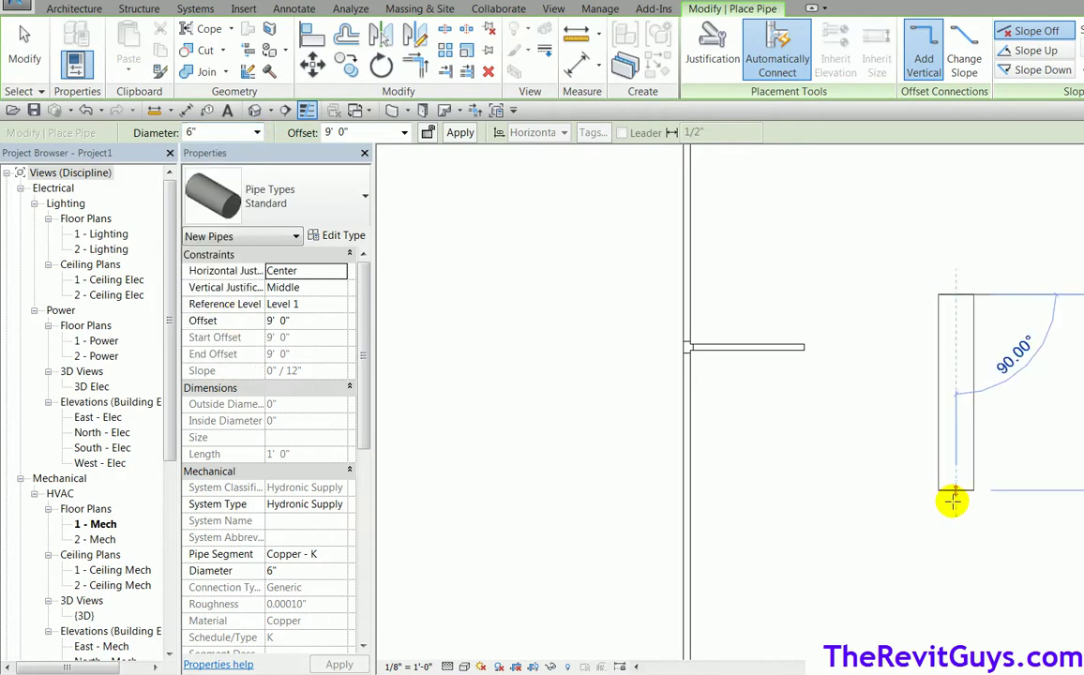
pyautogui.click(956, 514)
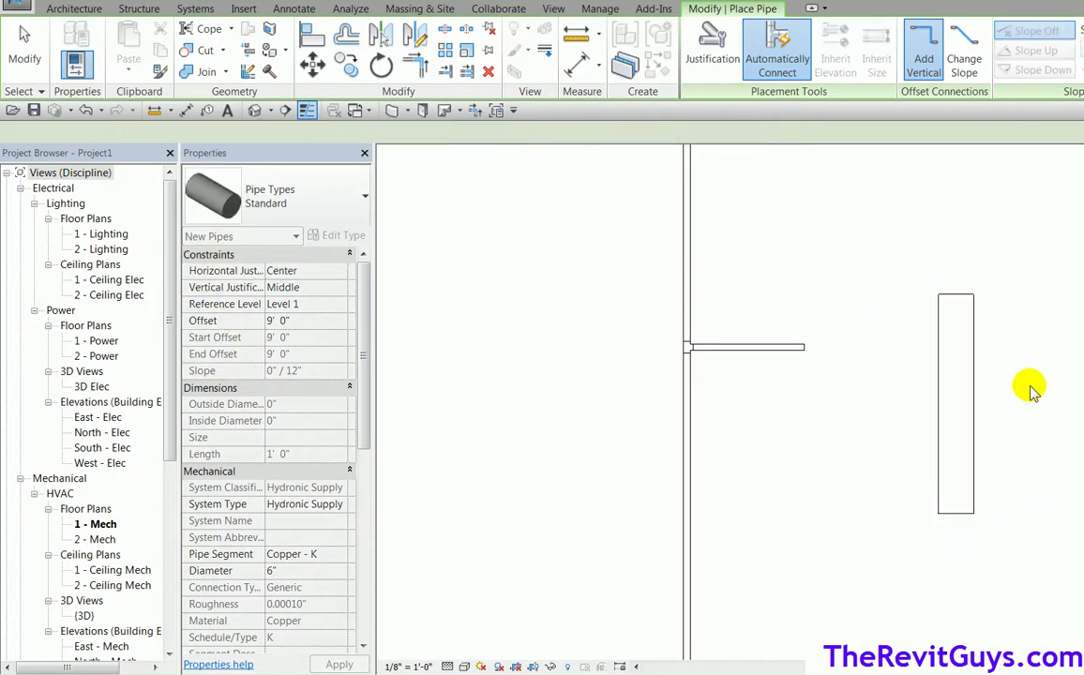
pyautogui.press('Escape')
pyautogui.press('Escape')
pyautogui.click(955, 394)
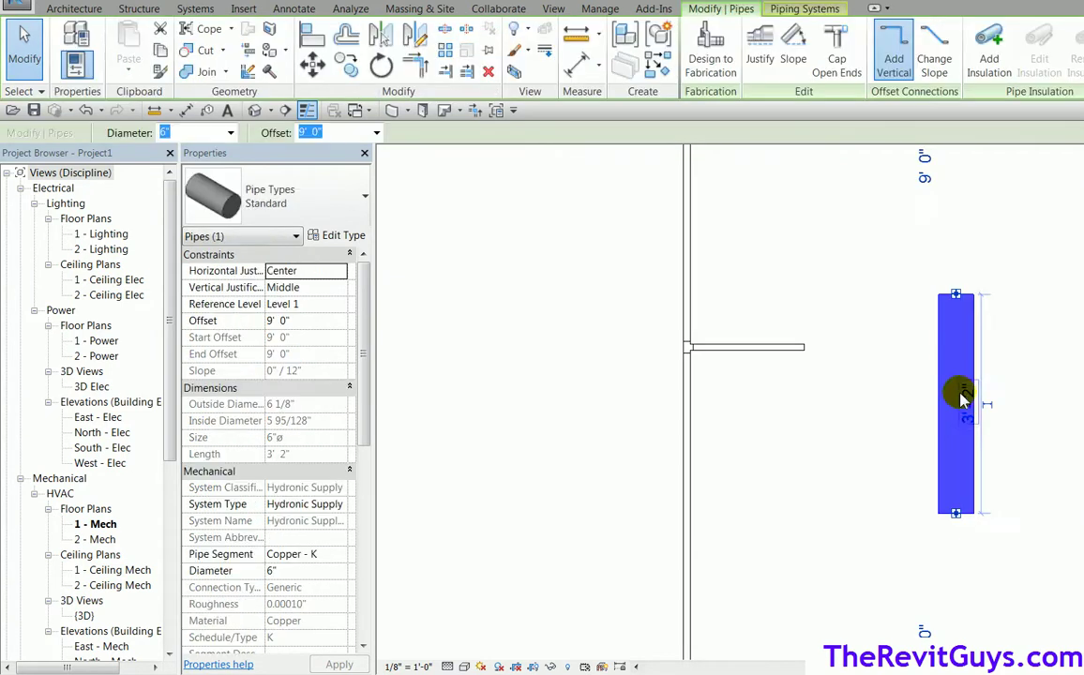
# Step: Keep the Standard pipe type and draw a 2" branch from the 6" main's centreline
pyautogui.click(327, 190)
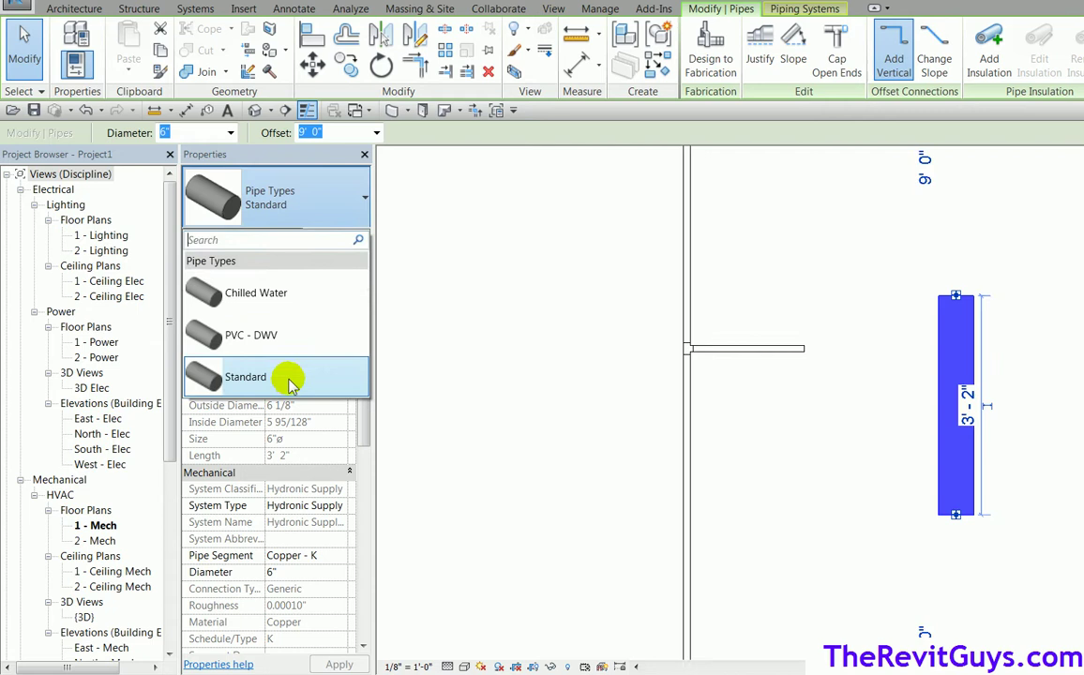
pyautogui.moveTo(290, 383)
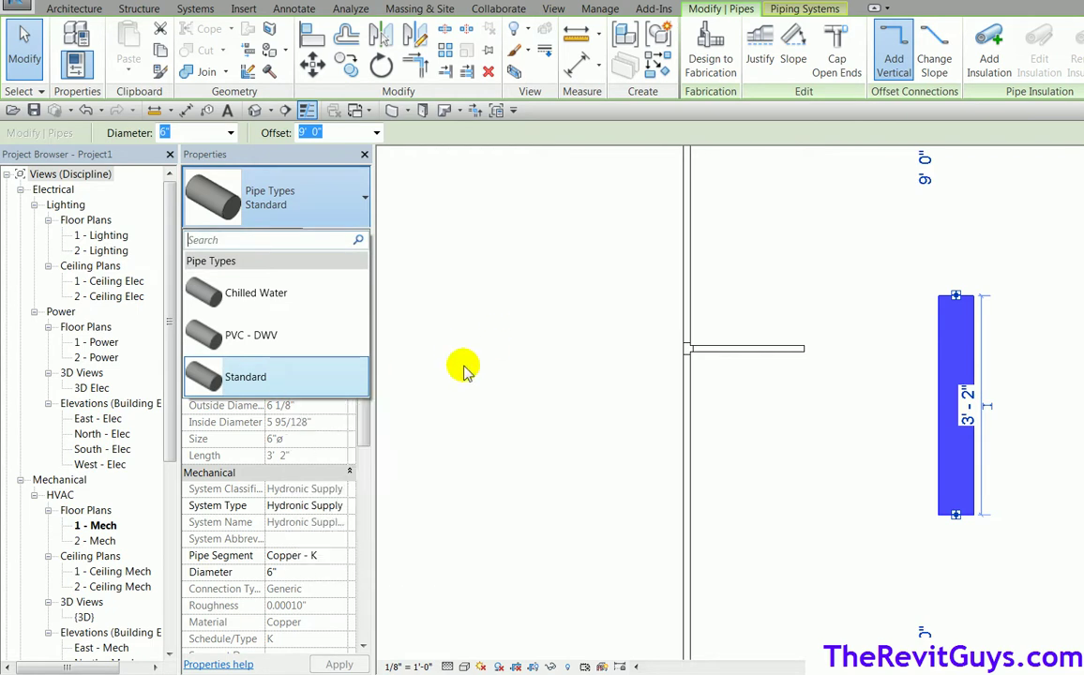
pyautogui.click(316, 382)
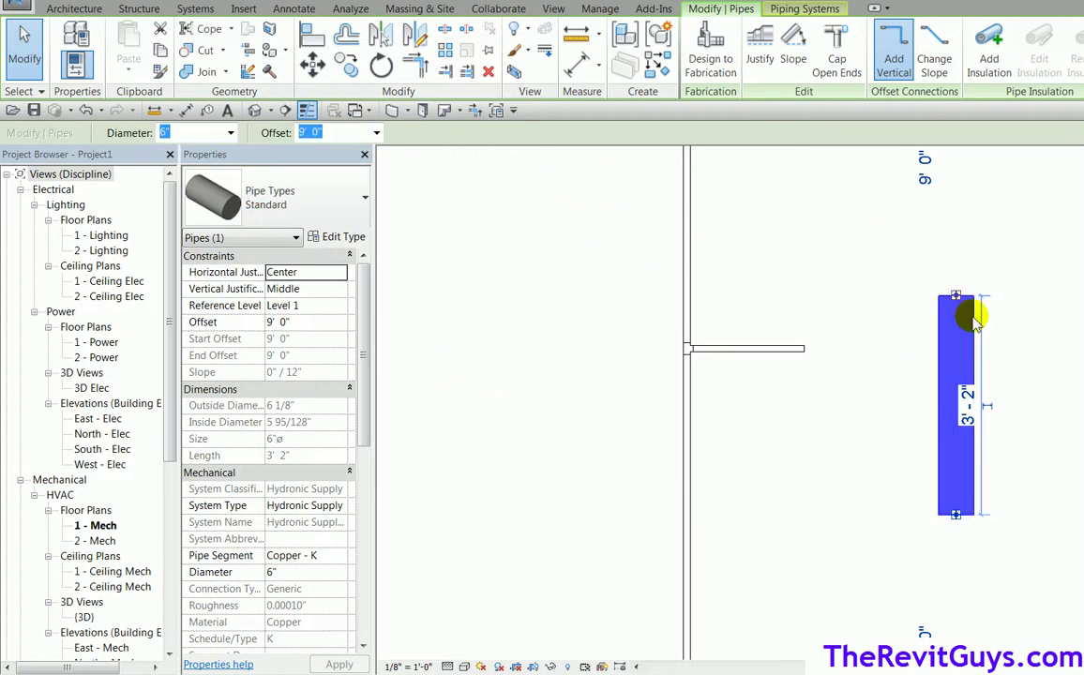
pyautogui.click(657, 64)
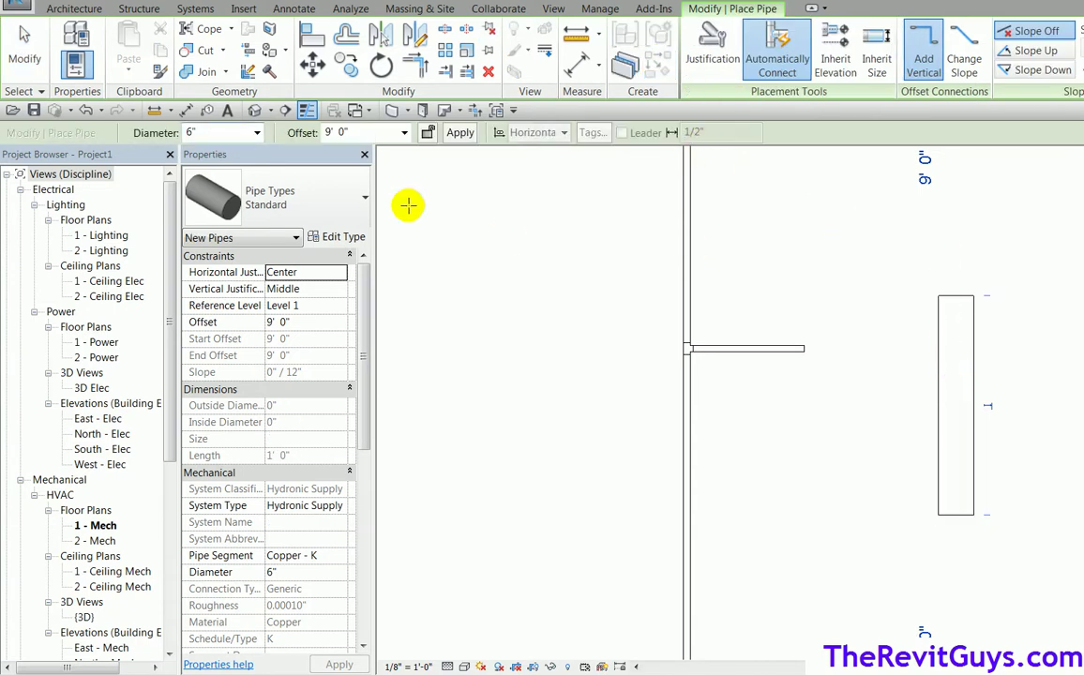
pyautogui.click(257, 132)
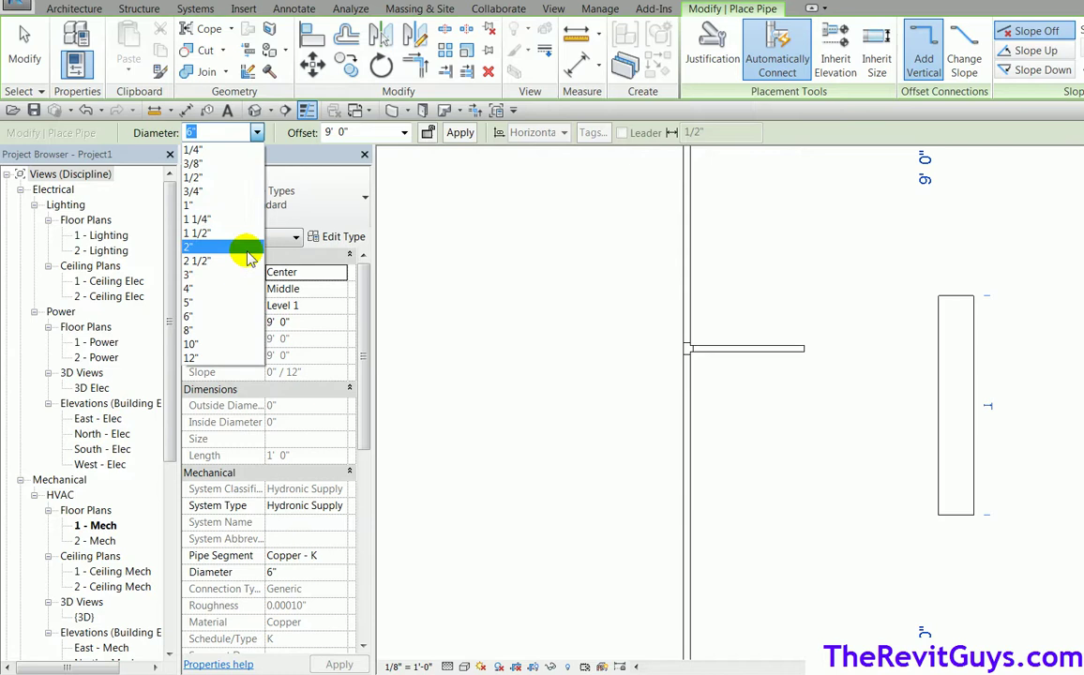
pyautogui.click(210, 244)
pyautogui.click(955, 347)
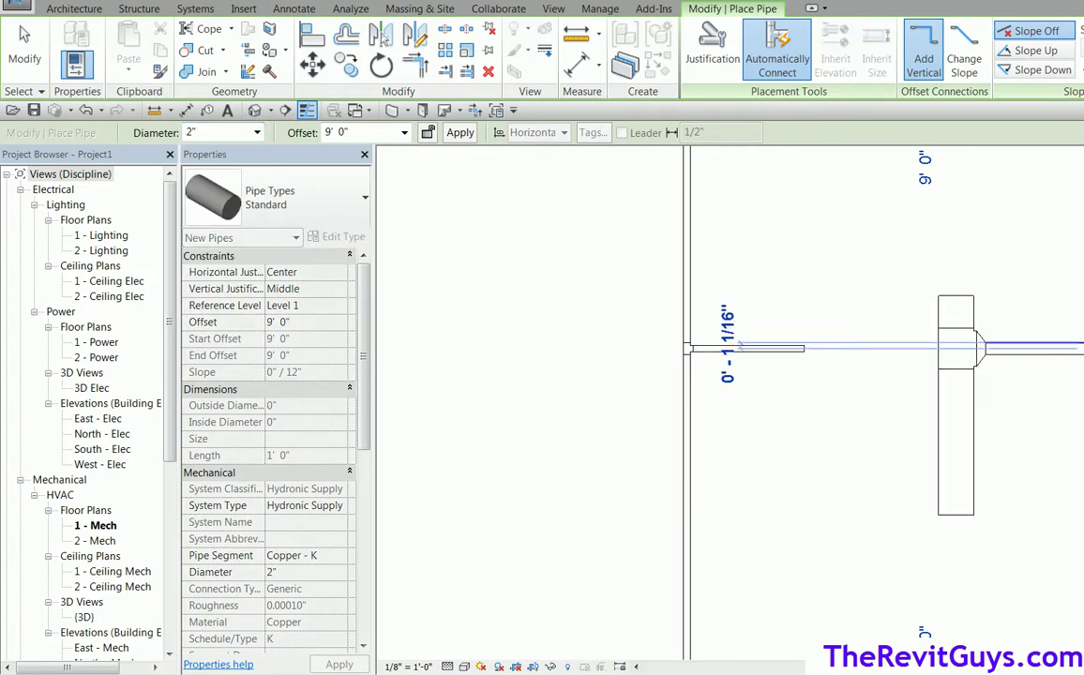
pyautogui.press('Escape')
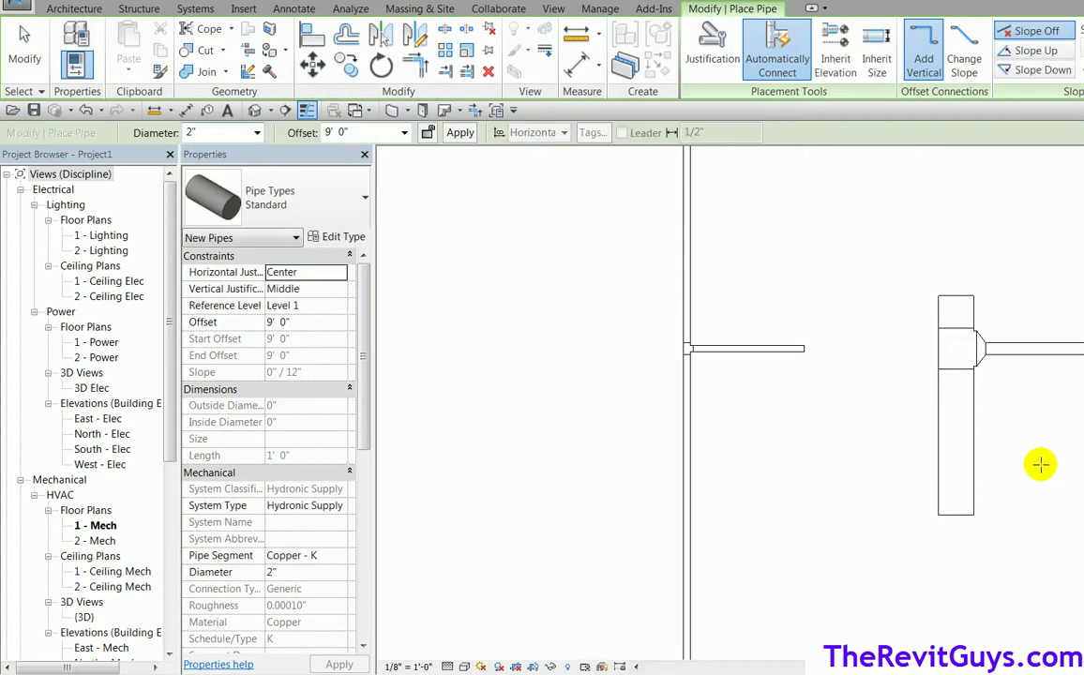
pyautogui.scroll(-2, 1036, 459)
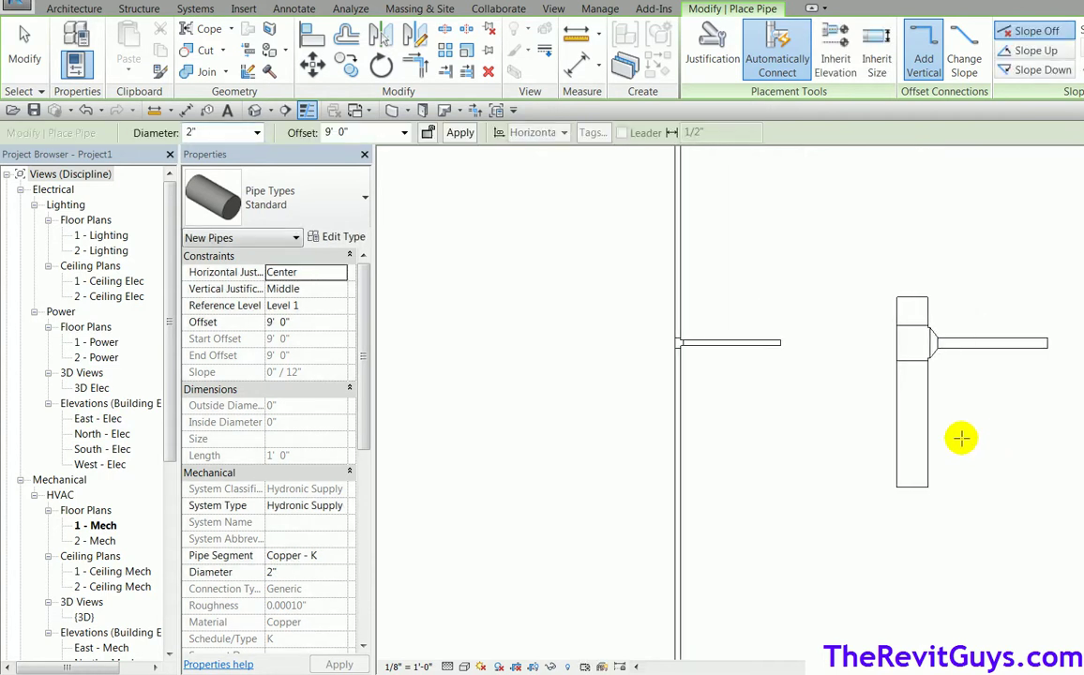
# Step: Duplicate the Standard pipe type as 'Standard with pipe tap'
pyautogui.click(343, 236)
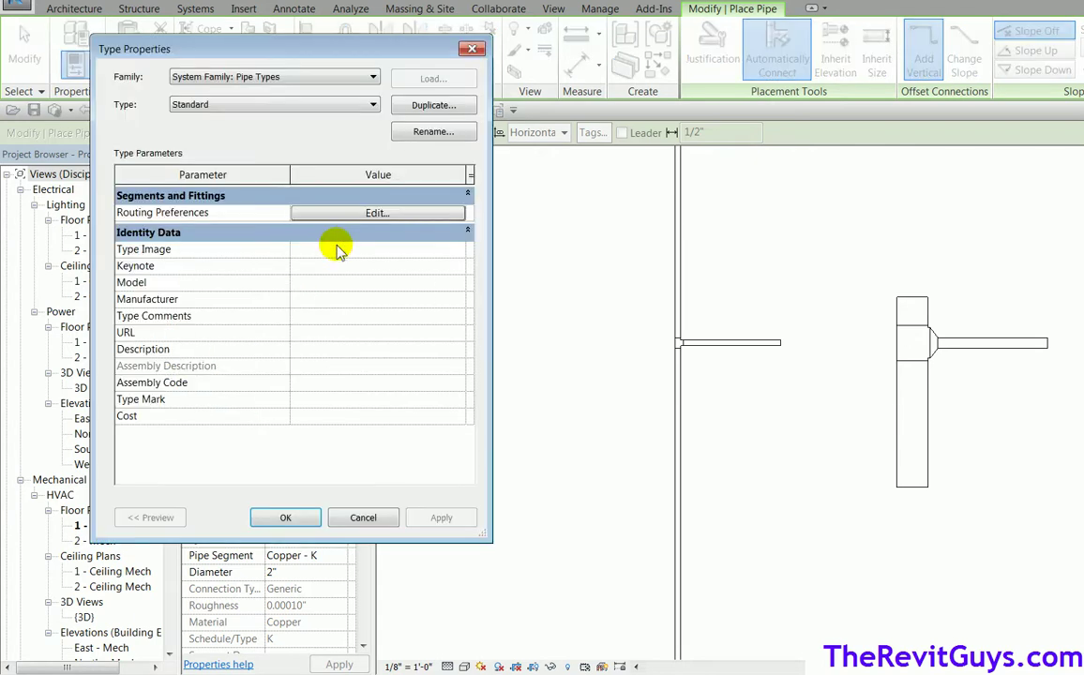
pyautogui.click(433, 105)
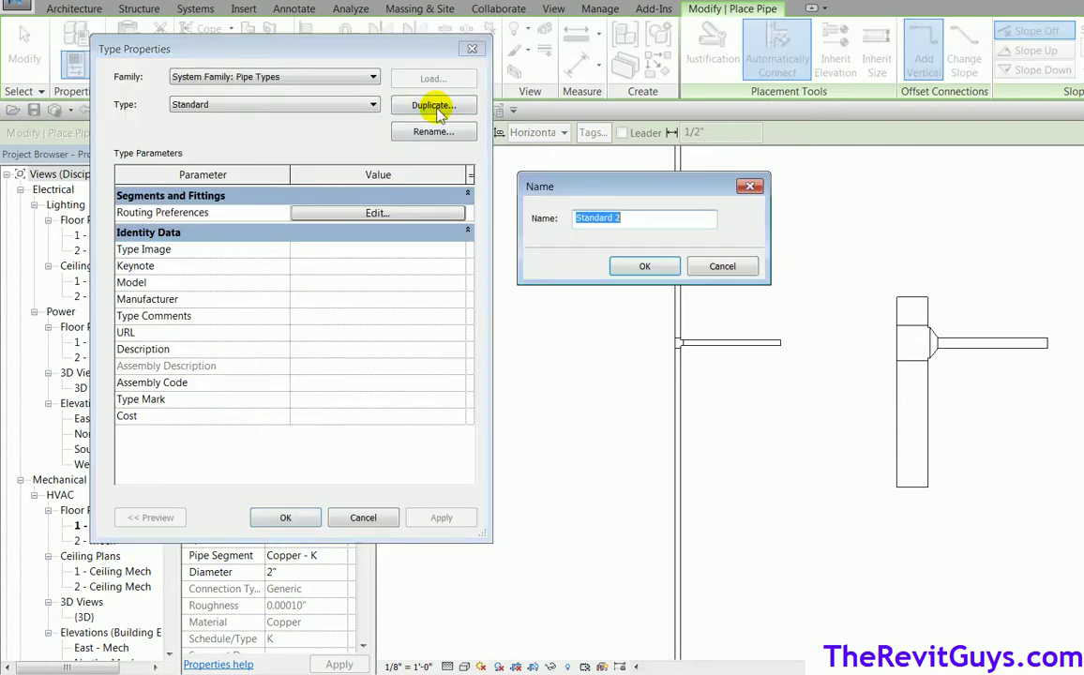
pyautogui.click(624, 217)
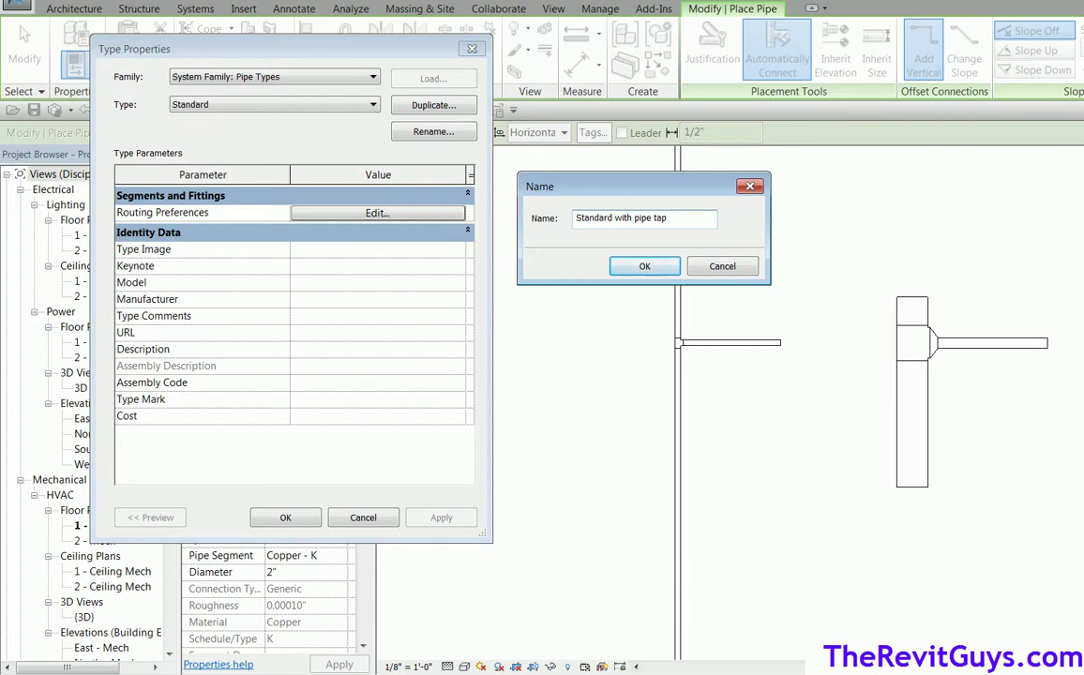
pyautogui.click(644, 267)
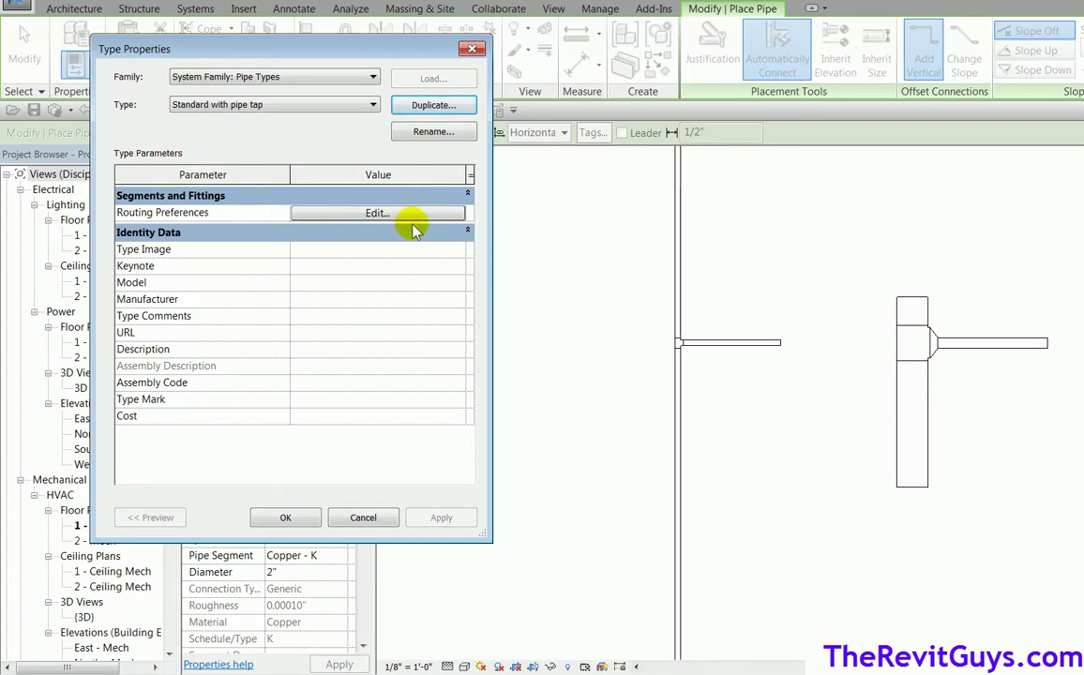
# Step: Set the preferred junction type to Tap, keep the Tee - Generic: Standard junction, and save
pyautogui.click(378, 213)
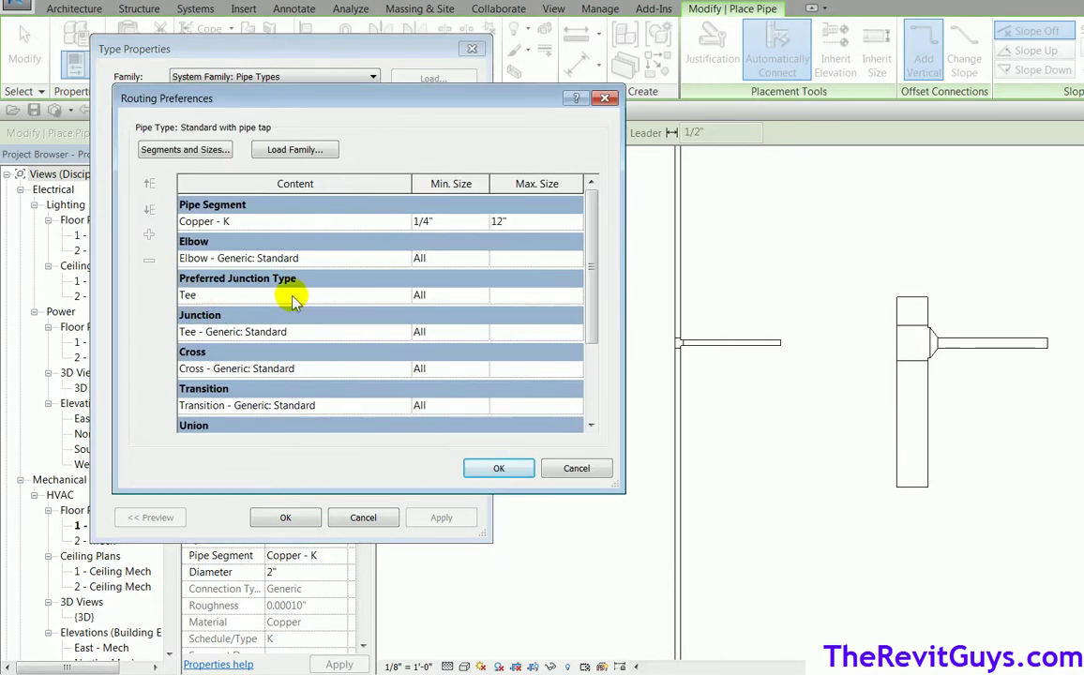
pyautogui.click(397, 295)
pyautogui.click(404, 295)
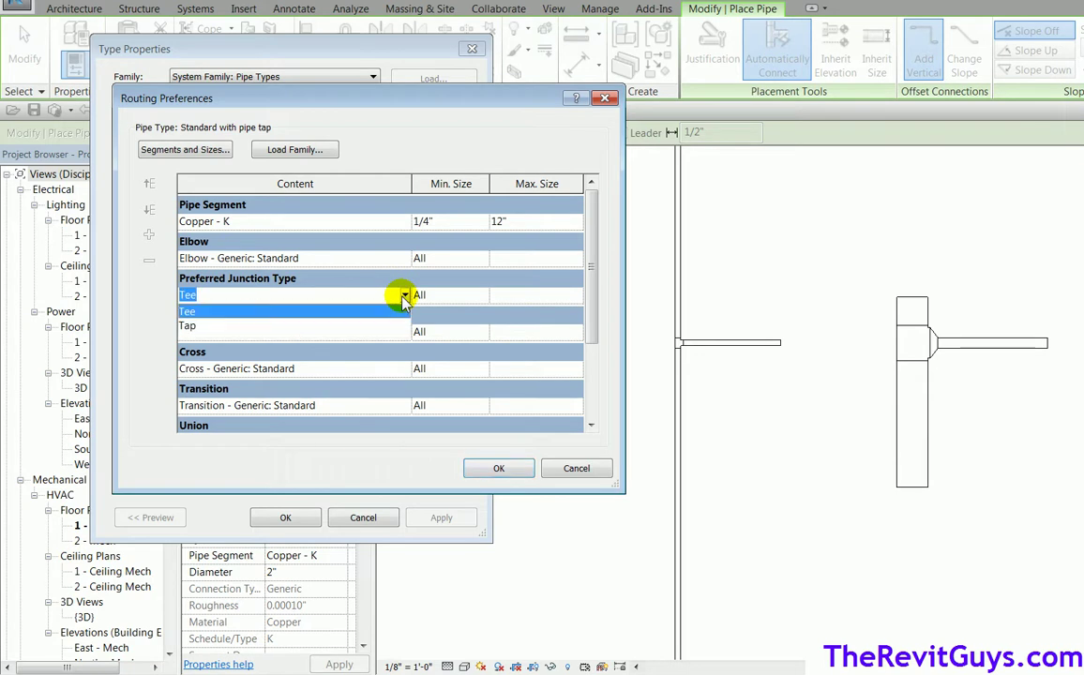
pyautogui.click(338, 328)
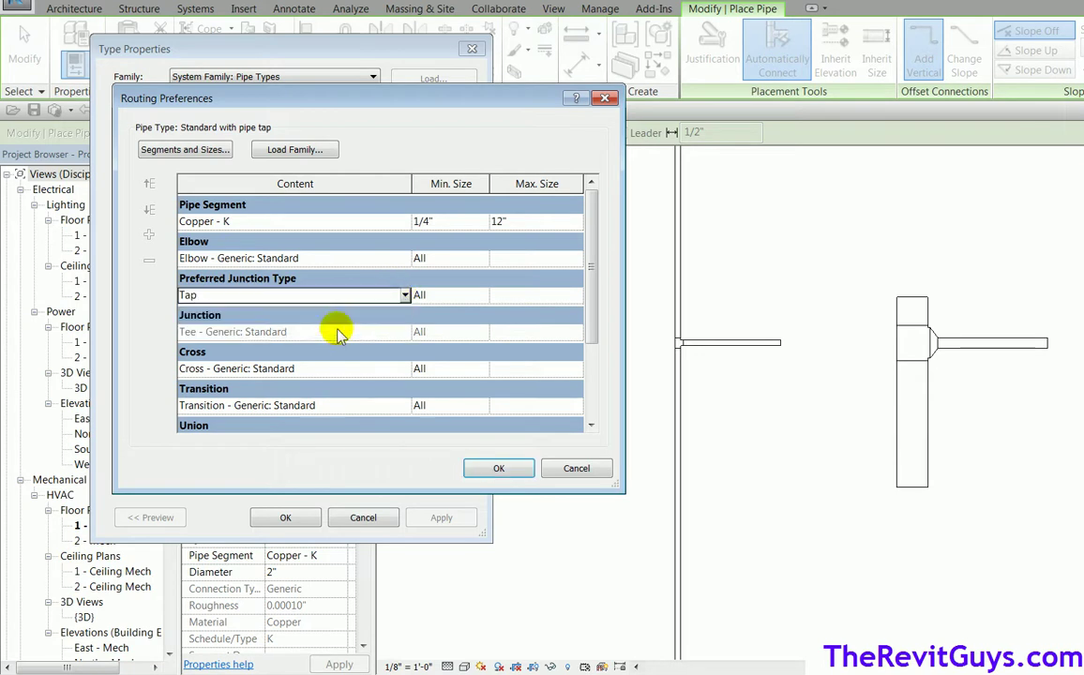
pyautogui.click(263, 336)
pyautogui.click(404, 332)
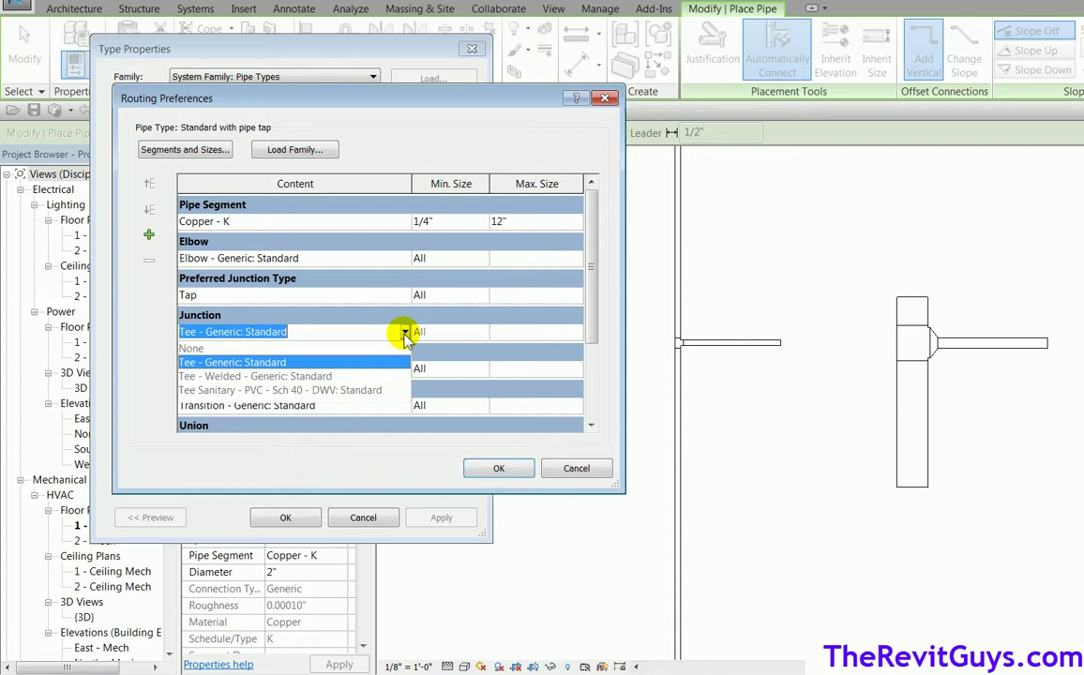
pyautogui.click(300, 414)
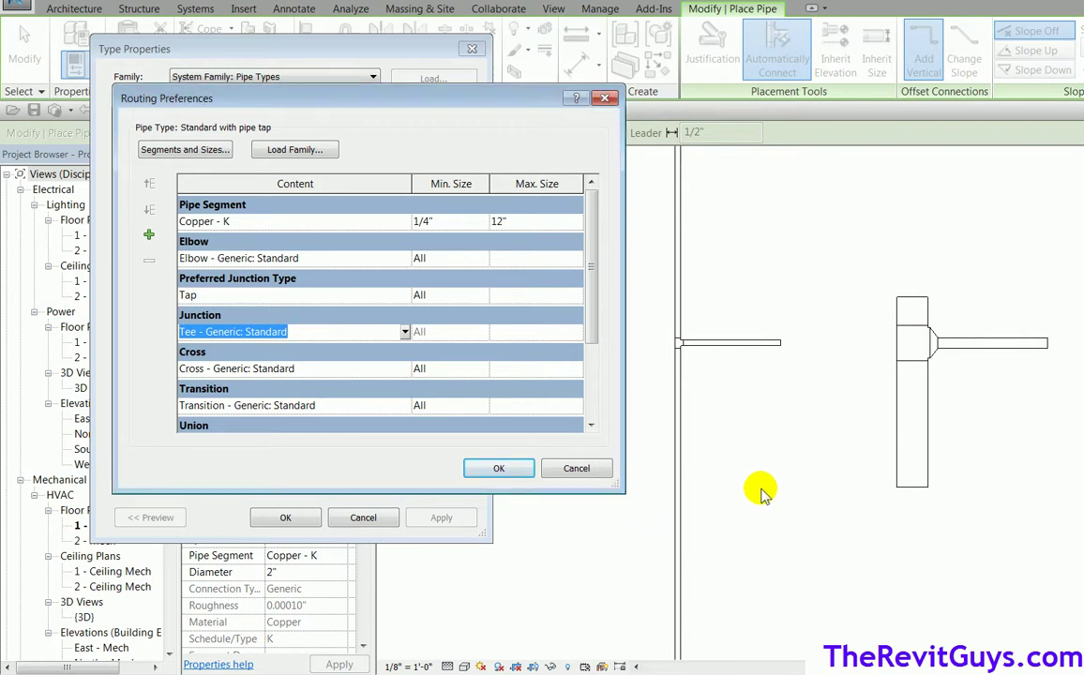
pyautogui.click(600, 469)
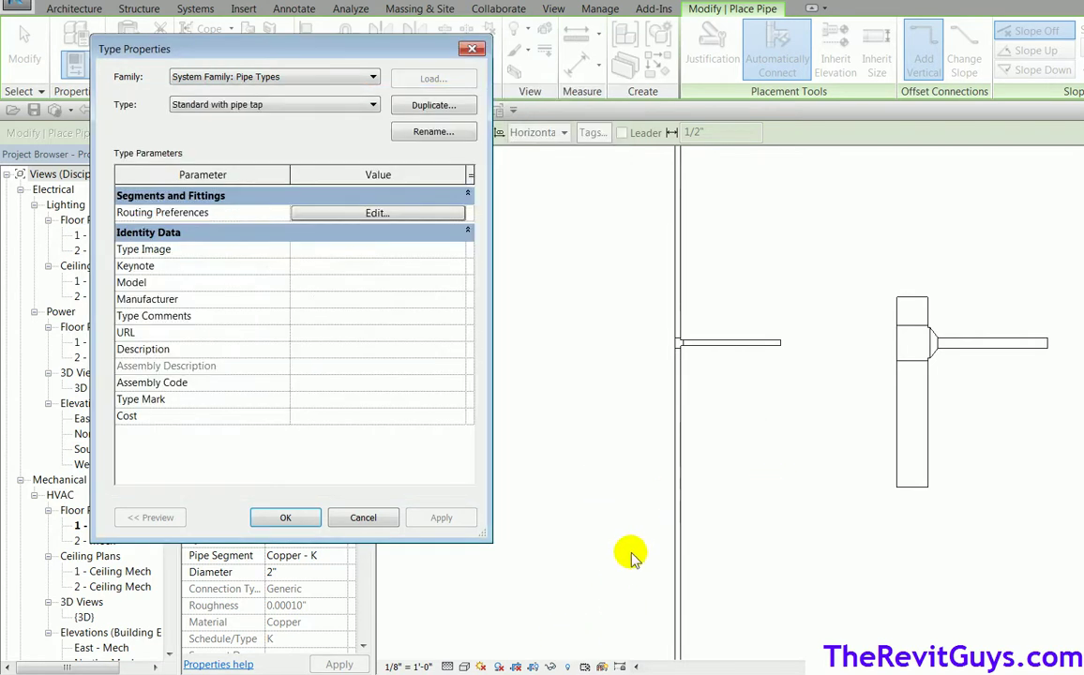
pyautogui.click(285, 517)
# Step: Load Branch Connection - Threaded - Generic into Project1 and place one beside the vertical pipe
pyautogui.hotkey('ctrl', 'Tab')
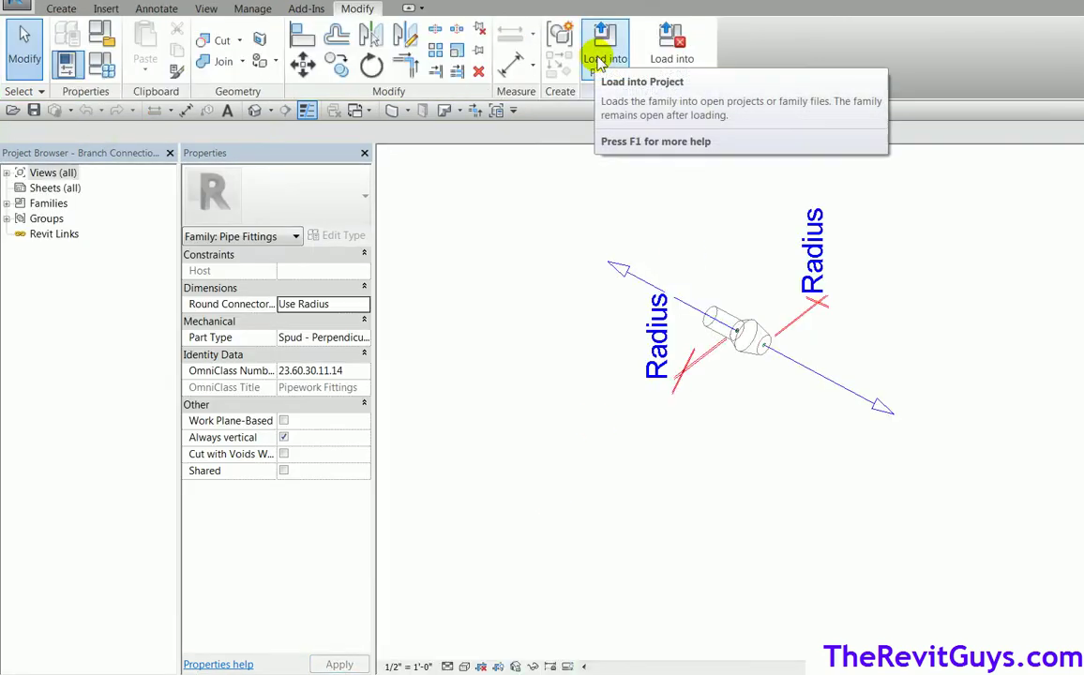
pyautogui.click(601, 42)
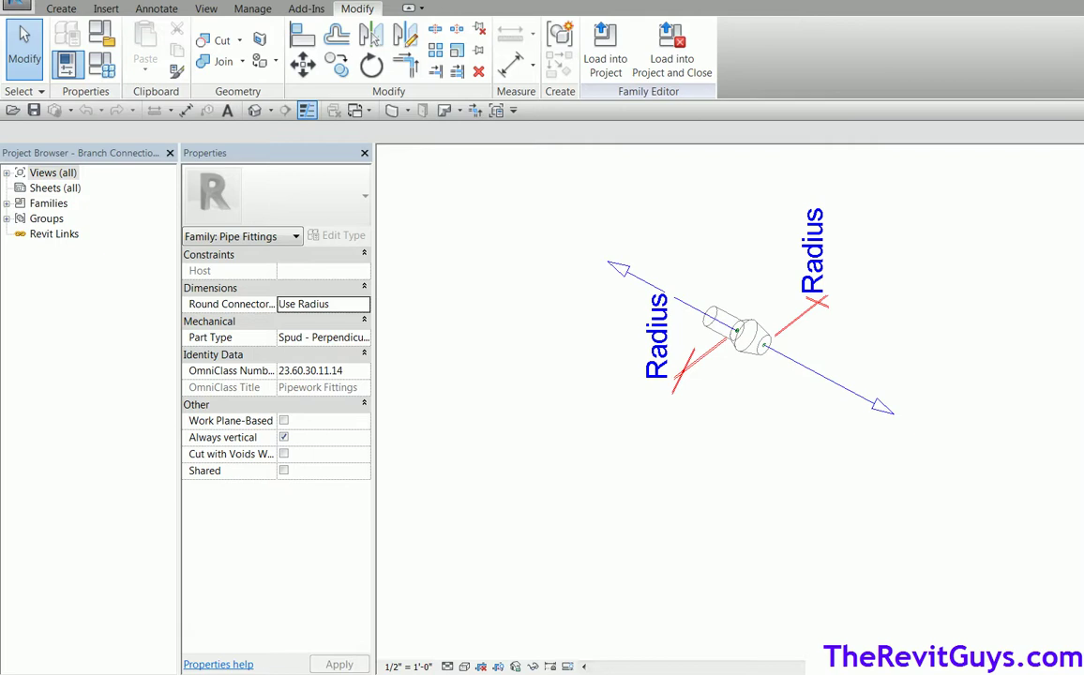
pyautogui.click(602, 43)
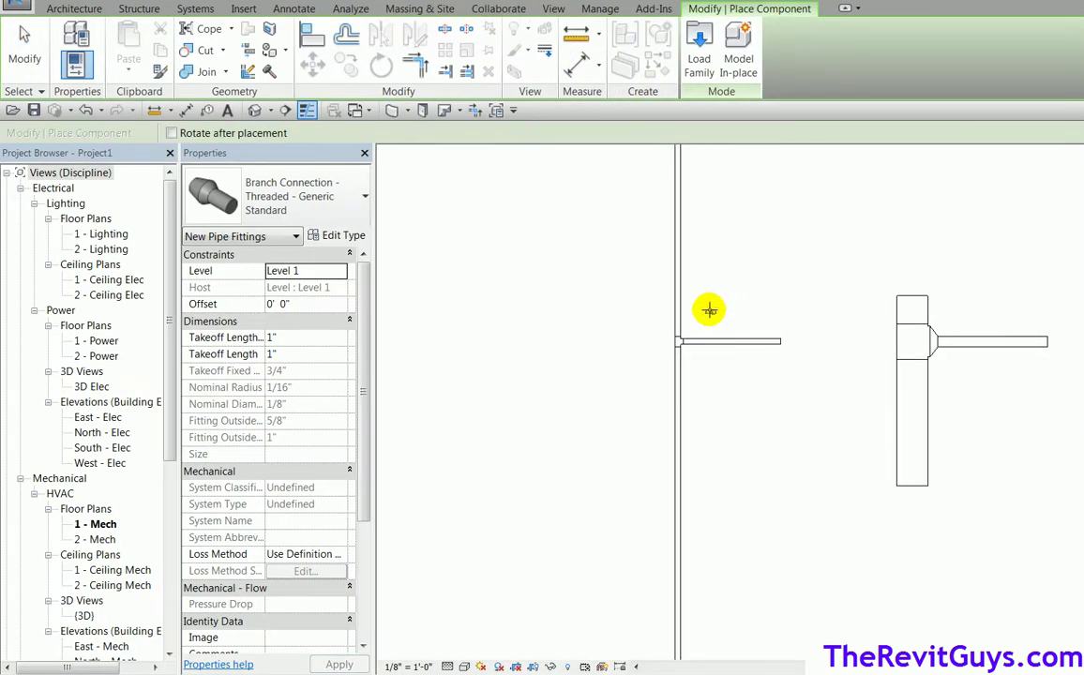
pyautogui.click(677, 304)
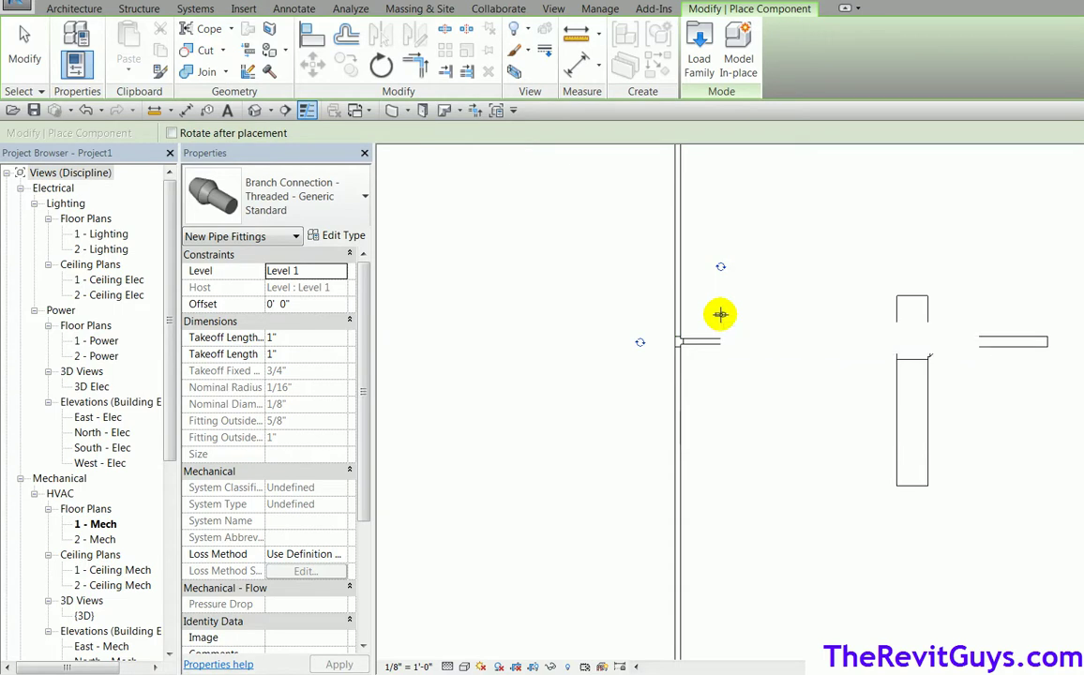
pyautogui.press('Escape')
pyautogui.press('Escape')
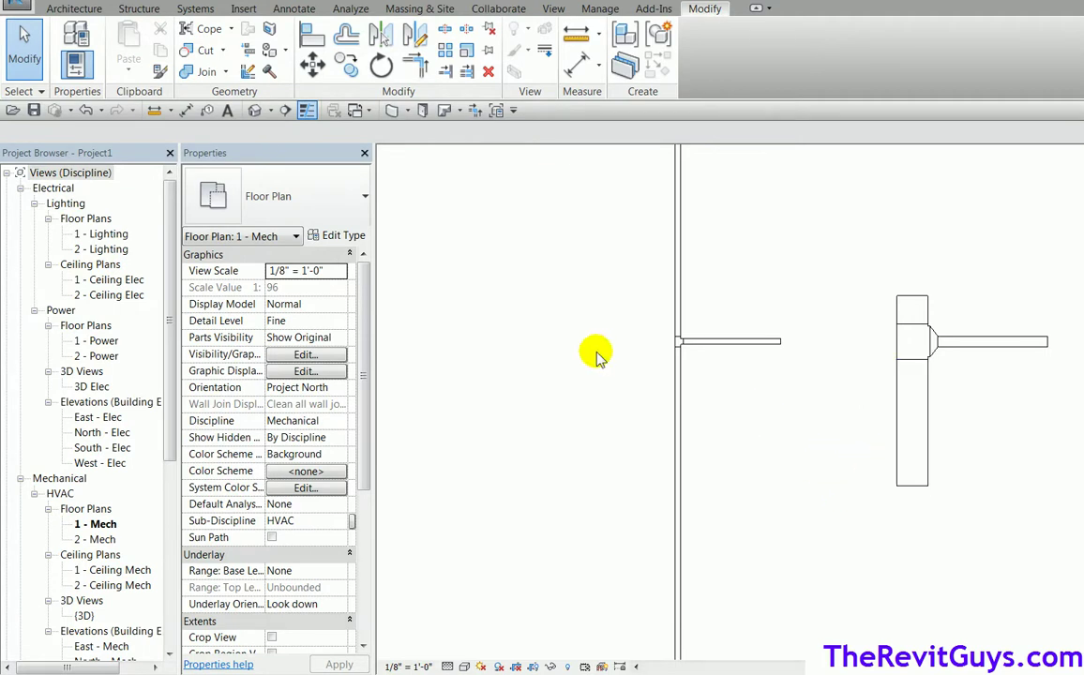
# Step: Start a new pipe and set its type's preferred junction to Tap, reviewing the junction fittings
pyautogui.click(199, 10)
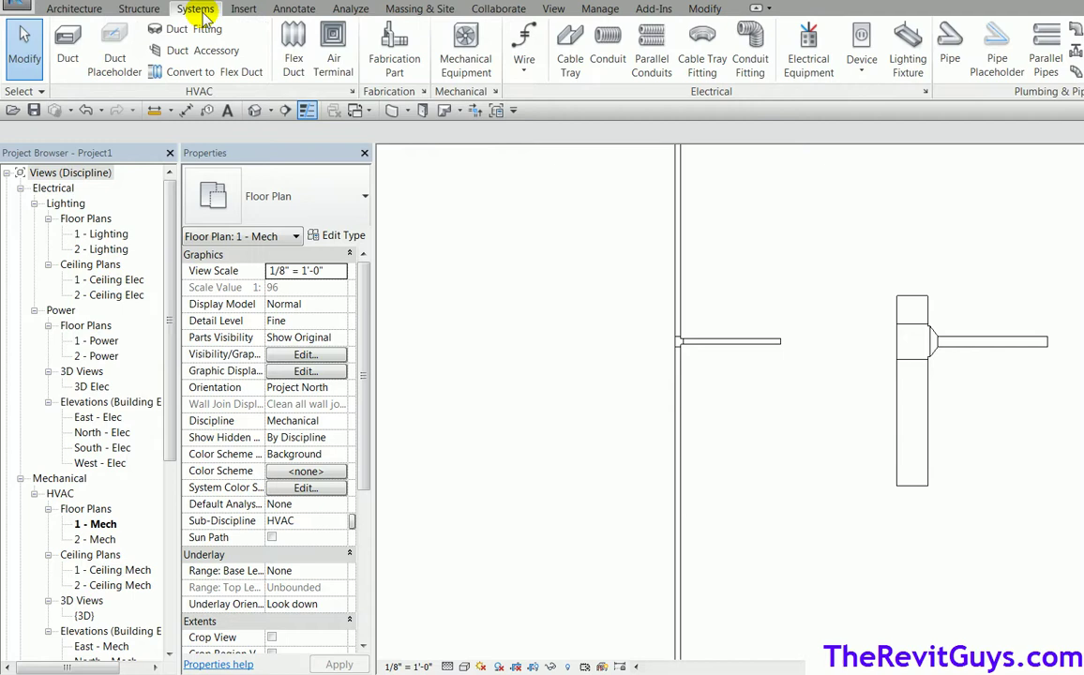
pyautogui.click(950, 46)
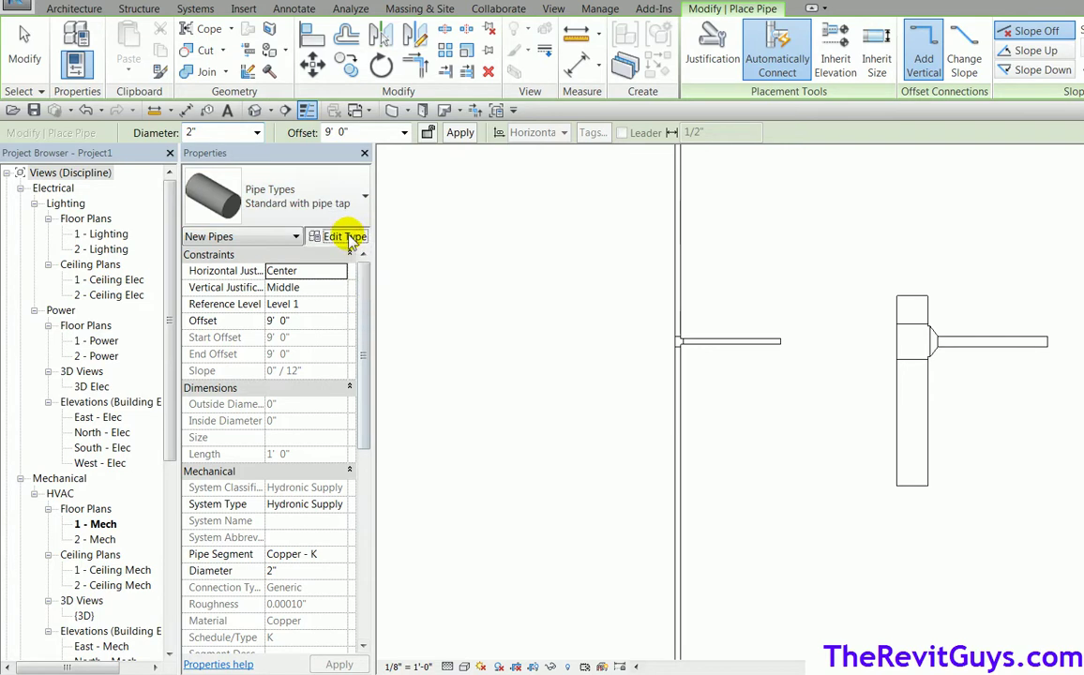
pyautogui.click(347, 236)
pyautogui.click(370, 214)
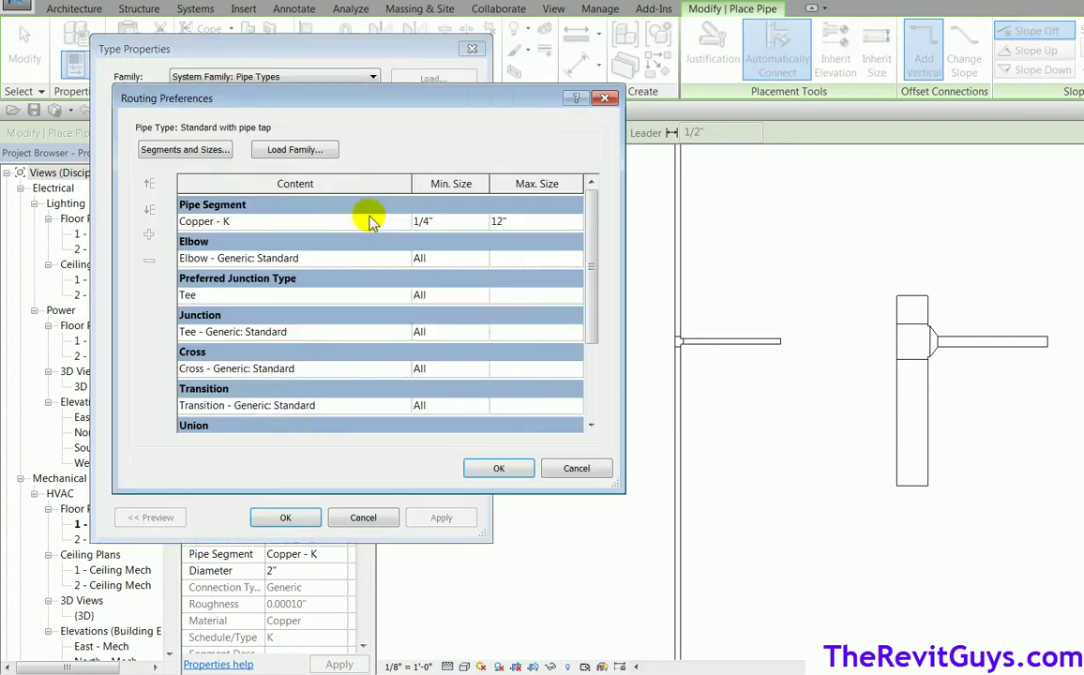
pyautogui.click(404, 296)
pyautogui.click(384, 326)
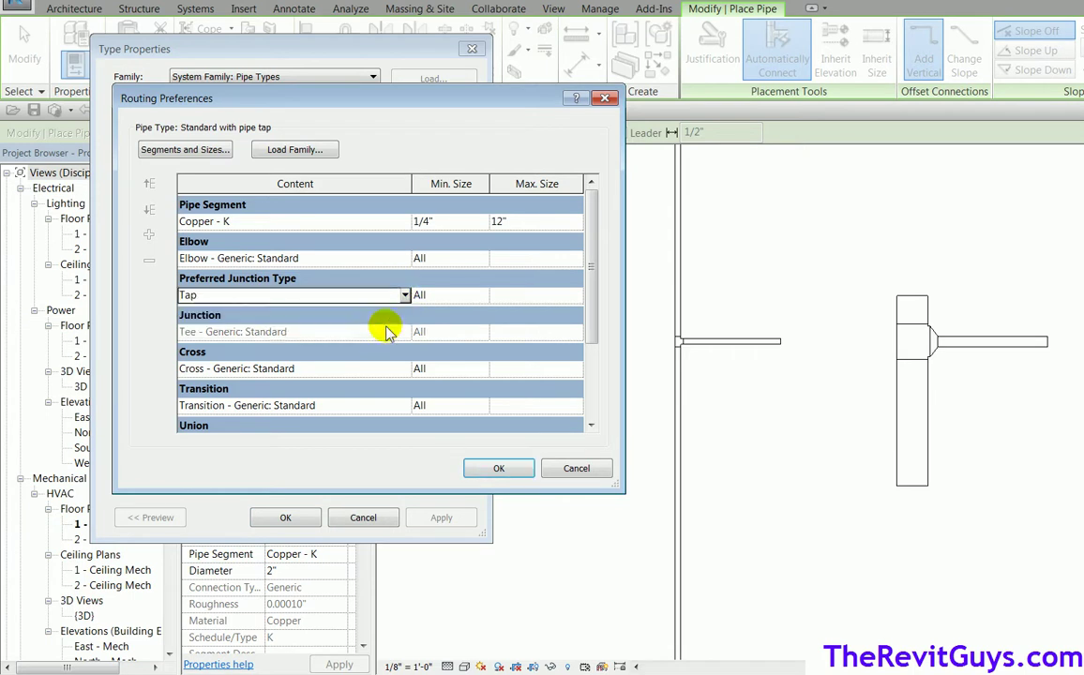
pyautogui.click(401, 334)
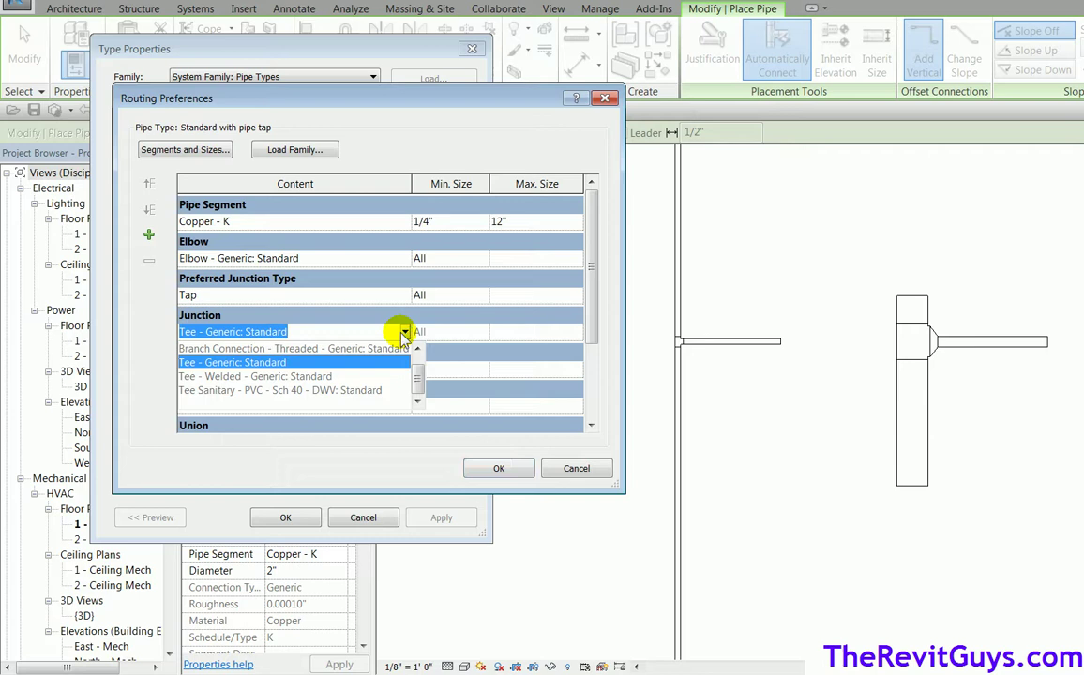
pyautogui.scroll(1, 416, 365)
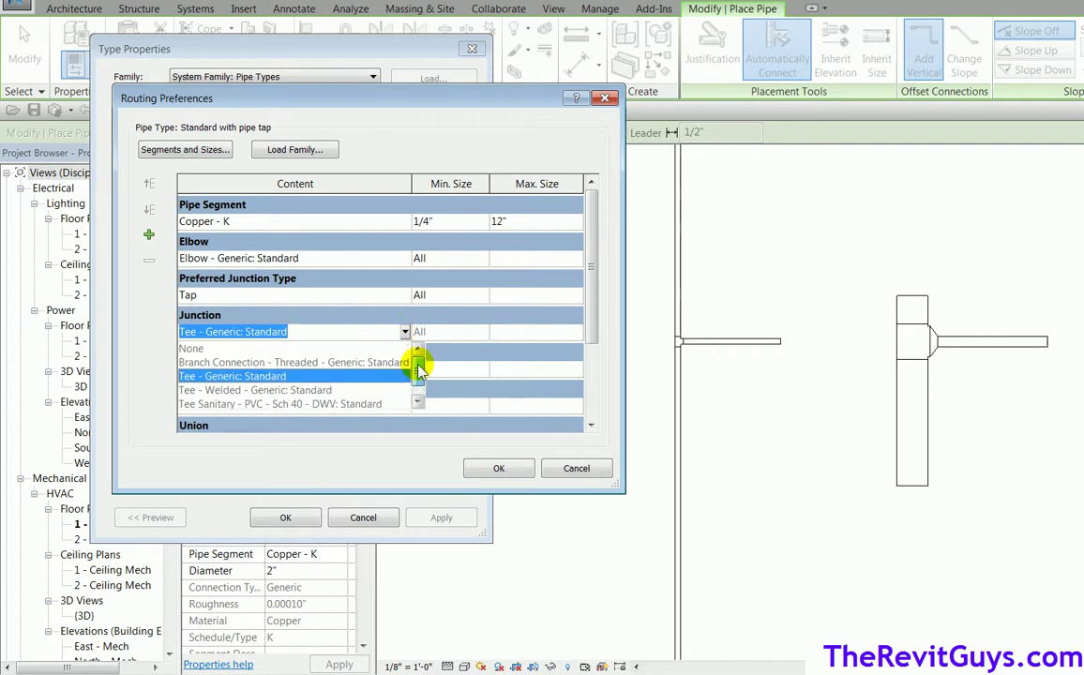
# Step: Clear both Chilled Water junction rows, including the welded tee, to None
pyautogui.click(346, 327)
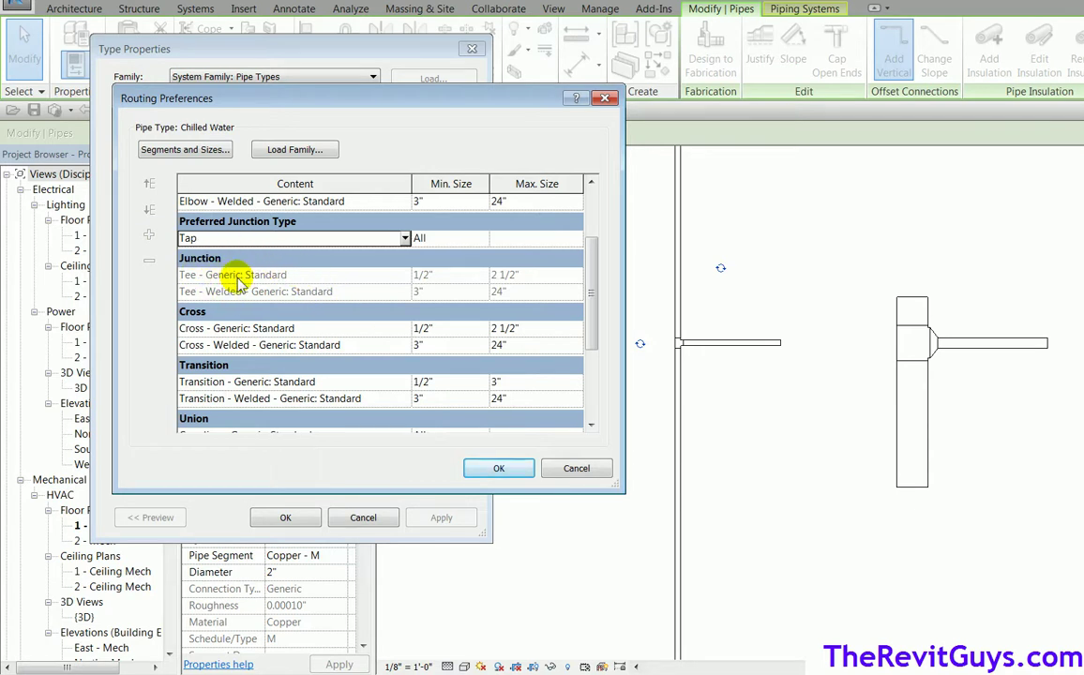
pyautogui.click(403, 275)
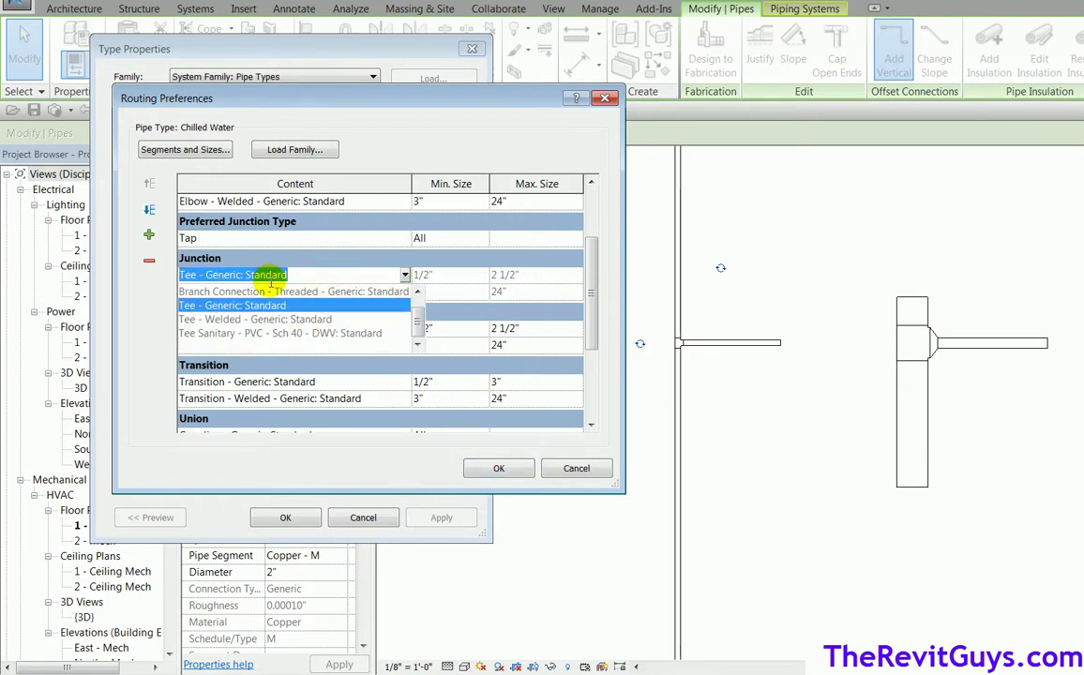
pyautogui.click(417, 292)
pyautogui.click(307, 291)
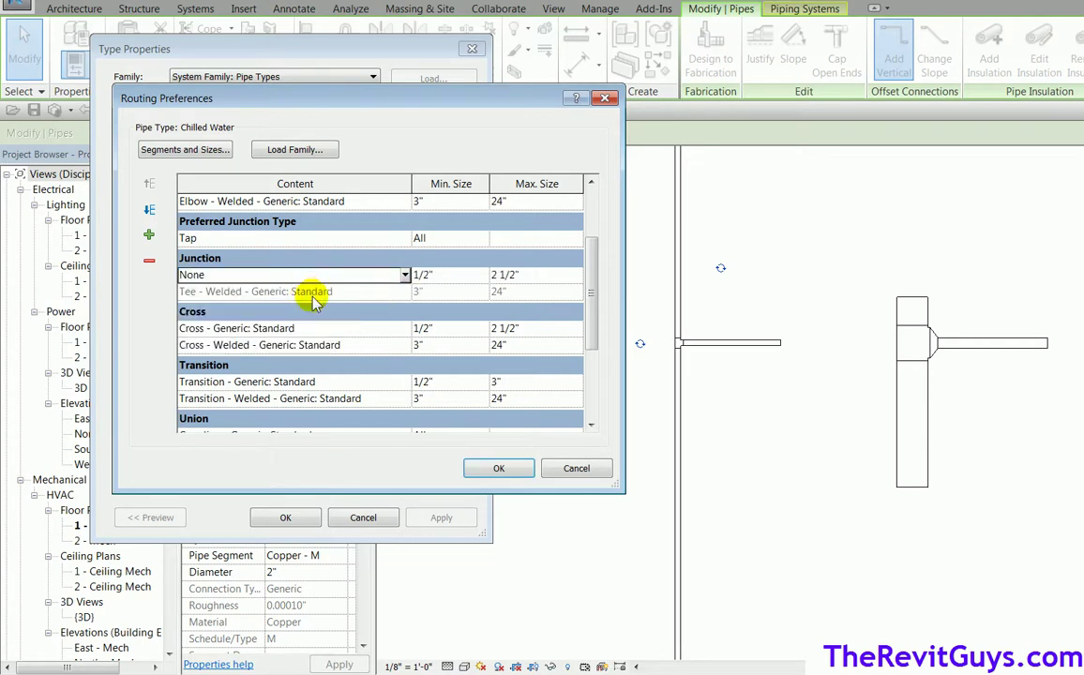
pyautogui.click(405, 292)
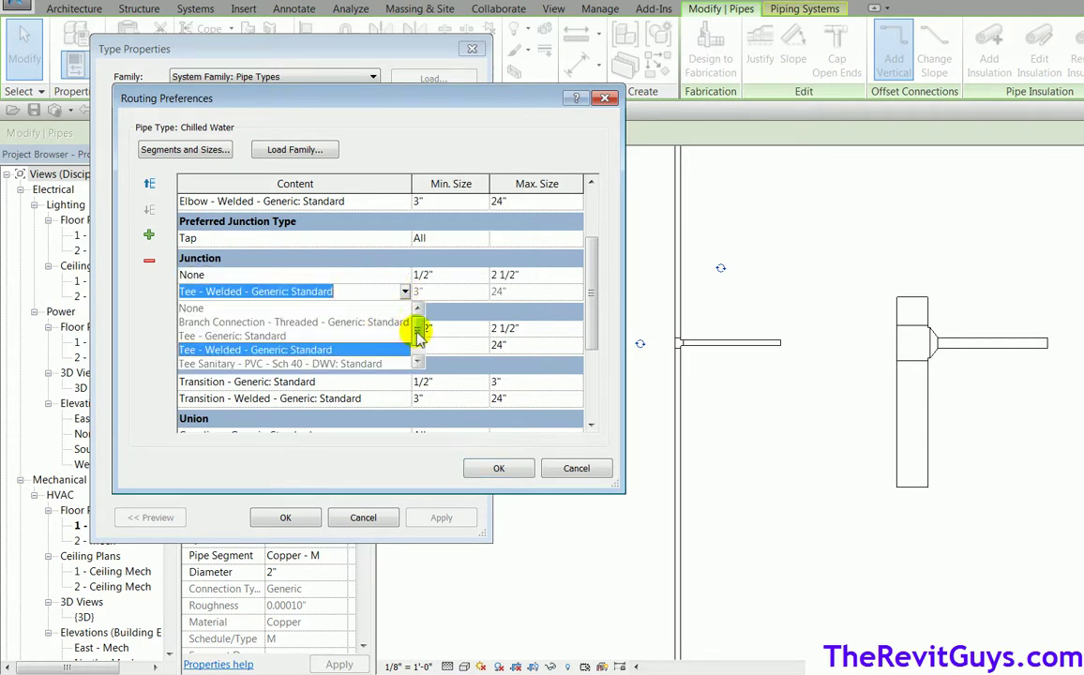
pyautogui.click(333, 309)
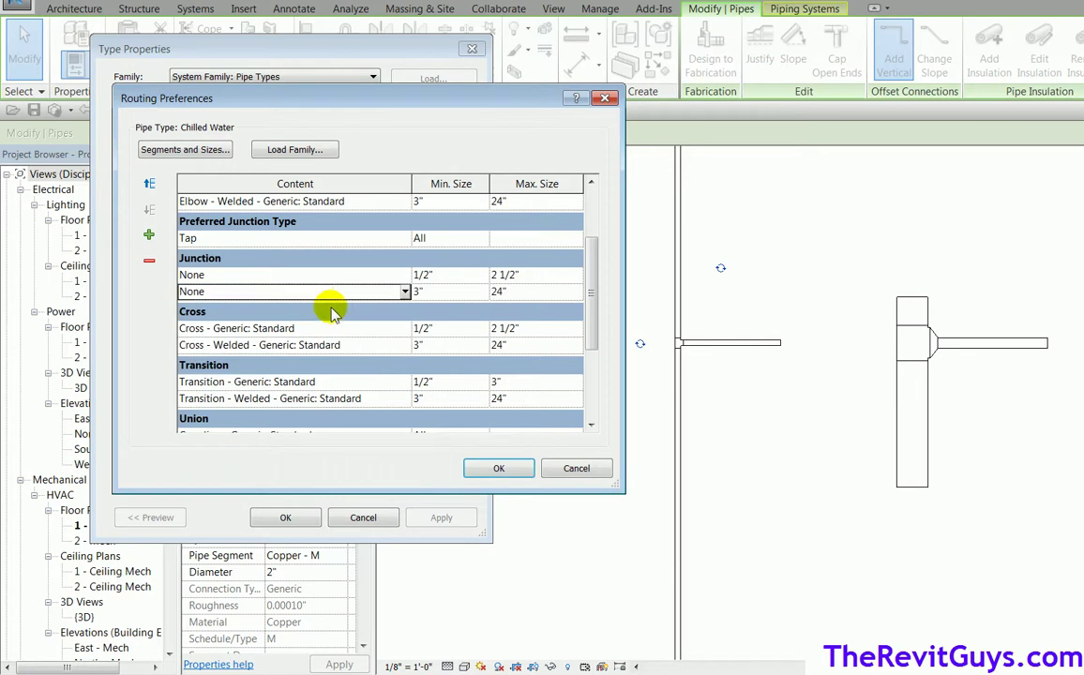
# Step: Set the junction to Branch Connection - Threaded, delete the duplicate row and apply it to All sizes
pyautogui.click(405, 277)
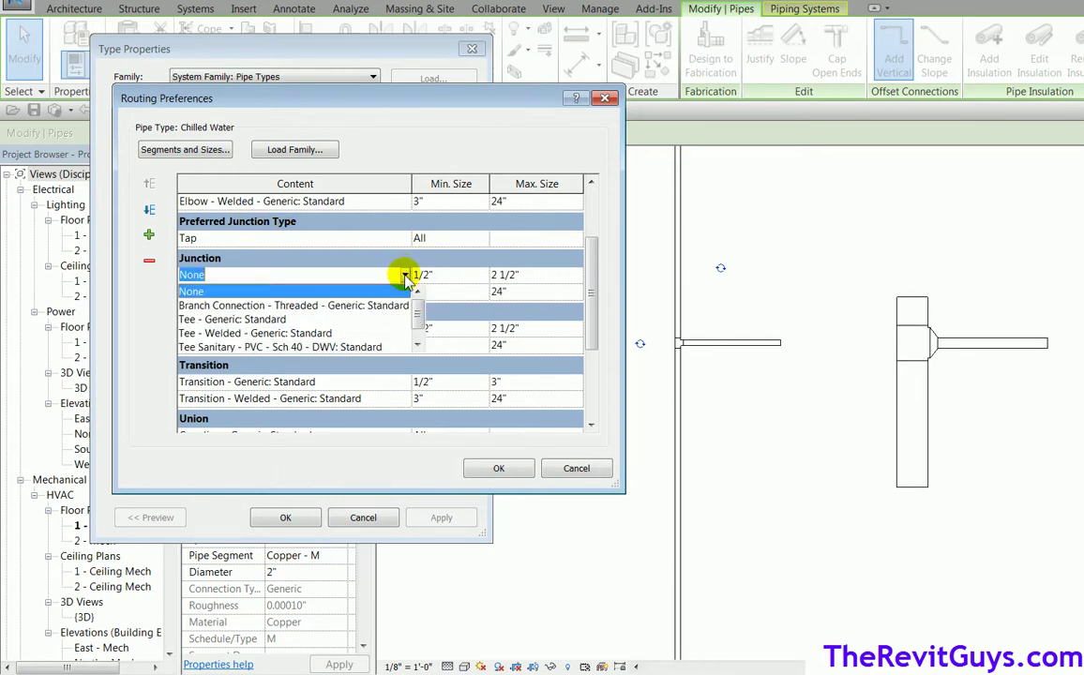
pyautogui.click(285, 305)
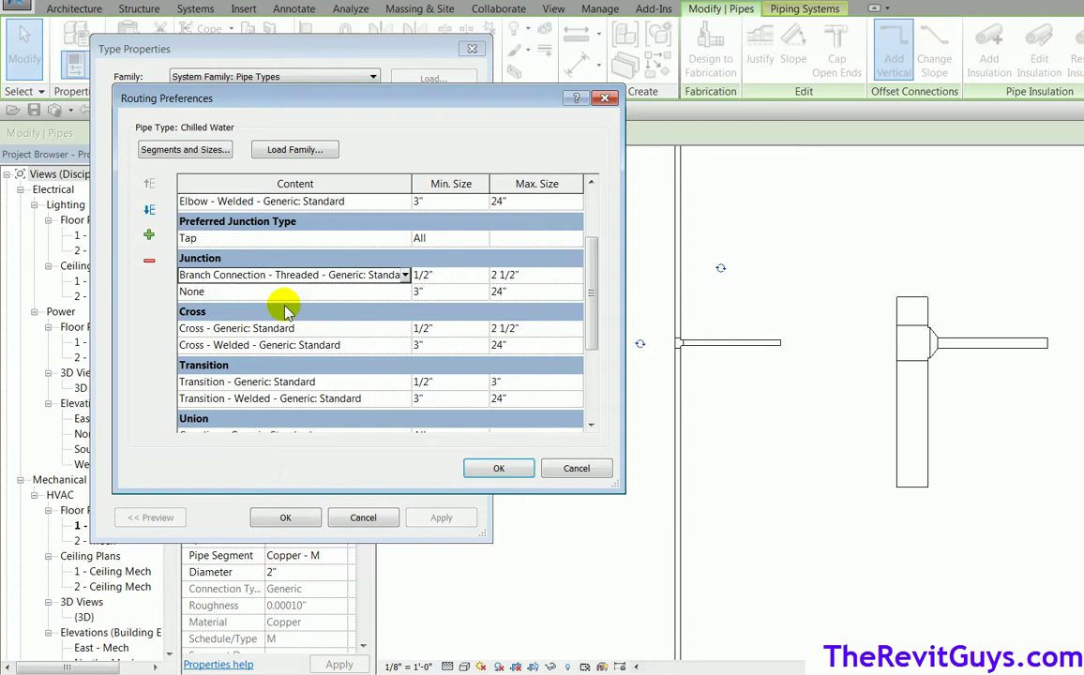
pyautogui.click(405, 293)
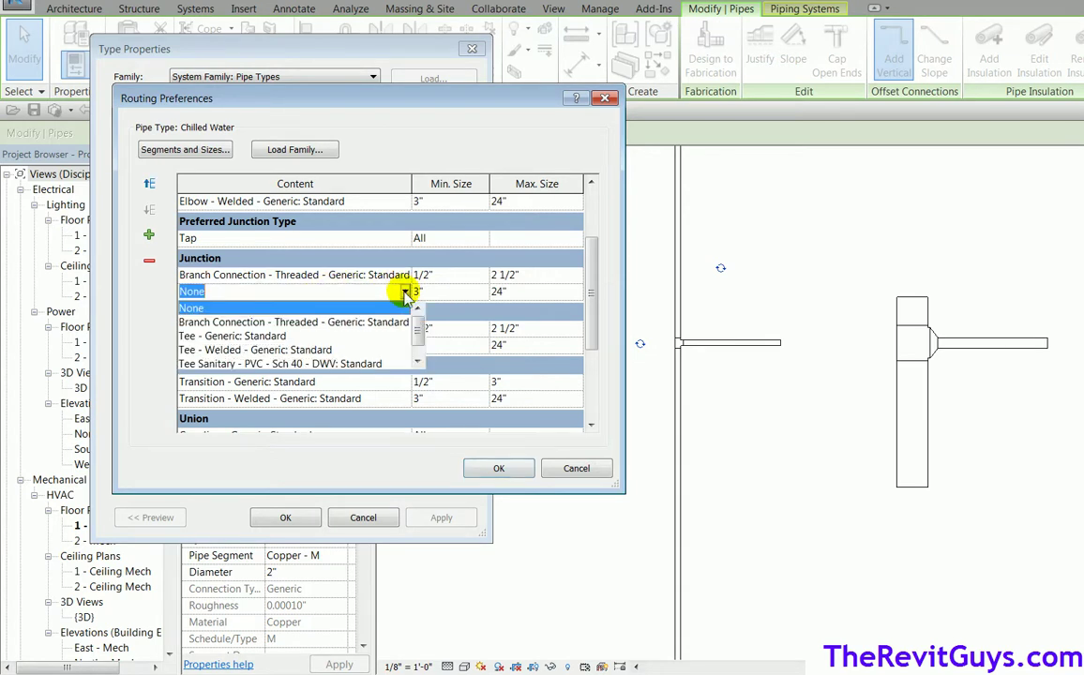
pyautogui.click(387, 322)
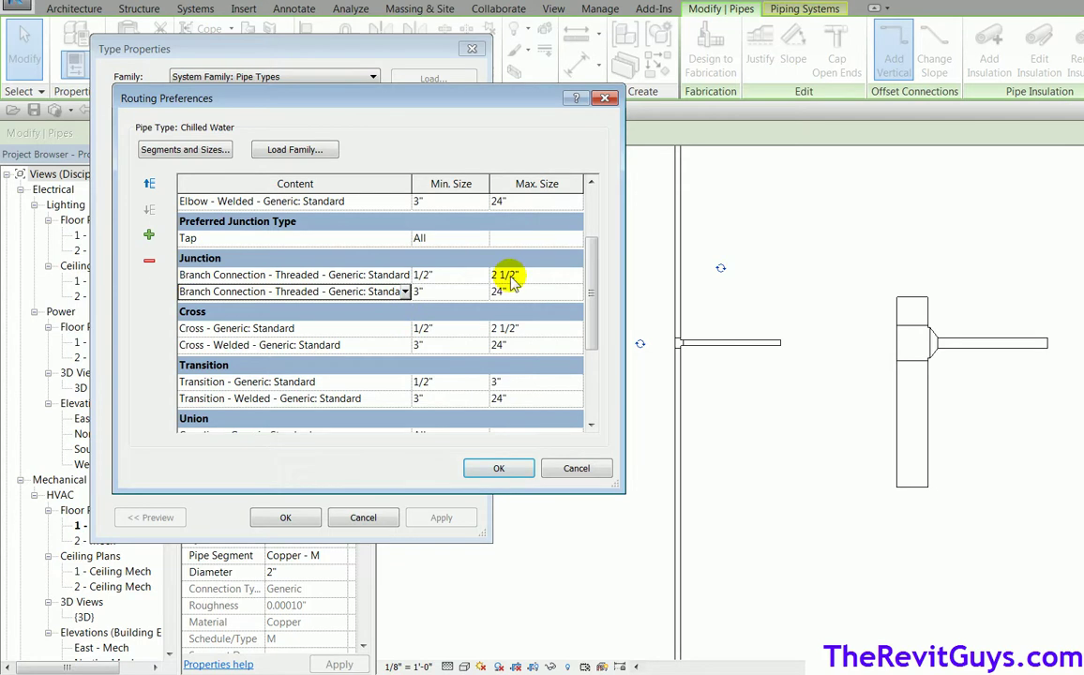
pyautogui.click(150, 262)
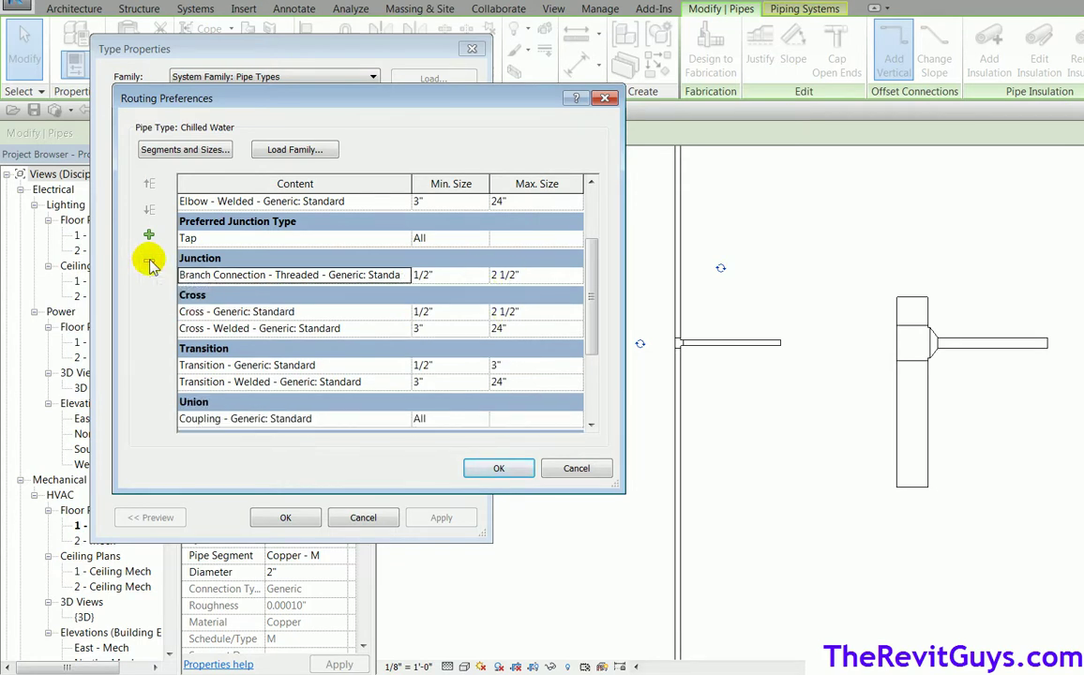
pyautogui.click(496, 273)
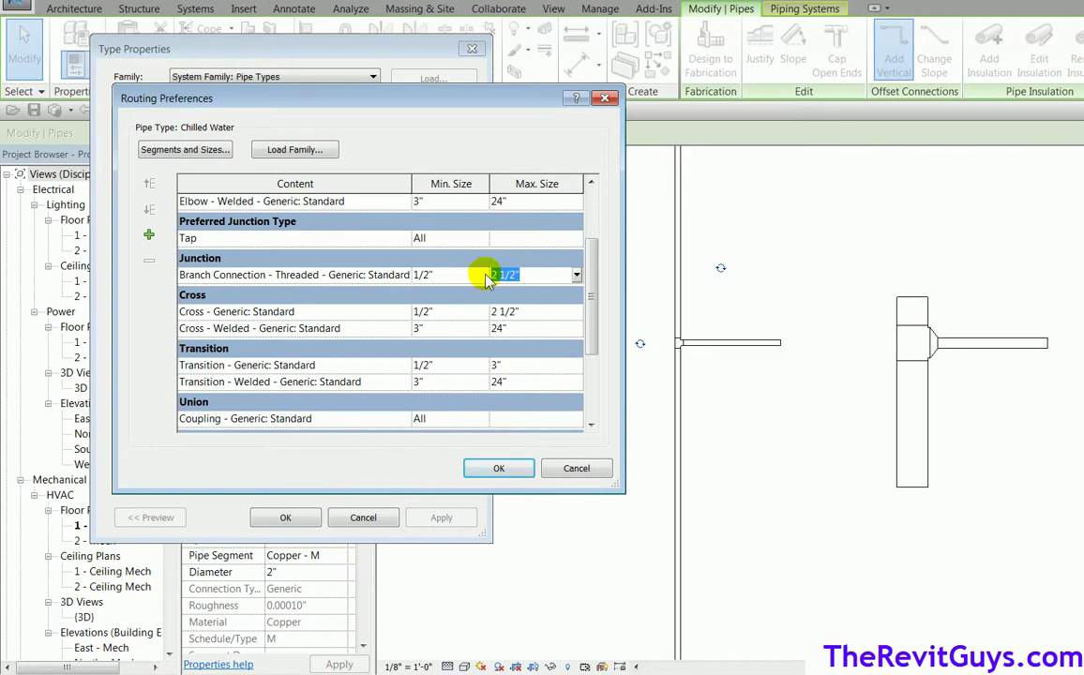
pyautogui.click(482, 275)
pyautogui.click(426, 304)
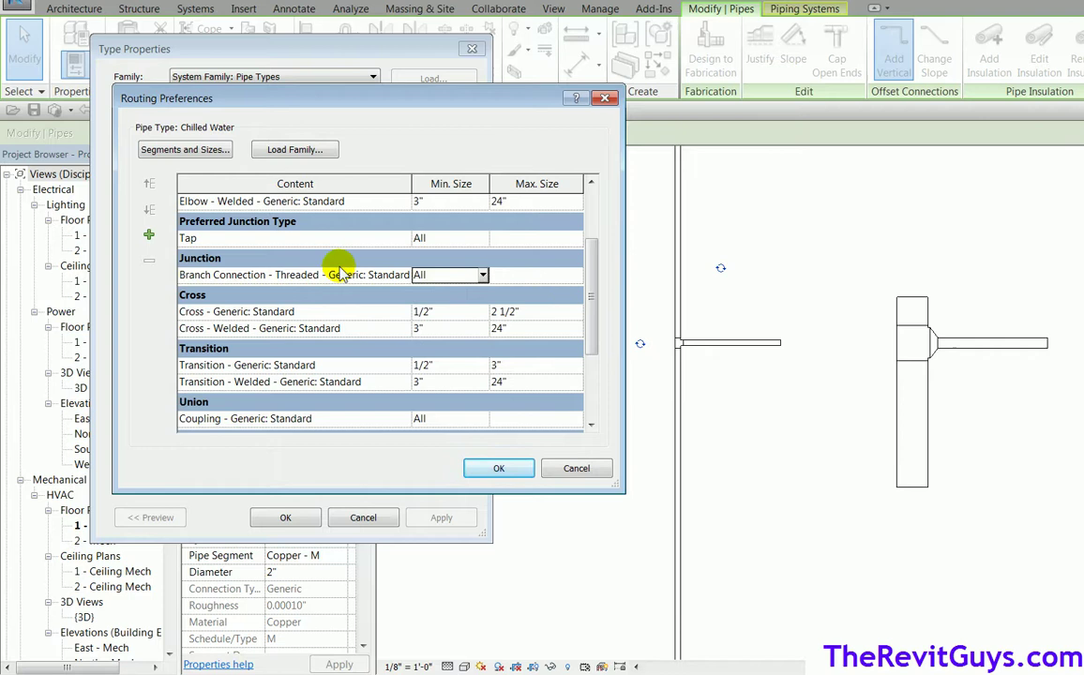
pyautogui.moveTo(294, 103); pyautogui.dragTo(292, 167)
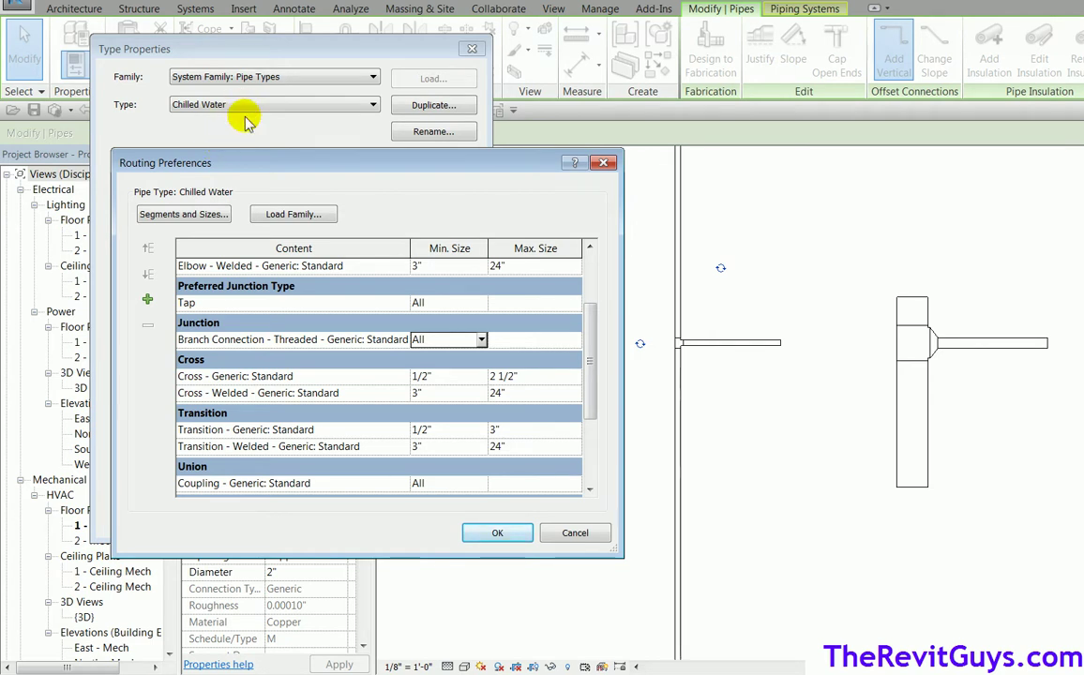
# Step: Save the Chilled Water routing and switch the pipe type to Standard with pipe tap
pyautogui.click(499, 533)
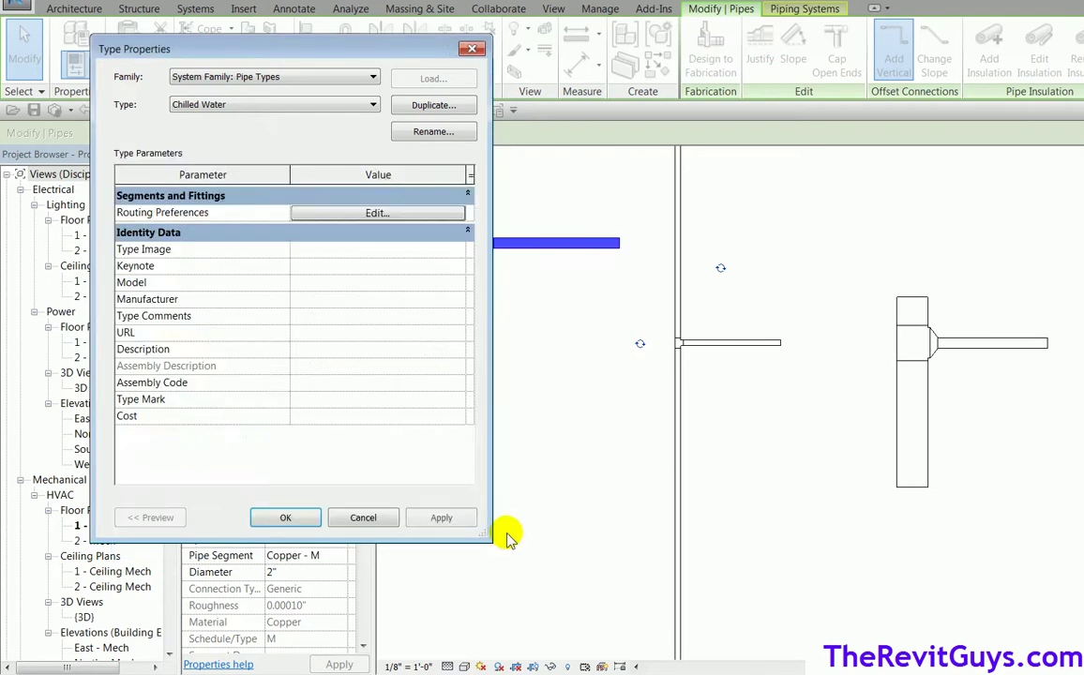
pyautogui.click(373, 105)
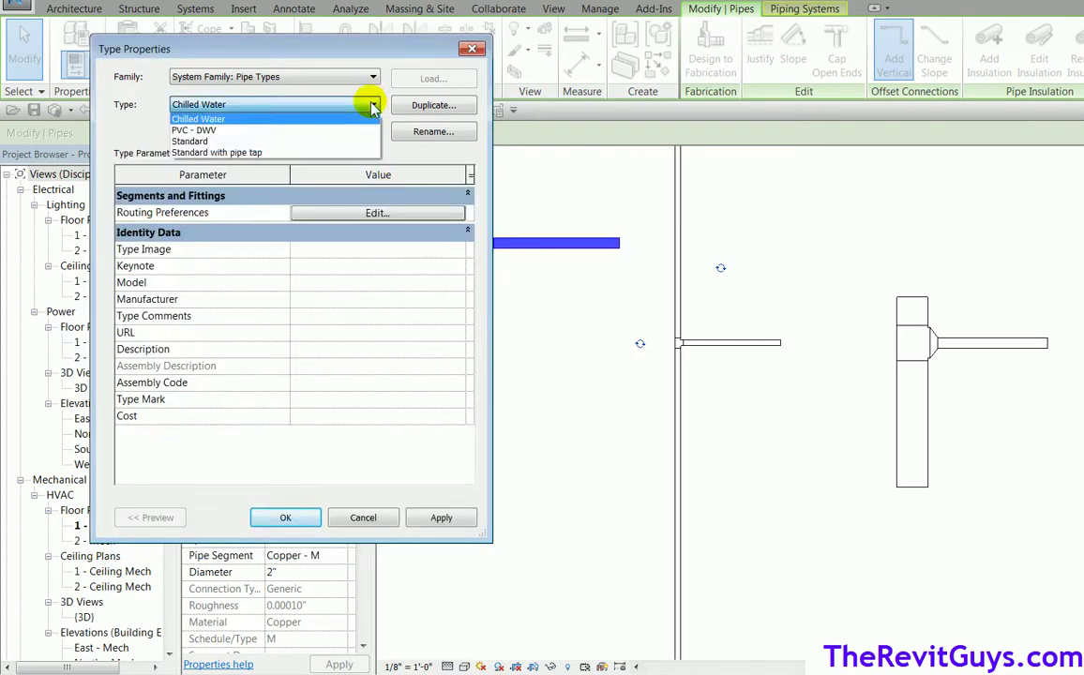
pyautogui.click(289, 152)
pyautogui.click(373, 105)
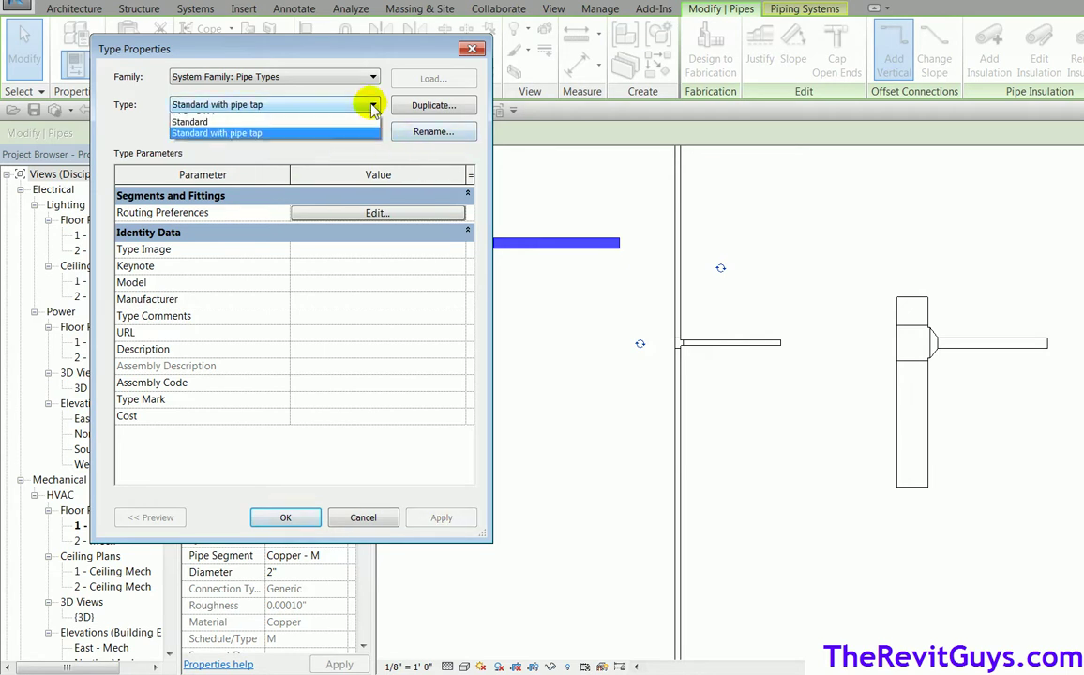
pyautogui.click(311, 153)
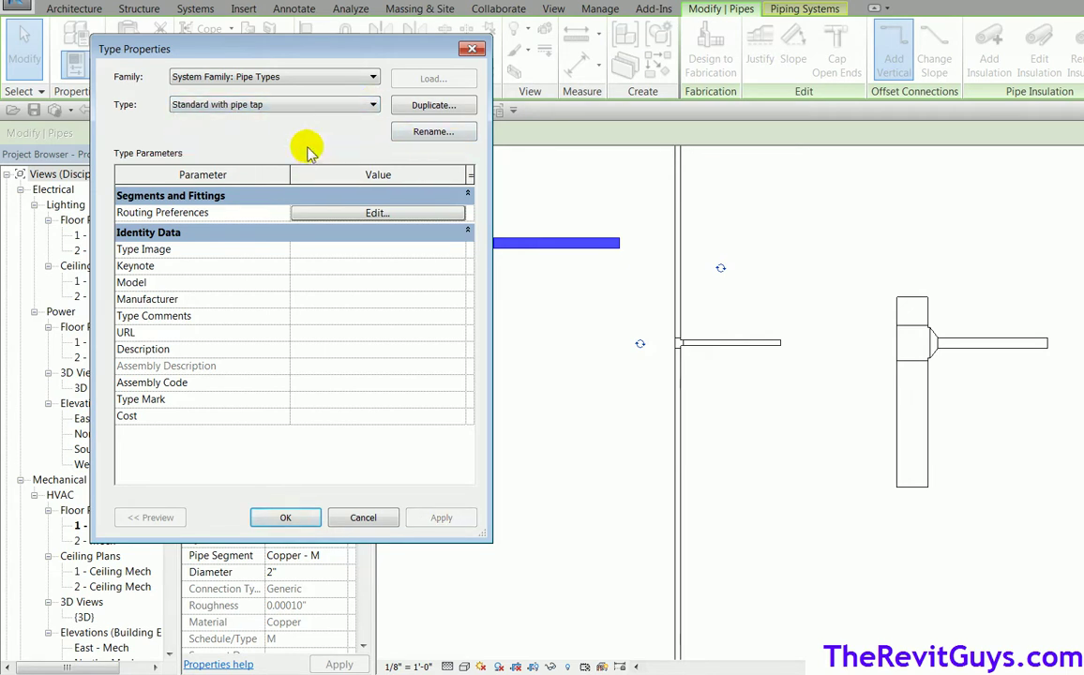
# Step: Set the Standard with pipe tap pipe segment to Steel, Carbon - Schedule 80
pyautogui.click(369, 213)
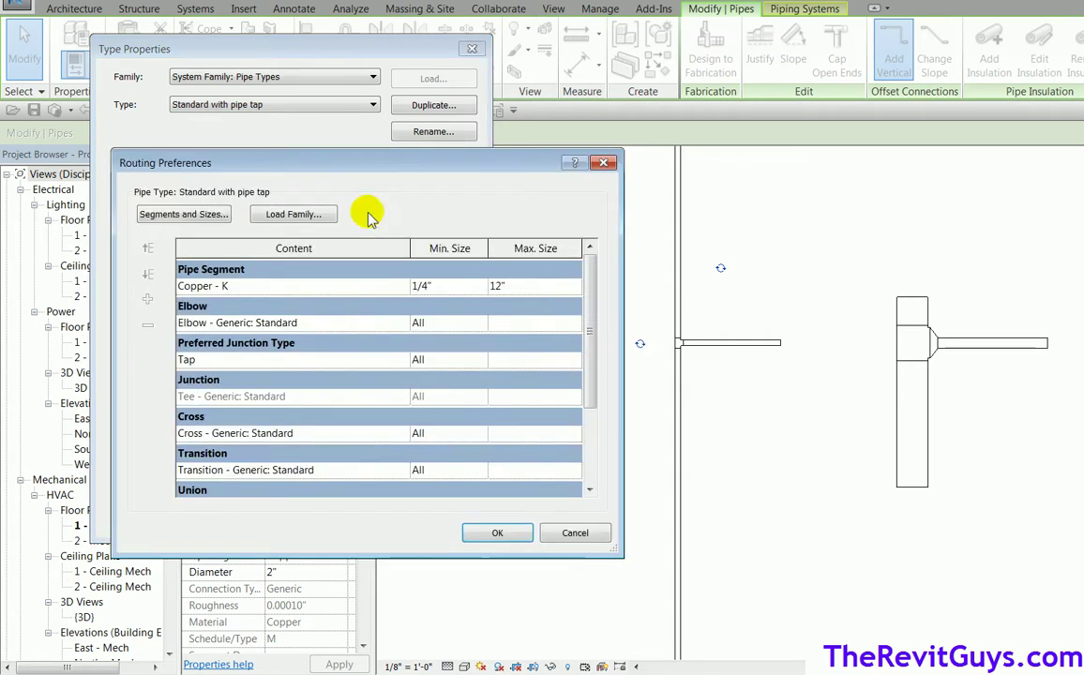
pyautogui.click(405, 289)
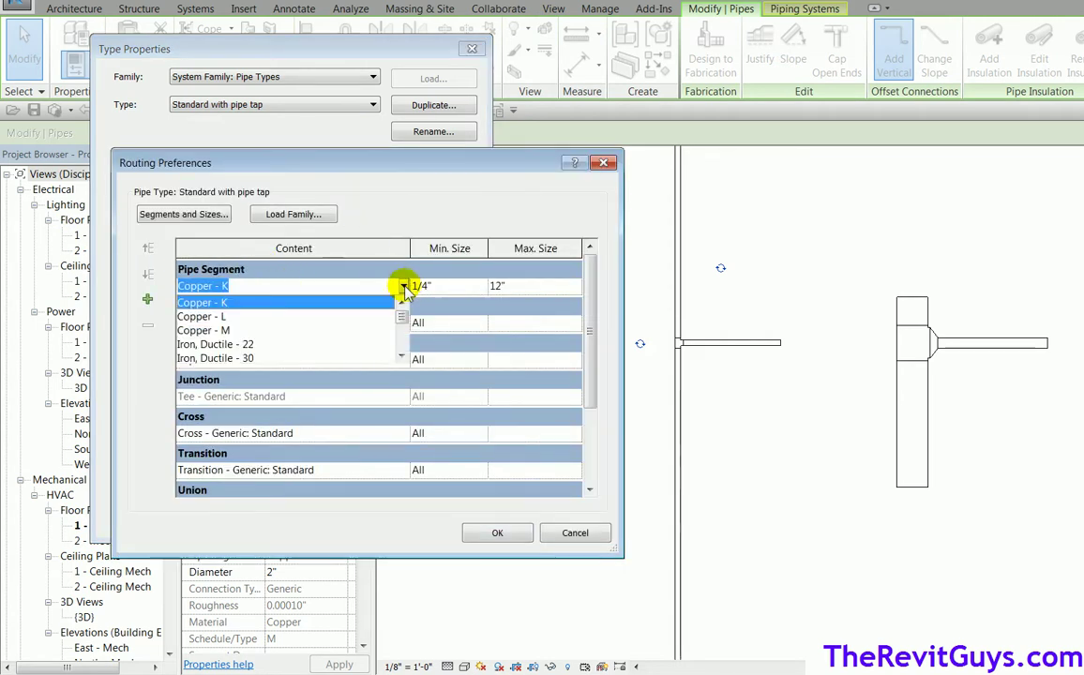
pyautogui.scroll(-3, 385, 309)
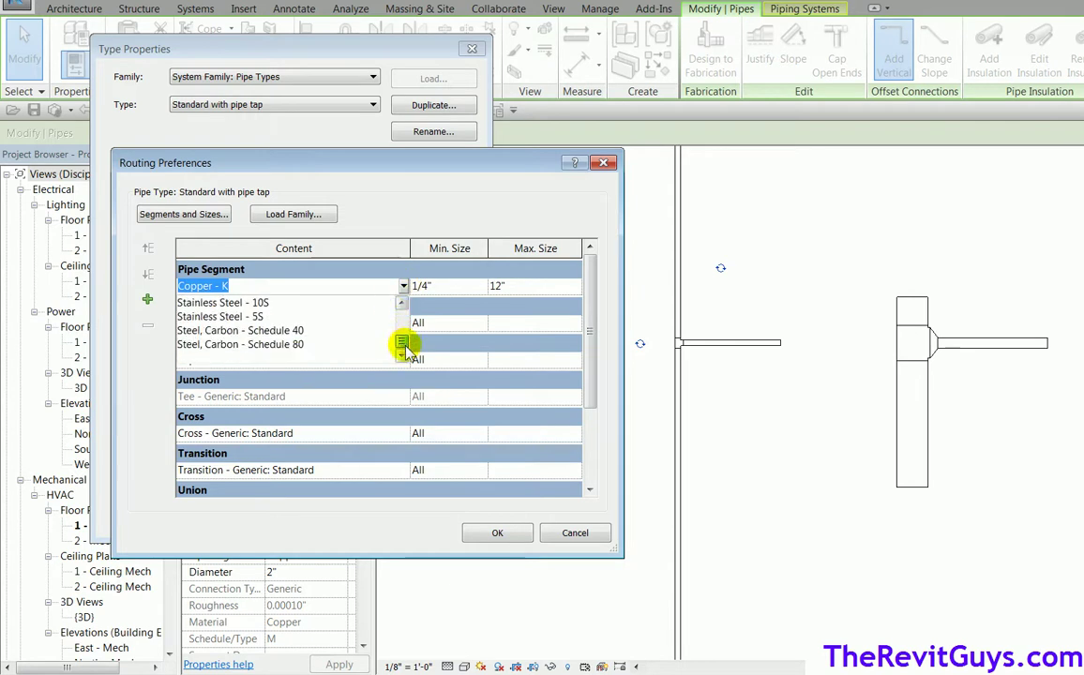
pyautogui.click(284, 344)
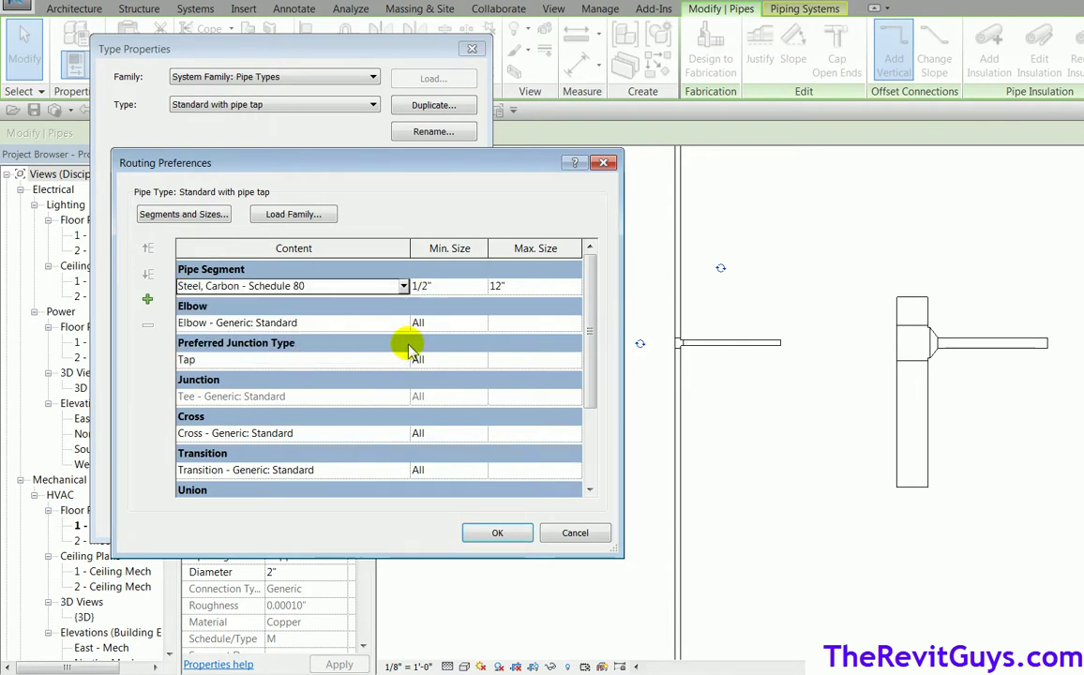
# Step: Make Branch Connection - Threaded - Generic: Standard its junction fitting and keep the changes
pyautogui.click(399, 360)
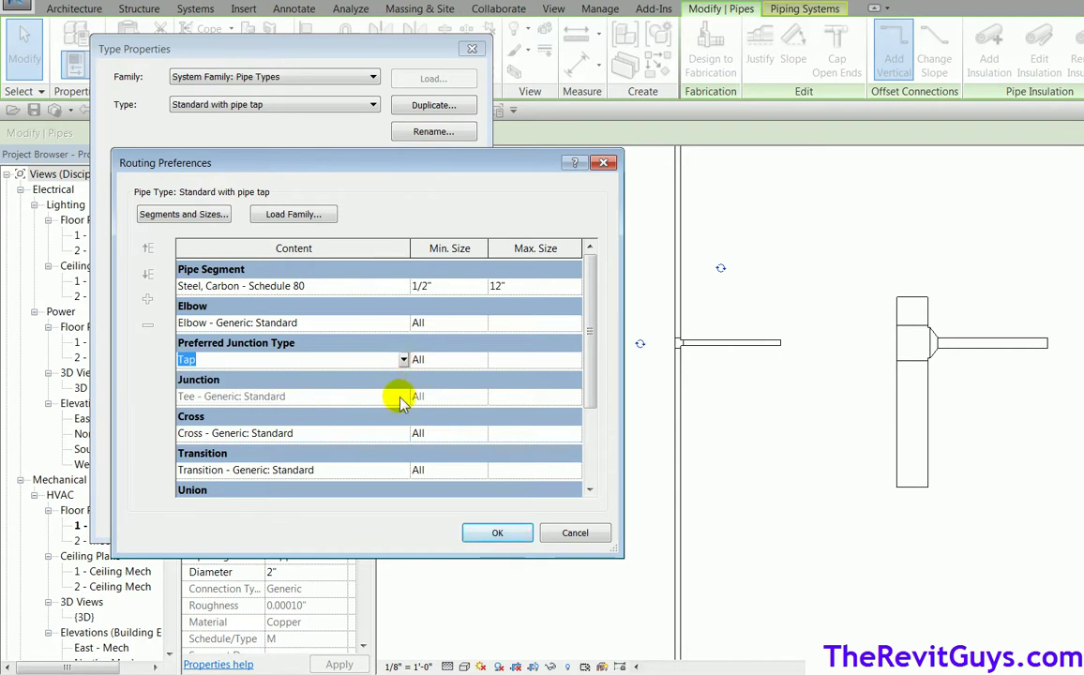
pyautogui.click(402, 396)
pyautogui.scroll(1, 417, 429)
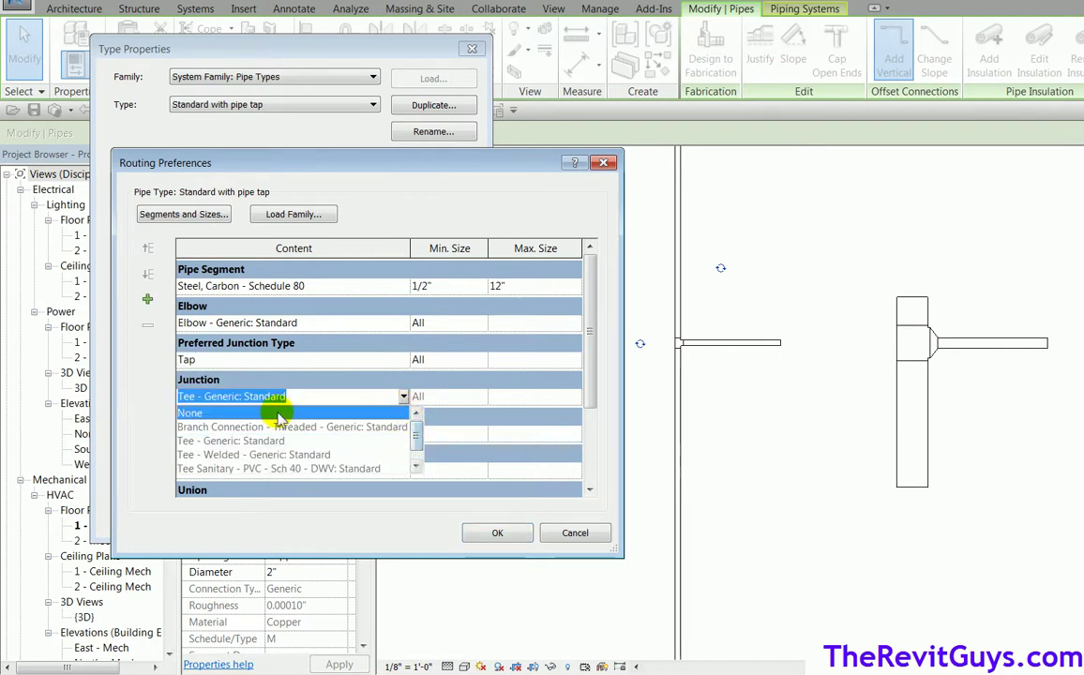
pyautogui.click(278, 413)
pyautogui.click(403, 396)
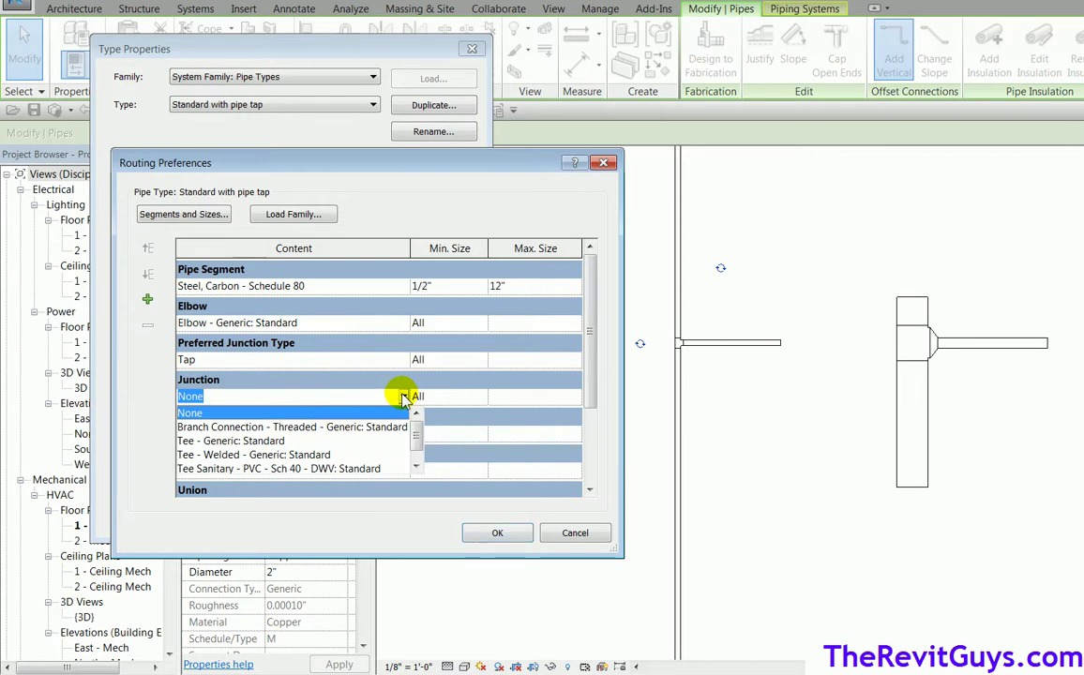
pyautogui.click(332, 427)
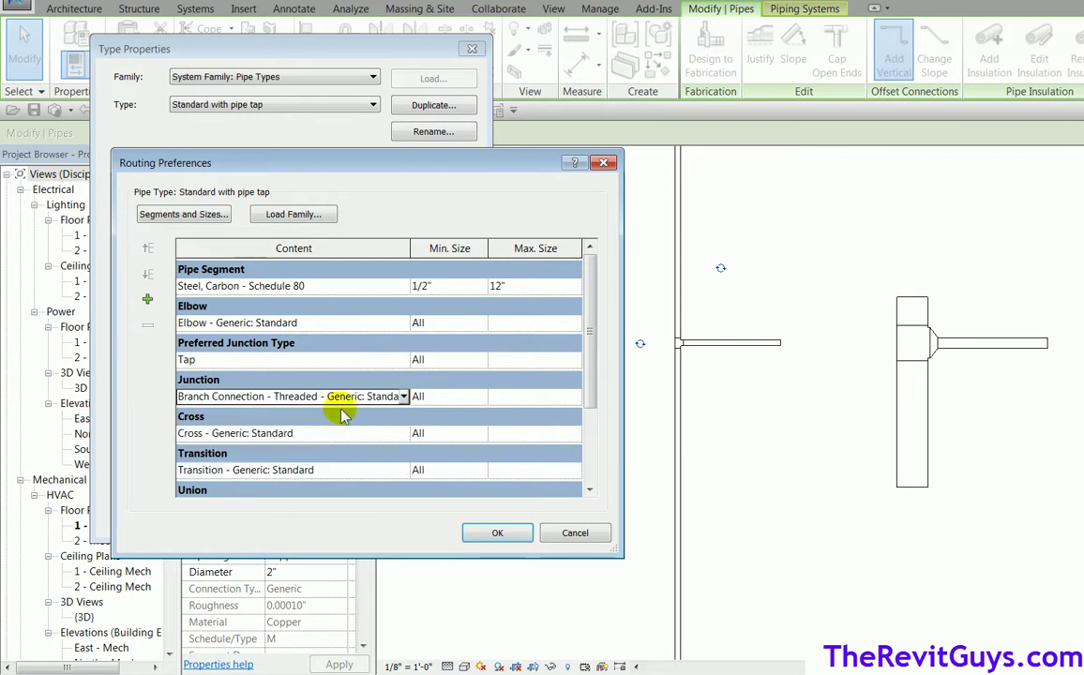
pyautogui.click(502, 543)
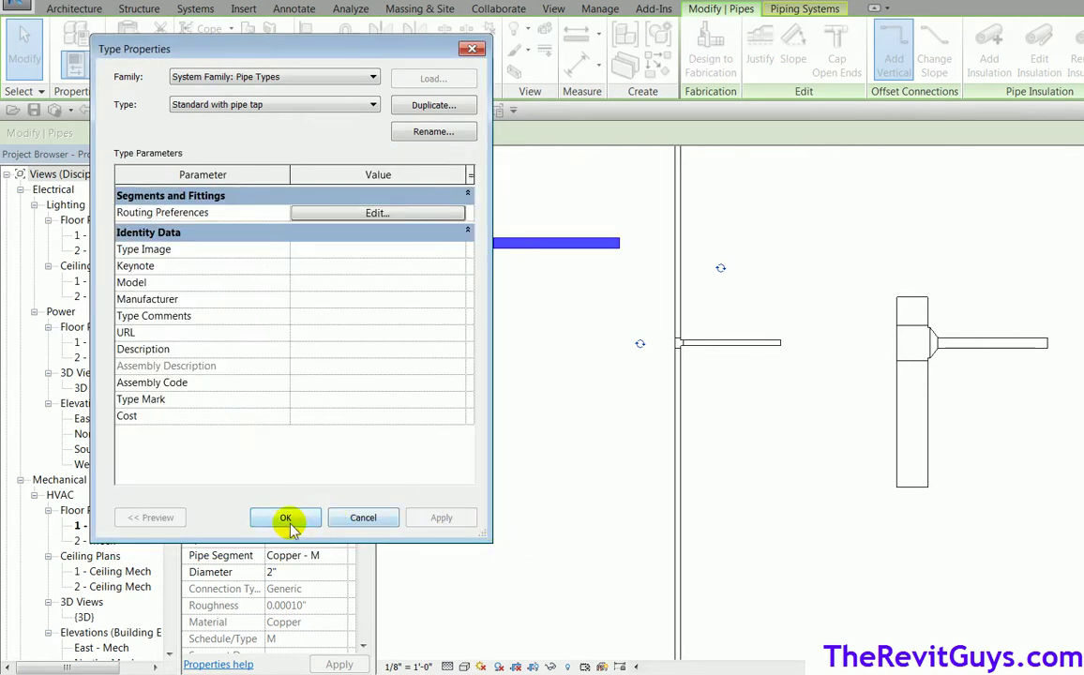
pyautogui.click(285, 518)
# Step: Select the vertical 6" pipe and review its Standard type's routing, which uses Tee junctions
pyautogui.click(560, 528)
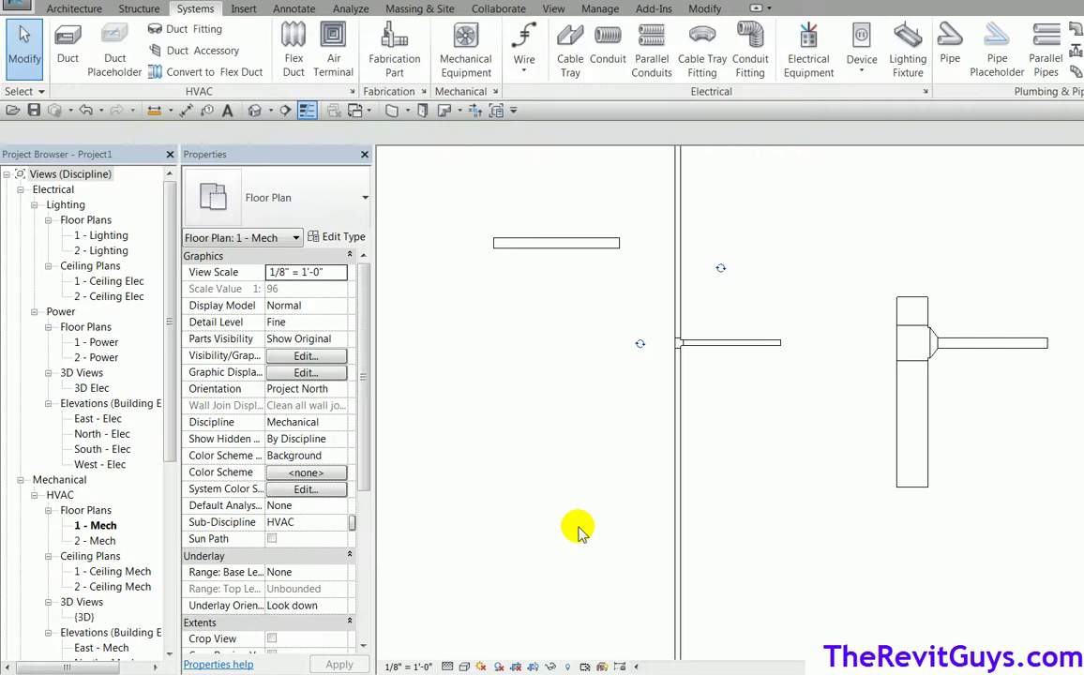
pyautogui.click(910, 488)
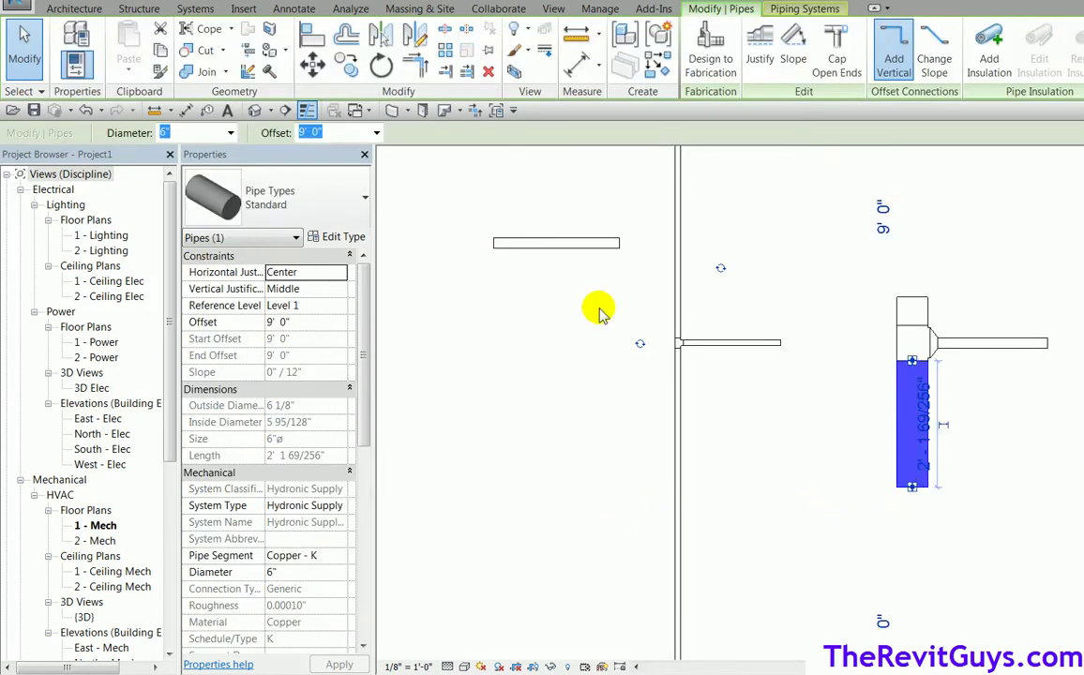
pyautogui.click(340, 236)
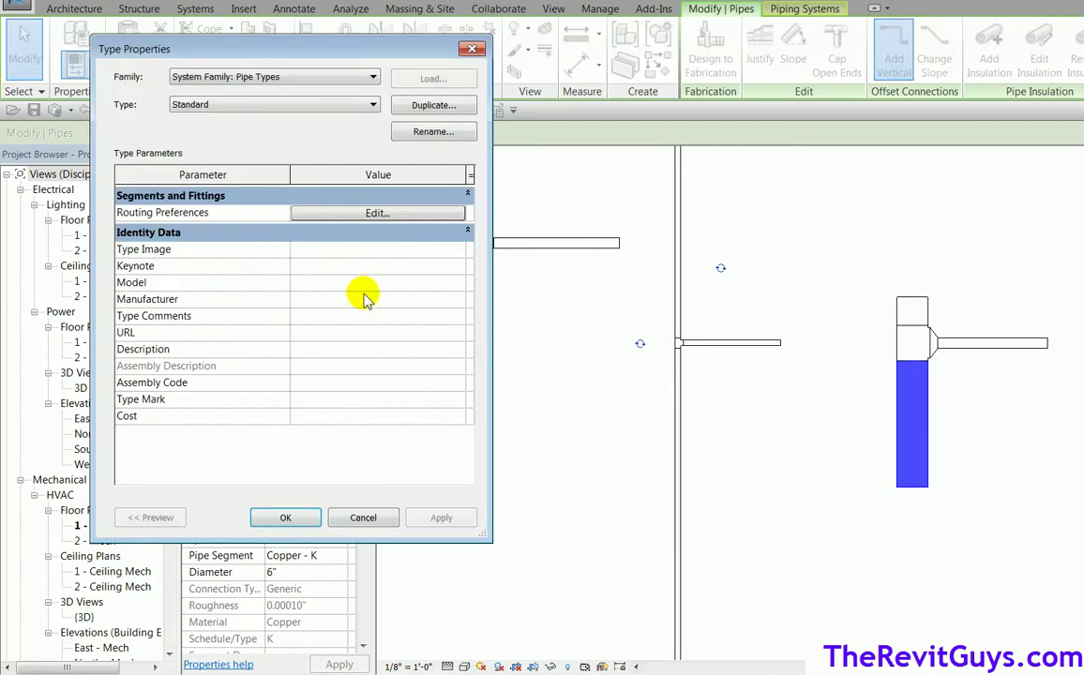
pyautogui.click(377, 213)
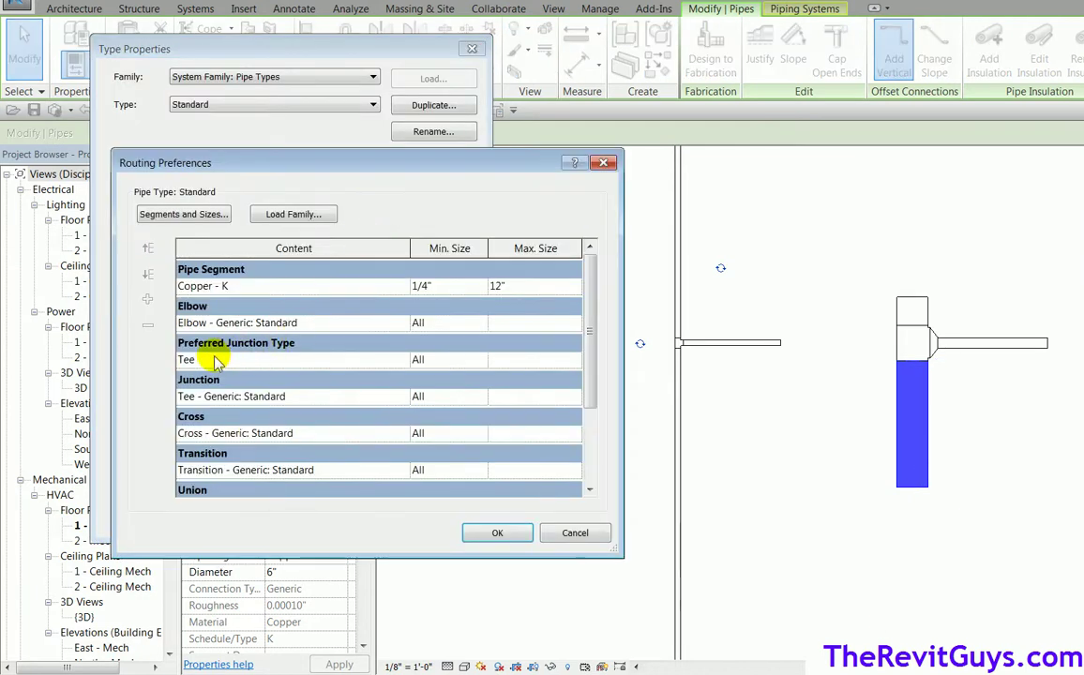
pyautogui.click(519, 534)
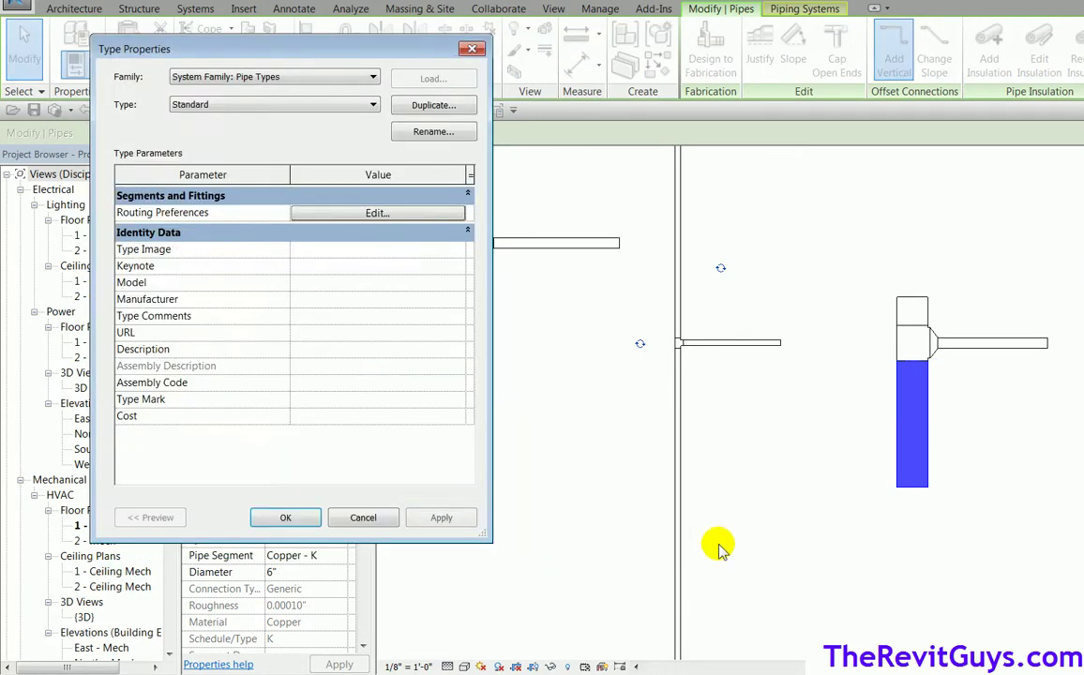
# Step: Use Create Similar to draw a new 6" Standard main pipe at 9' 0" offset, then select it
pyautogui.click(285, 517)
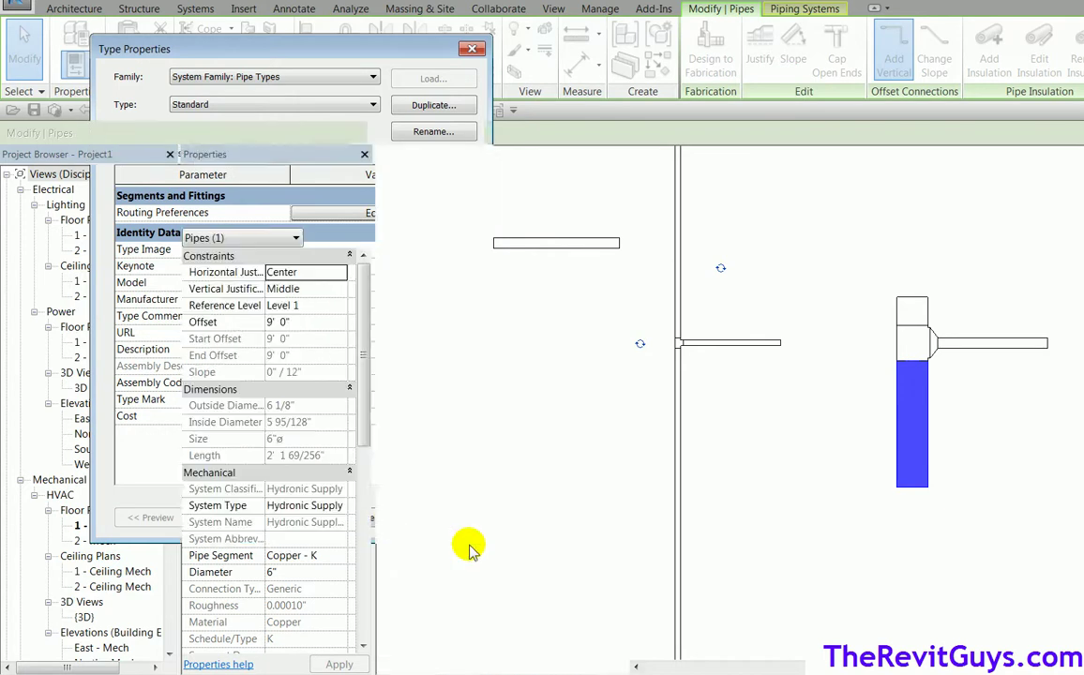
pyautogui.click(649, 73)
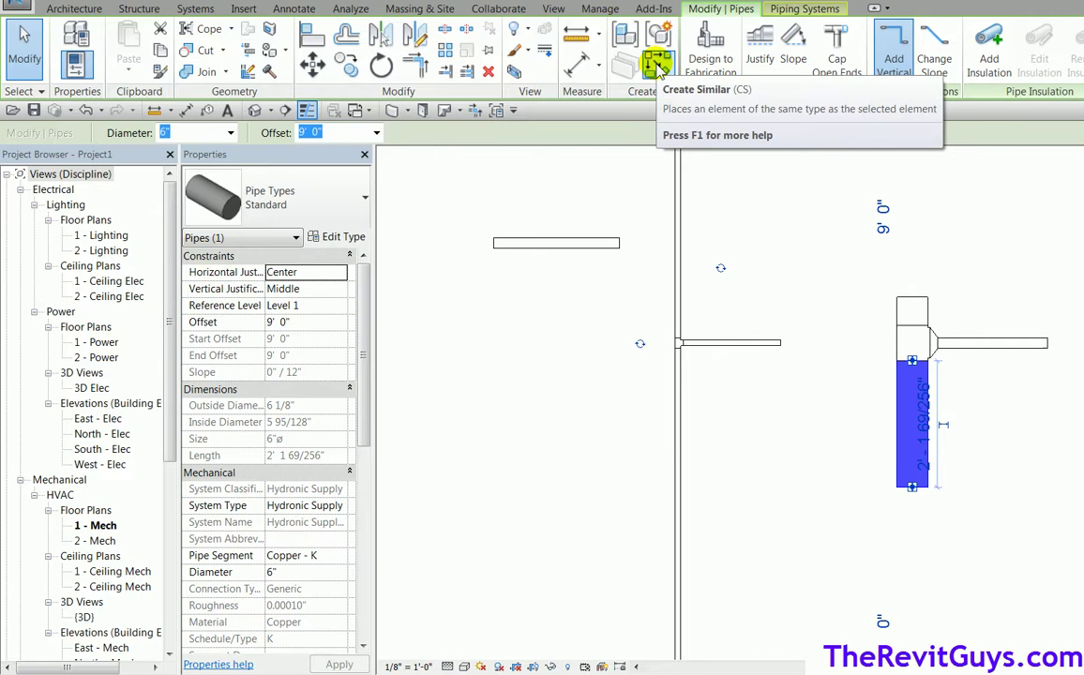
pyautogui.click(656, 69)
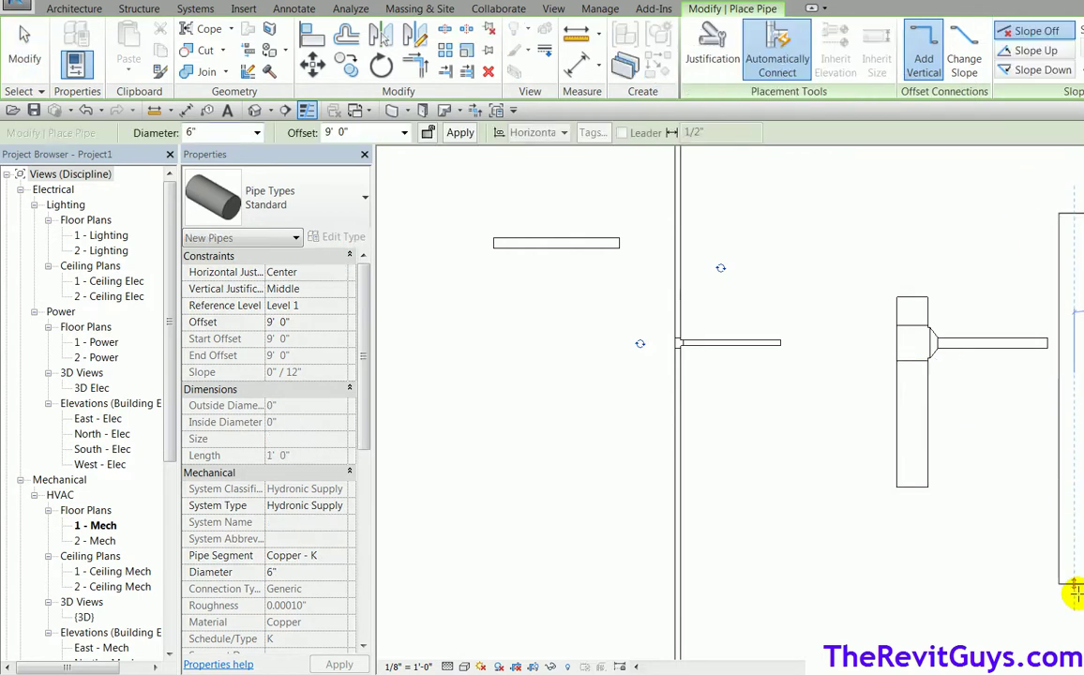
pyautogui.click(1075, 593)
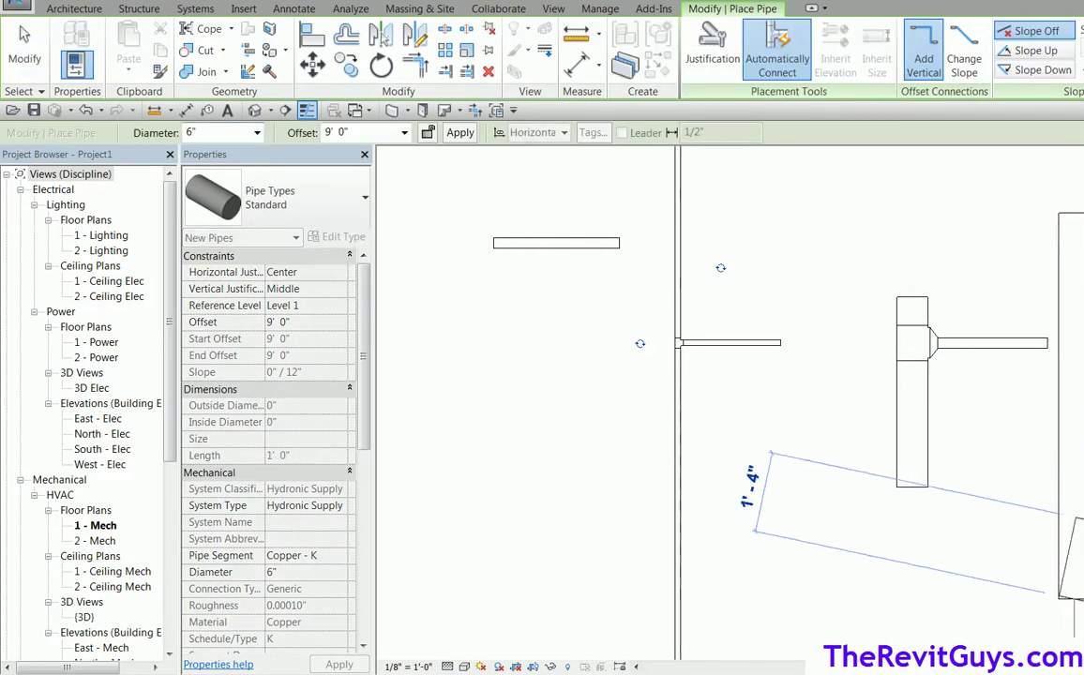
pyautogui.press('Escape')
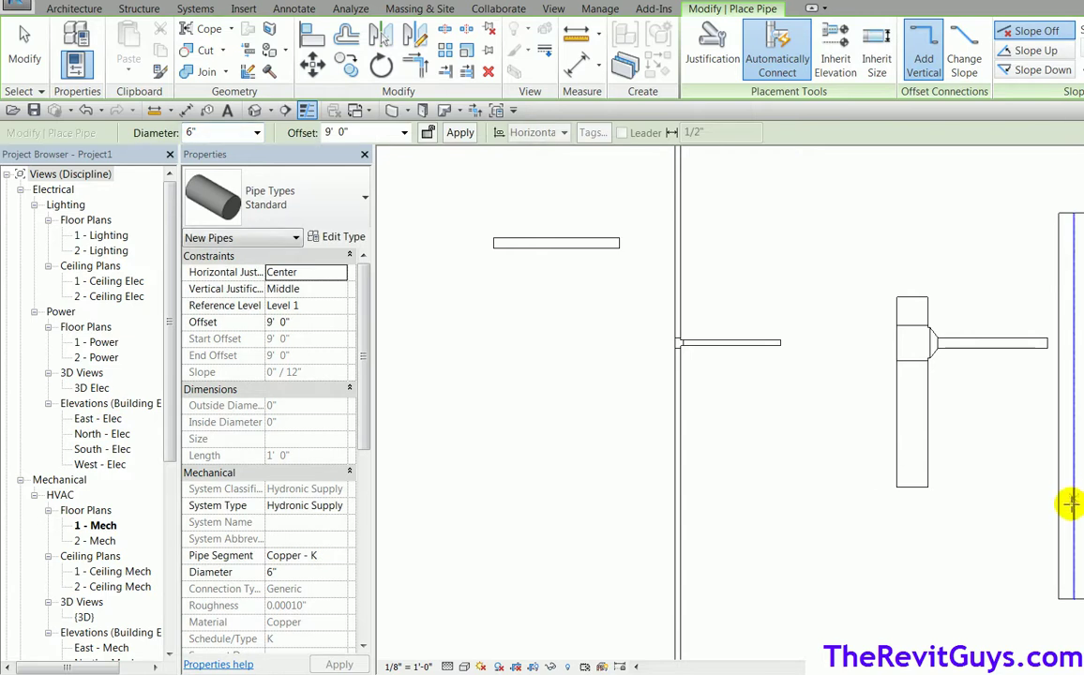
pyautogui.click(1012, 515)
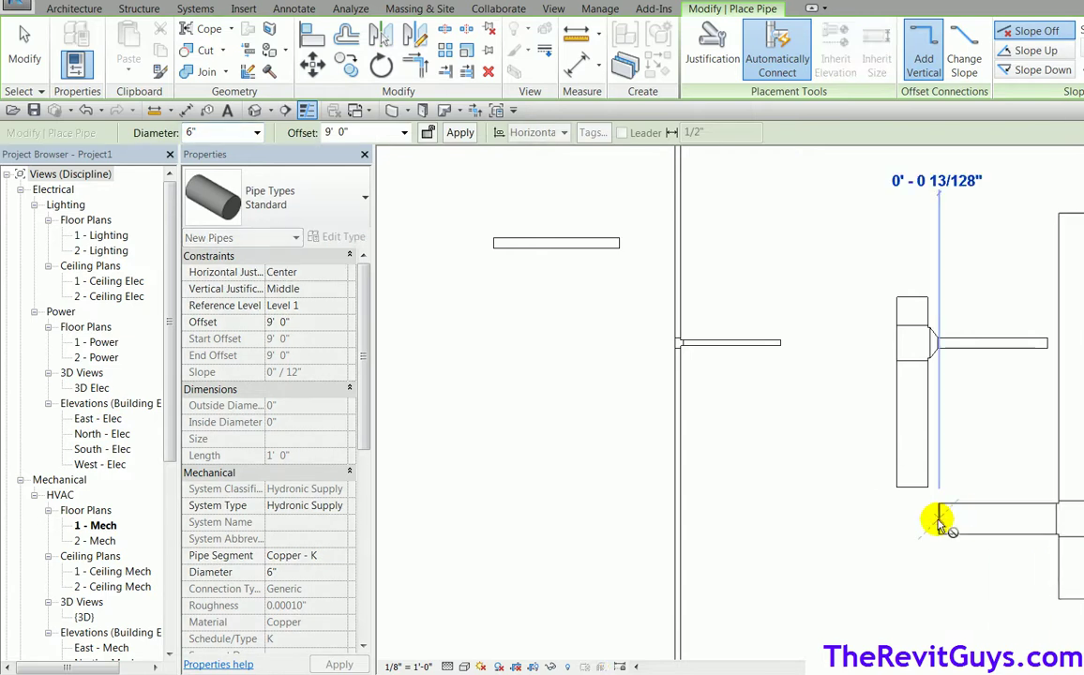
pyautogui.press('Escape')
pyautogui.press('Escape')
pyautogui.moveTo(936, 573); pyautogui.dragTo(654, 582, button='middle')
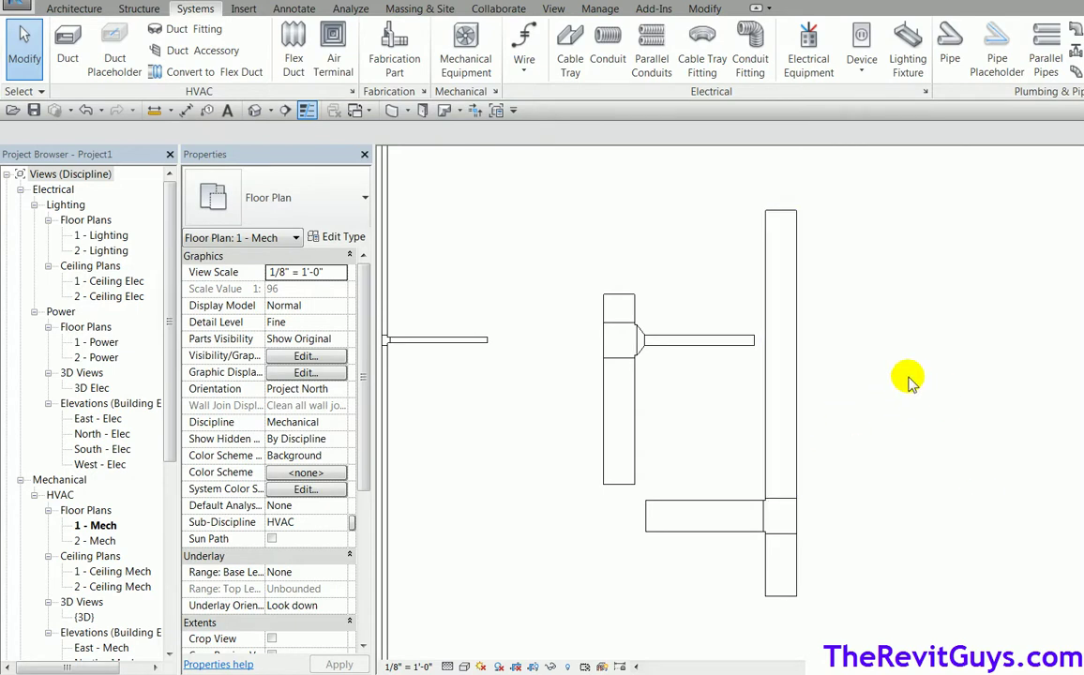
pyautogui.click(788, 431)
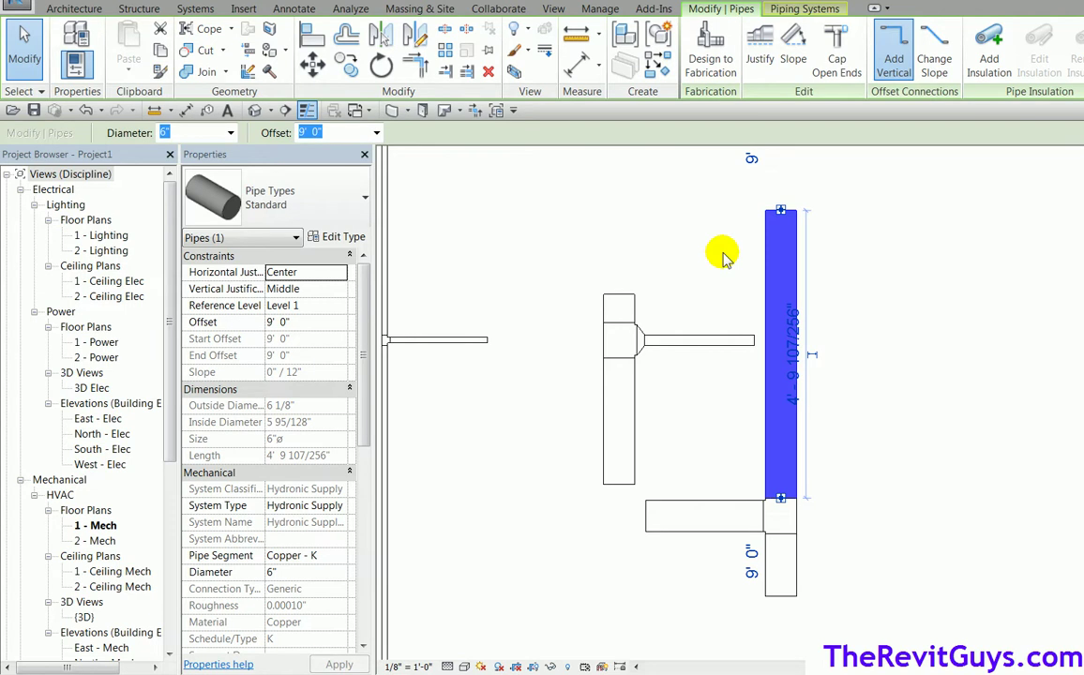
# Step: Draw a 2" Standard with pipe tap branch rightward from the new main pipe
pyautogui.click(659, 35)
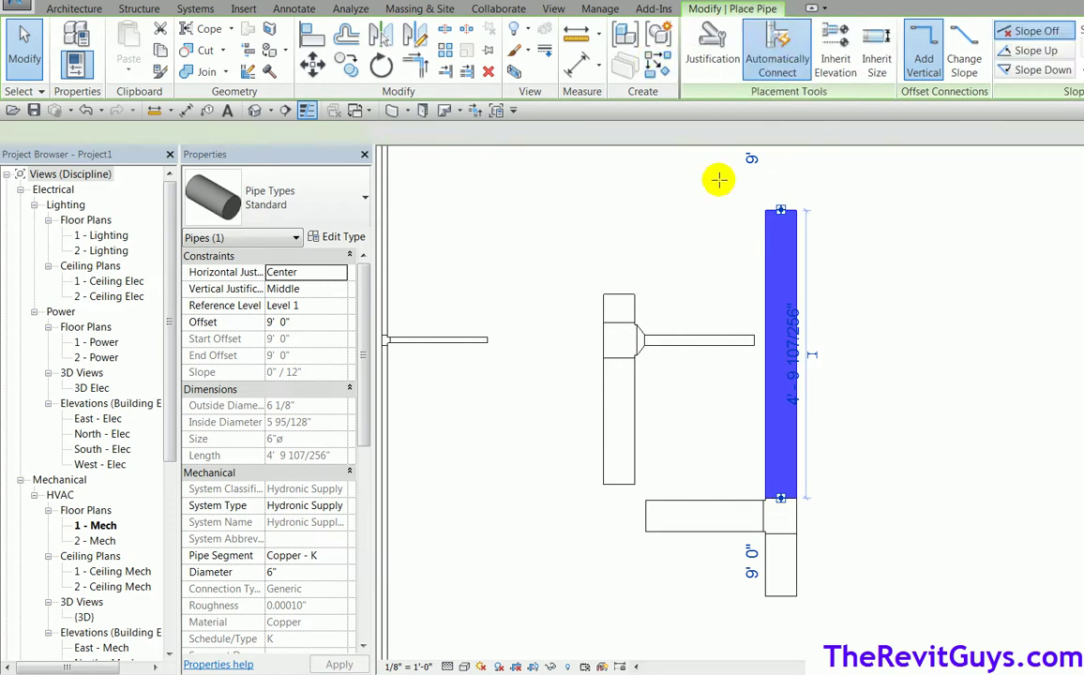
pyautogui.click(257, 133)
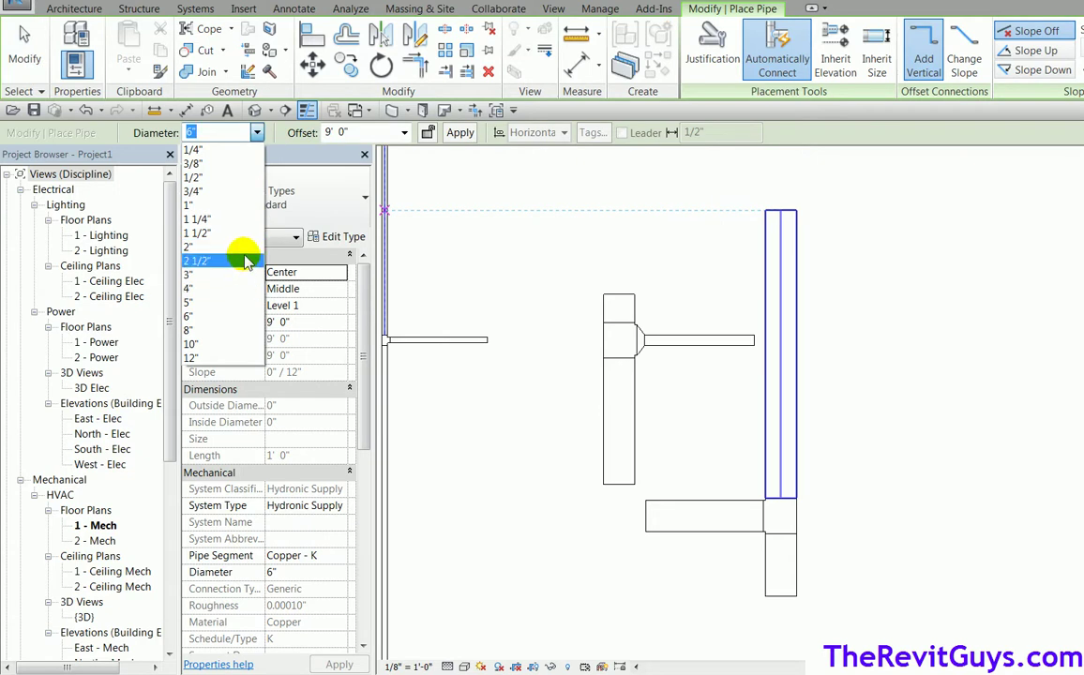
pyautogui.click(237, 246)
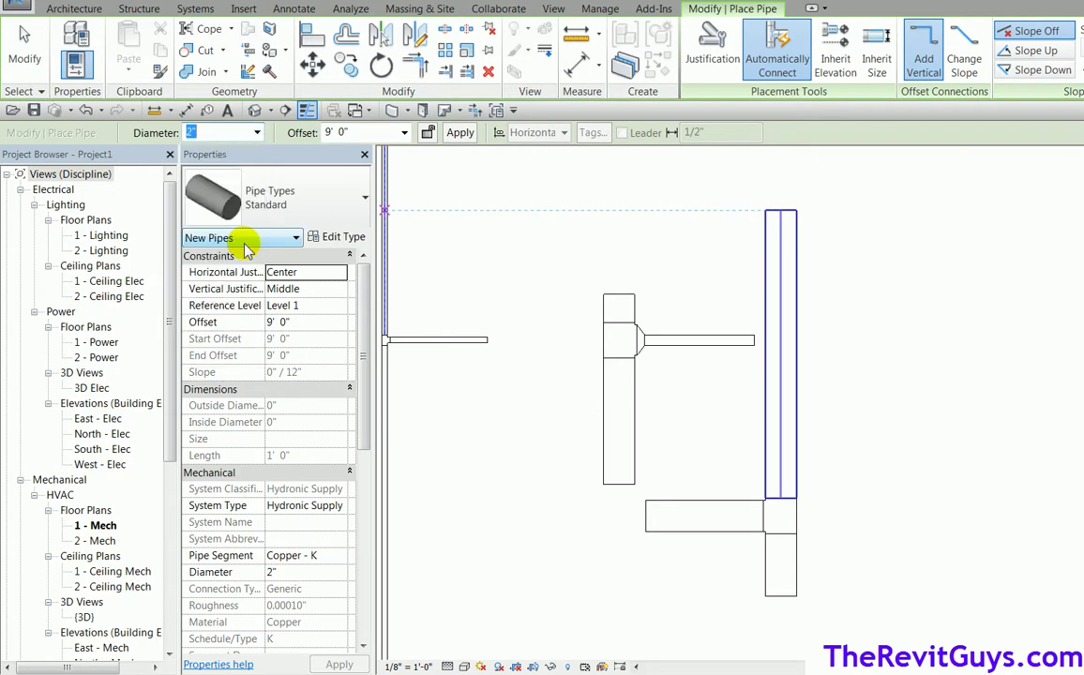
pyautogui.click(349, 206)
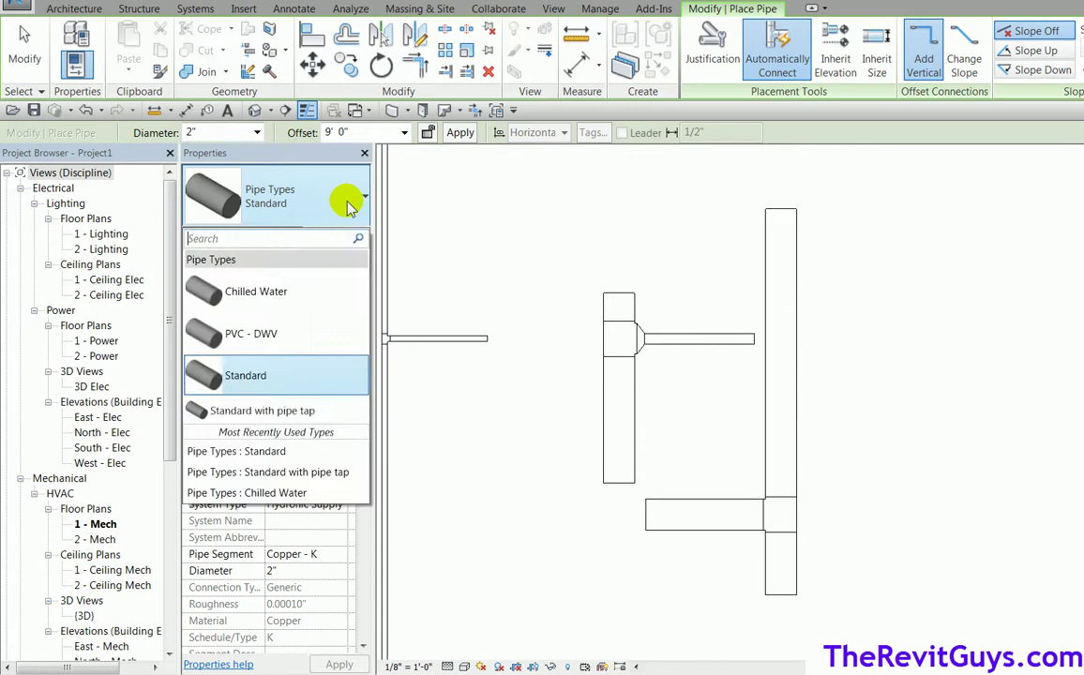
pyautogui.click(326, 412)
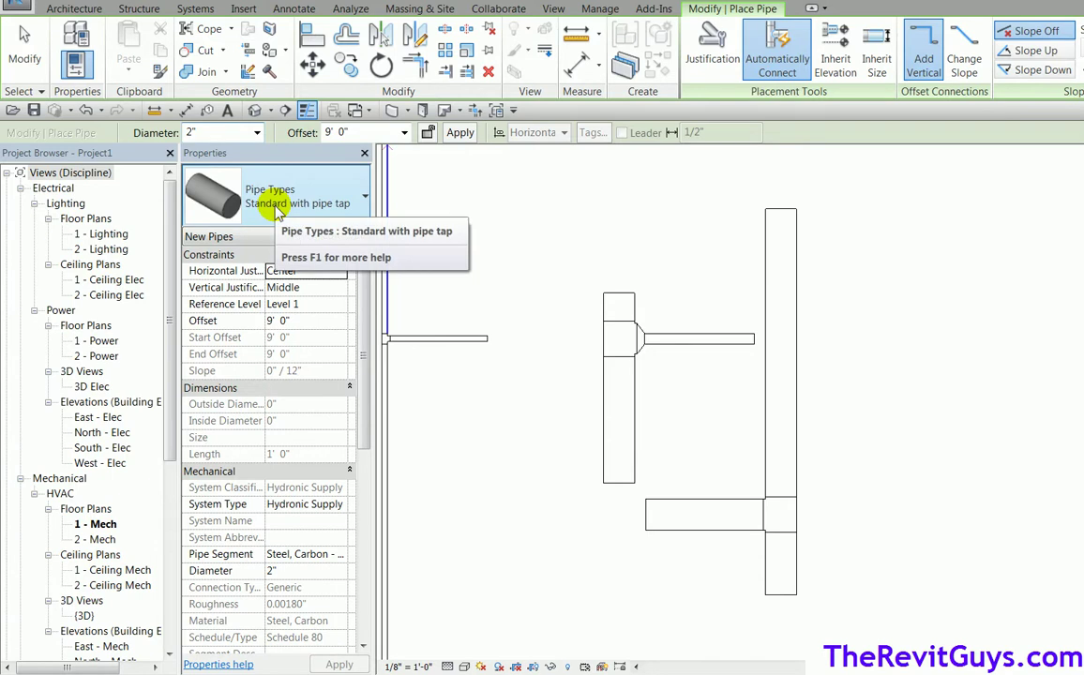
pyautogui.click(781, 291)
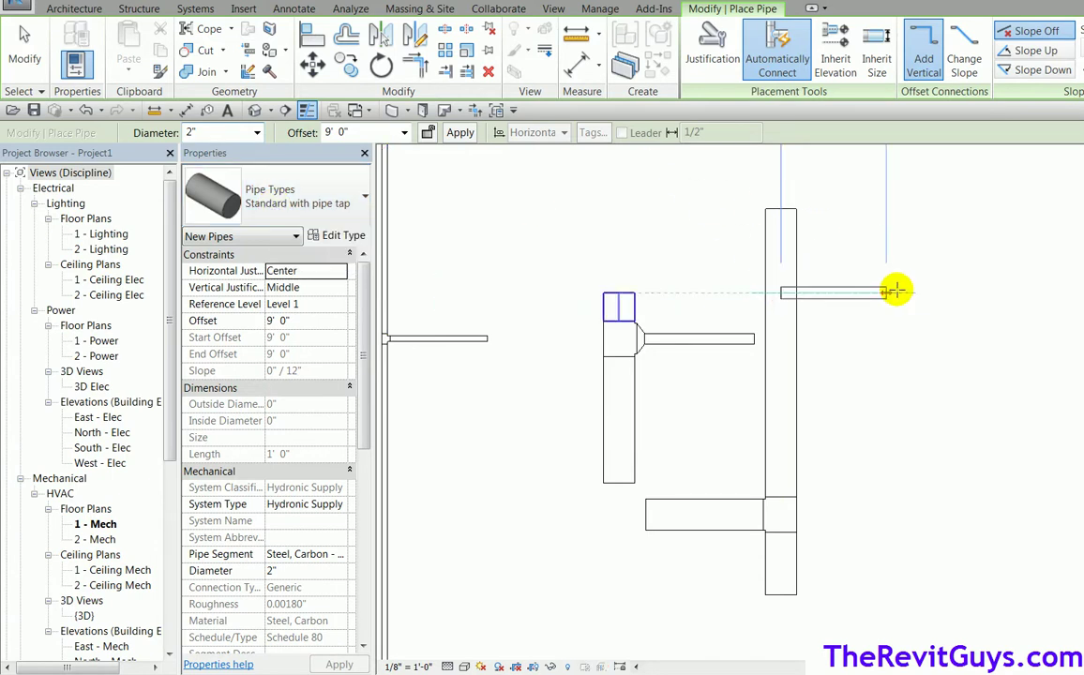
pyautogui.click(896, 292)
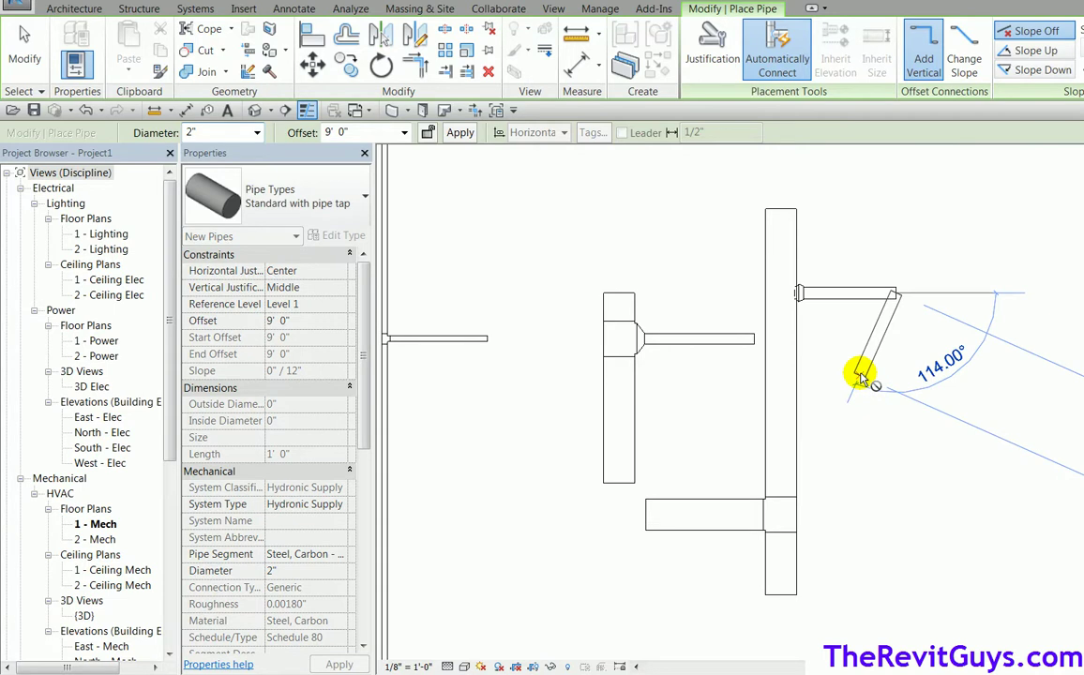
pyautogui.press('Escape')
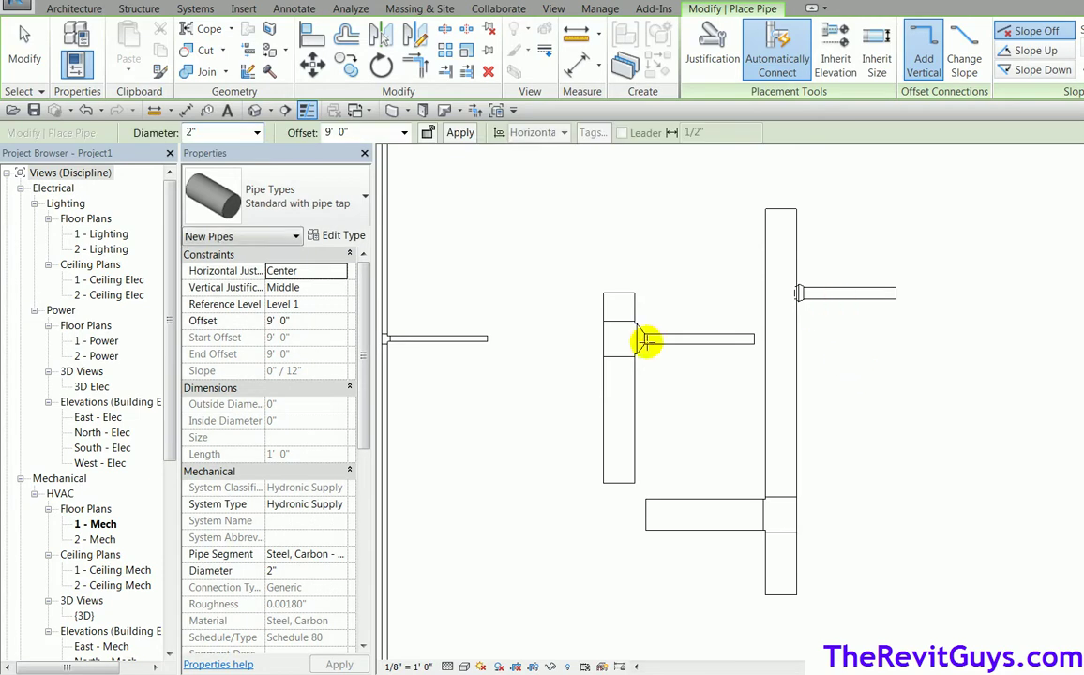
# Step: Tap a 3" branch pipe into the right side of the main
pyautogui.click(256, 132)
pyautogui.click(244, 246)
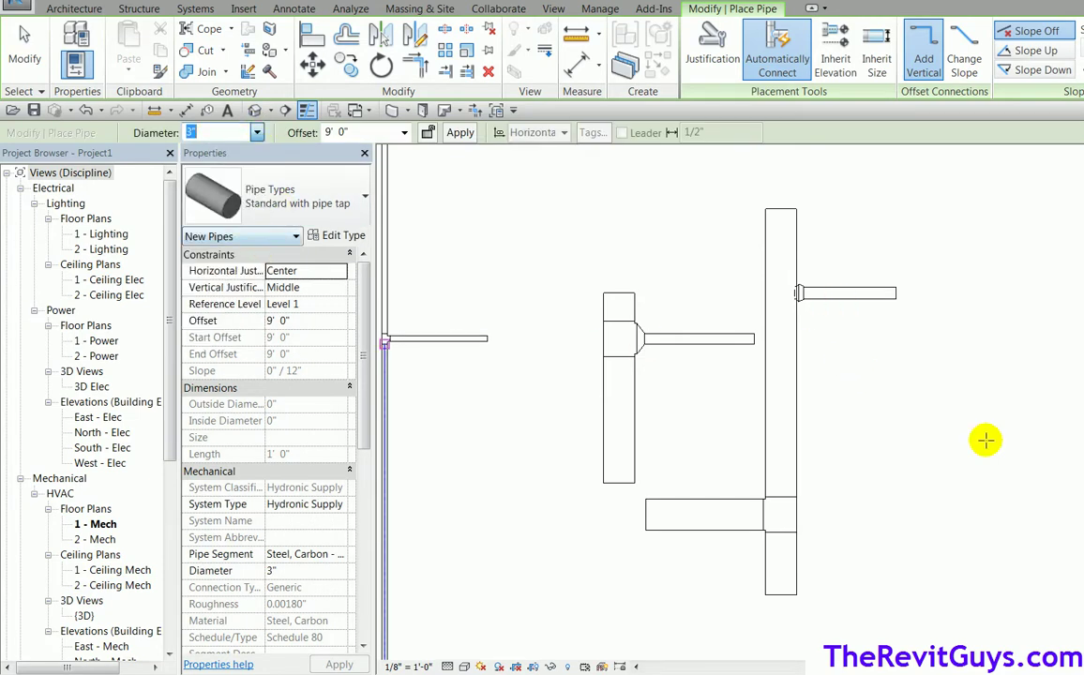
pyautogui.click(780, 380)
pyautogui.click(870, 379)
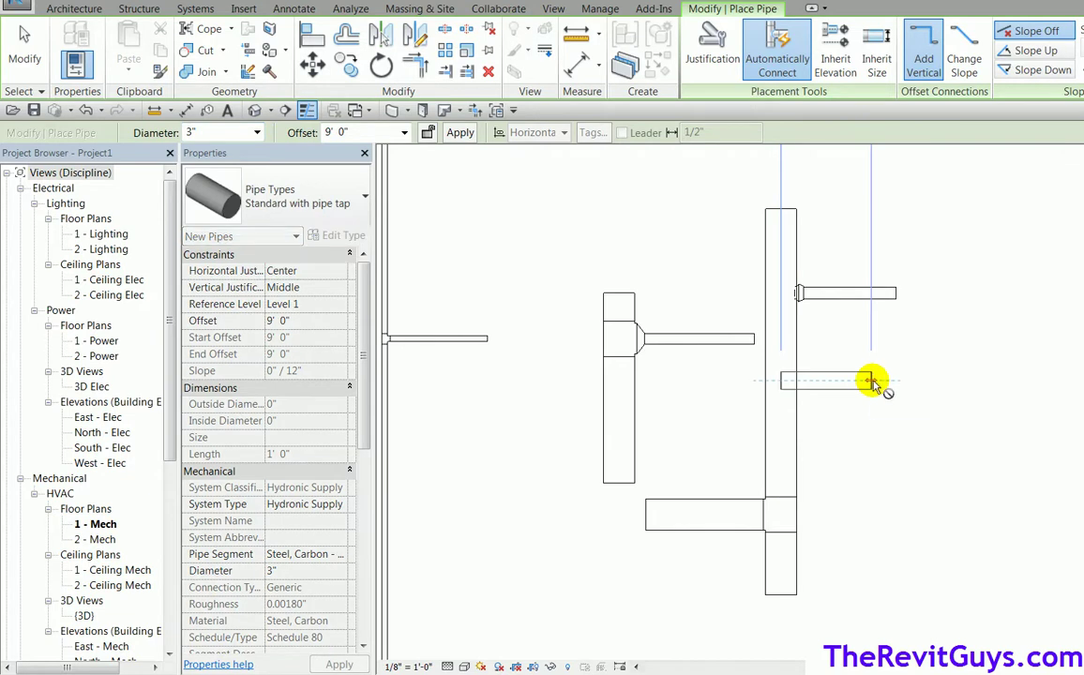
pyautogui.click(255, 111)
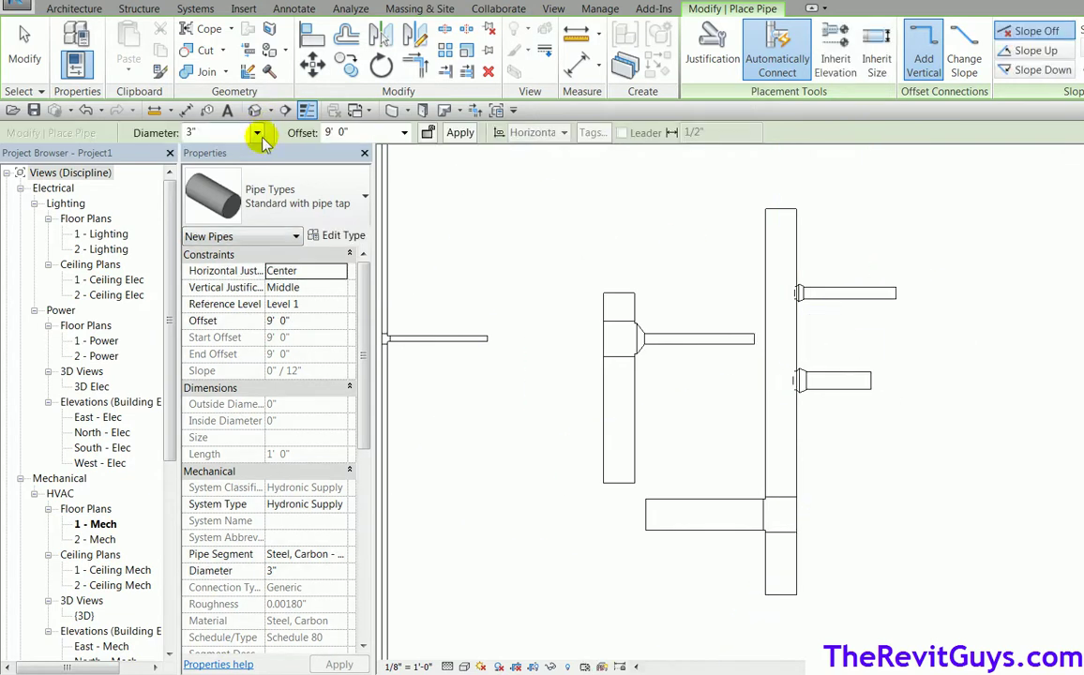
# Step: Tap 5" and 6" branches into the main, then stop placing pipes
pyautogui.click(256, 132)
pyautogui.click(234, 288)
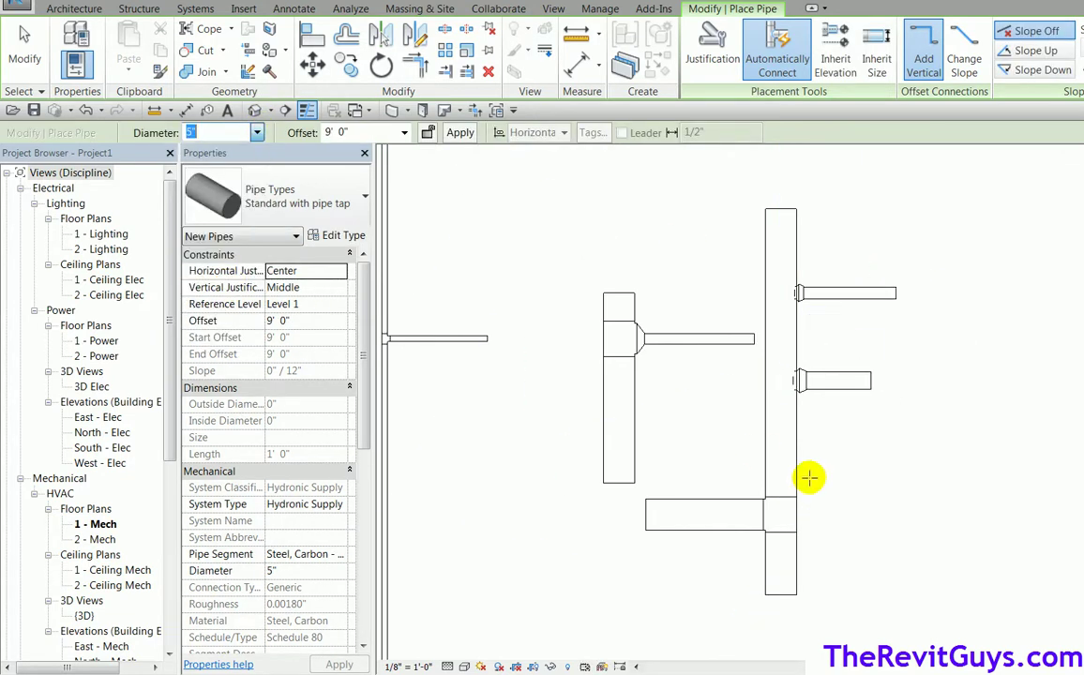
pyautogui.click(780, 459)
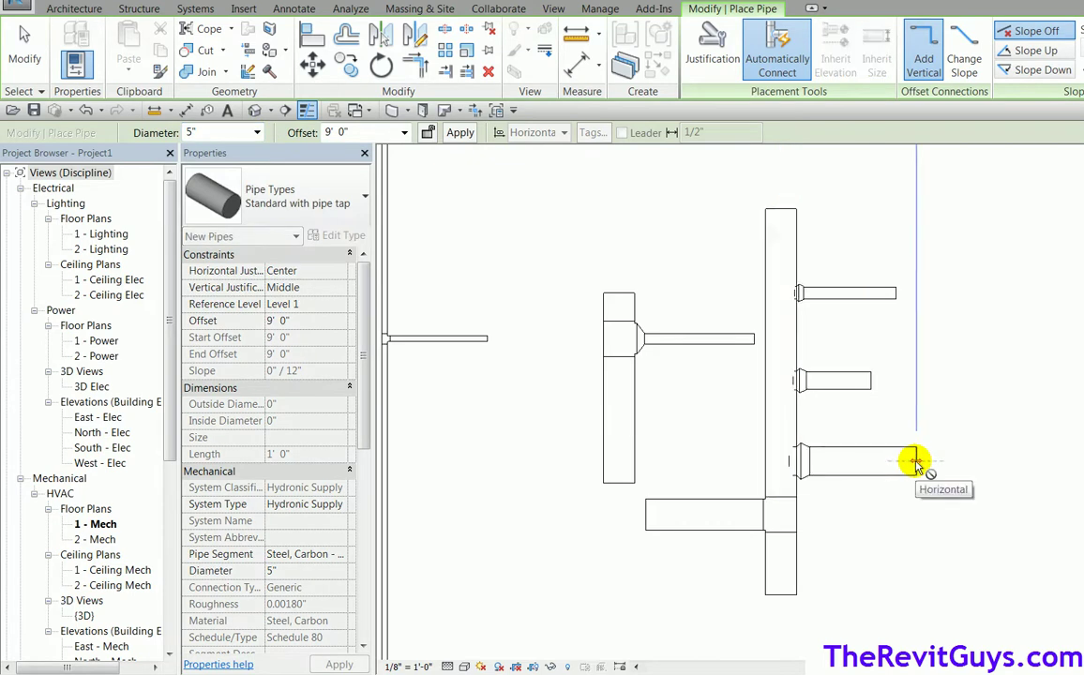
pyautogui.click(914, 462)
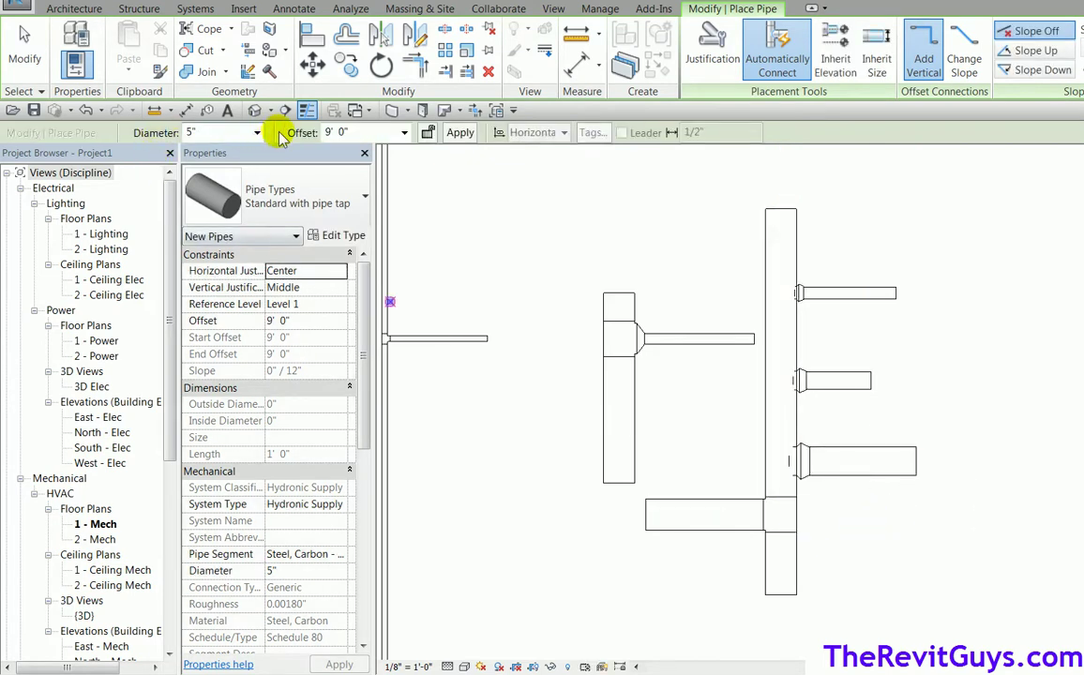
pyautogui.click(256, 132)
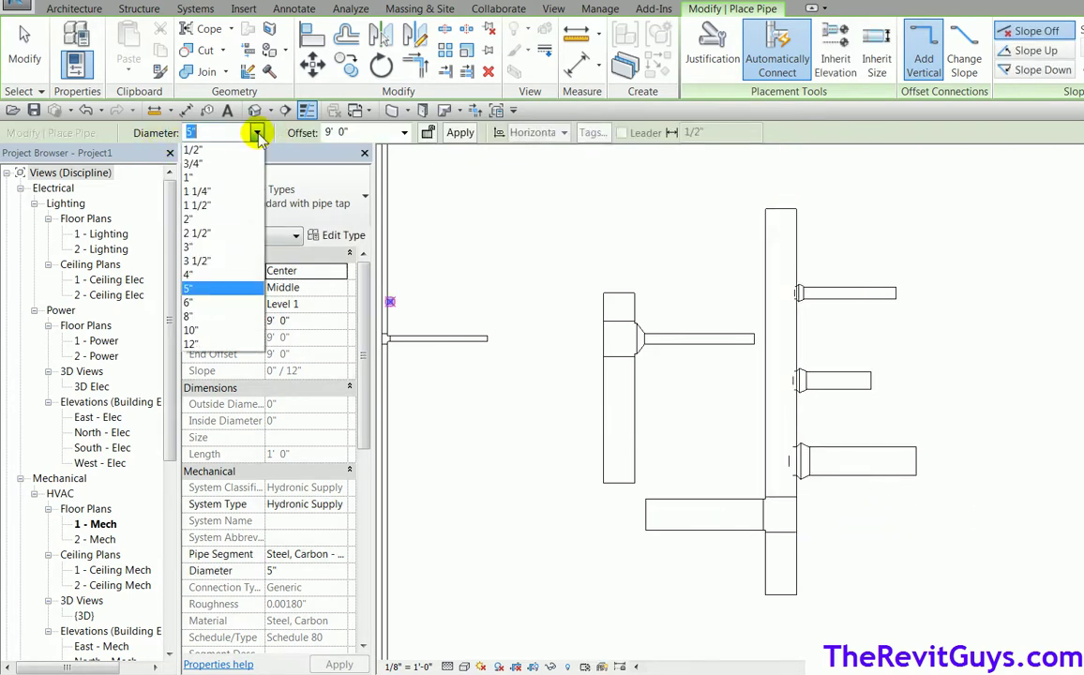
pyautogui.click(208, 303)
pyautogui.click(782, 248)
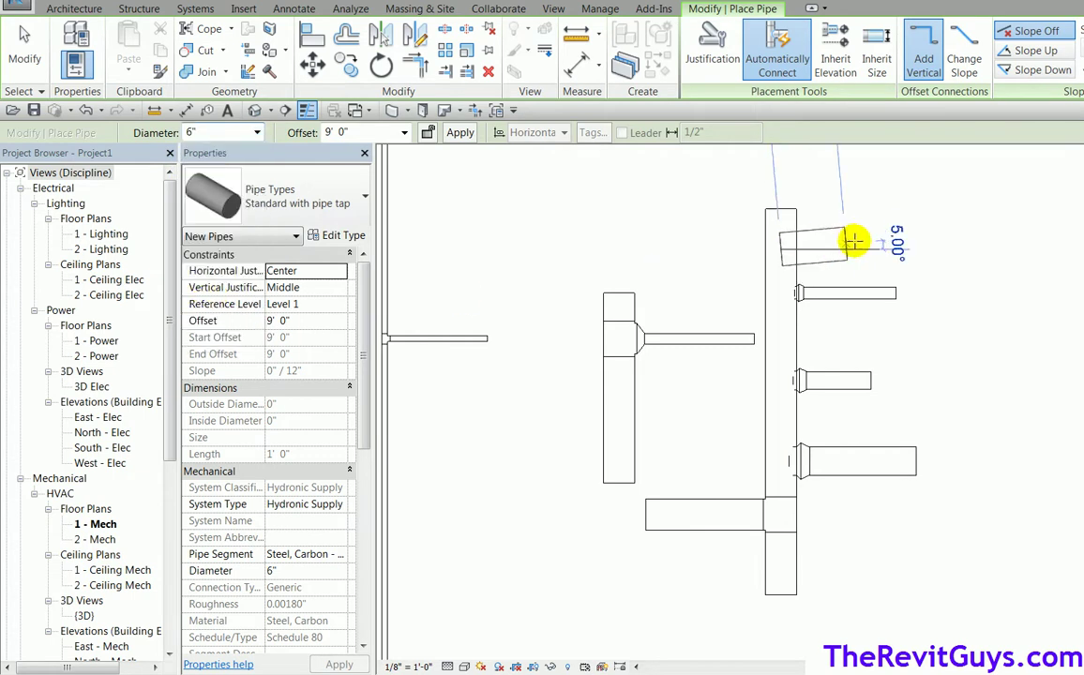
pyautogui.click(893, 250)
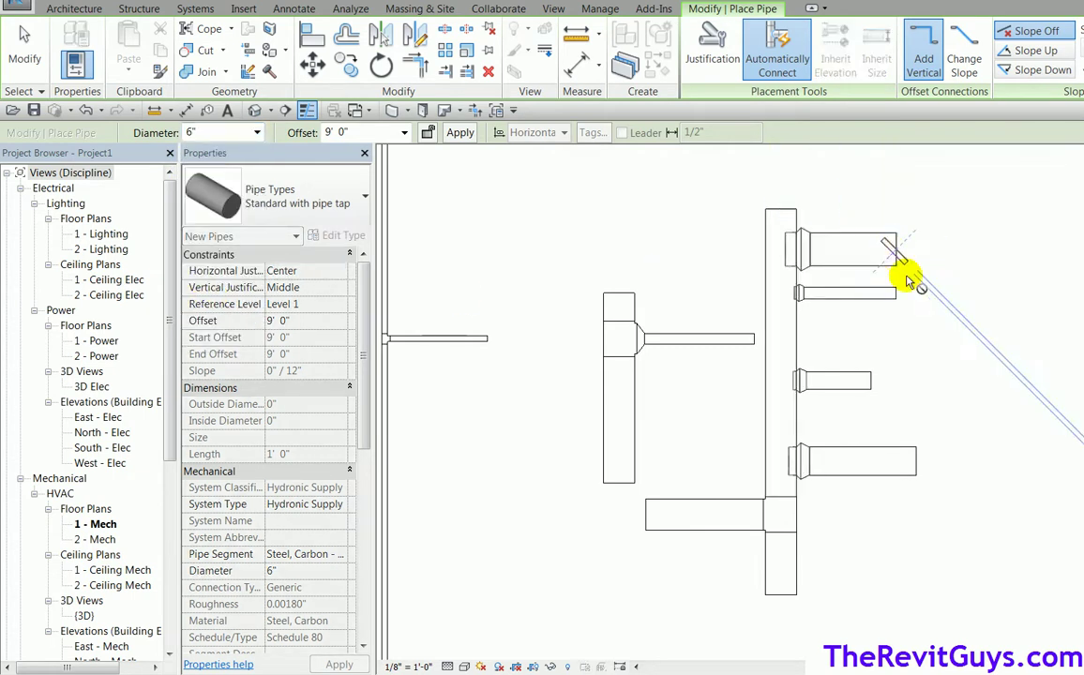
pyautogui.press('Escape')
pyautogui.press('Escape')
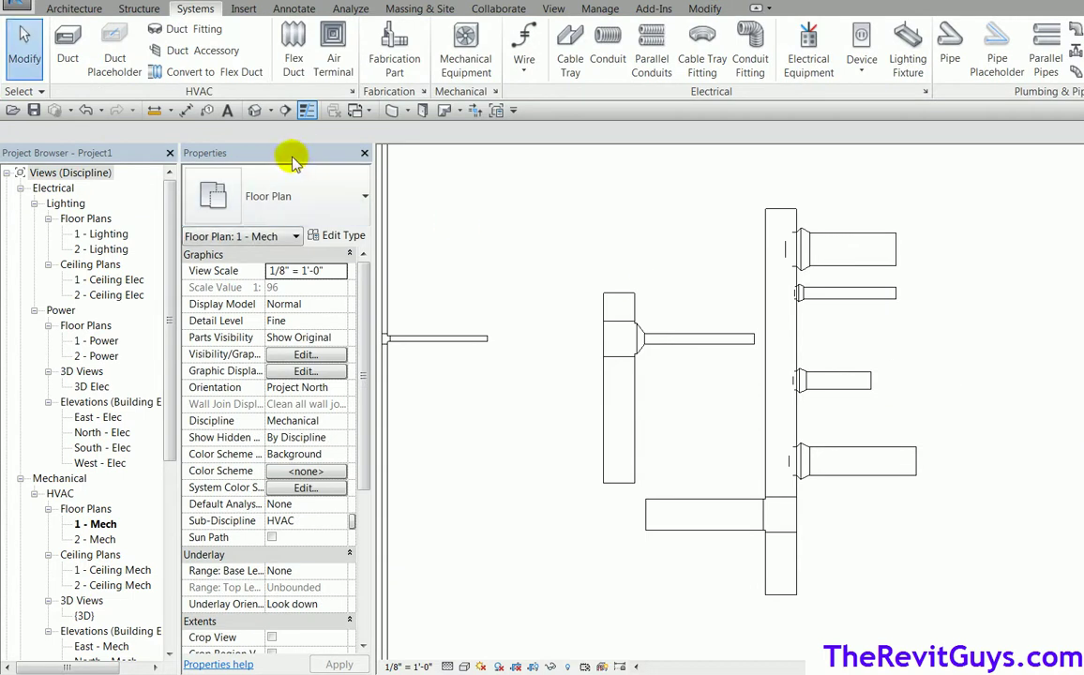
# Step: Switch to the default 3D view with Detail Level set to Fine
pyautogui.click(254, 110)
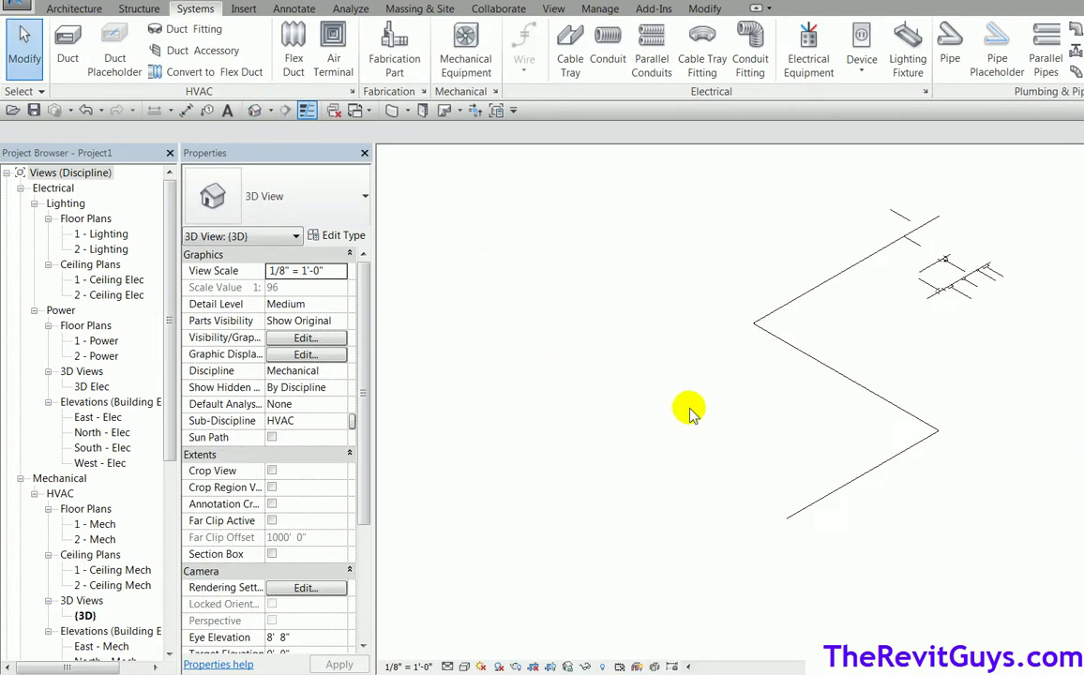
pyautogui.scroll(4, 975, 292)
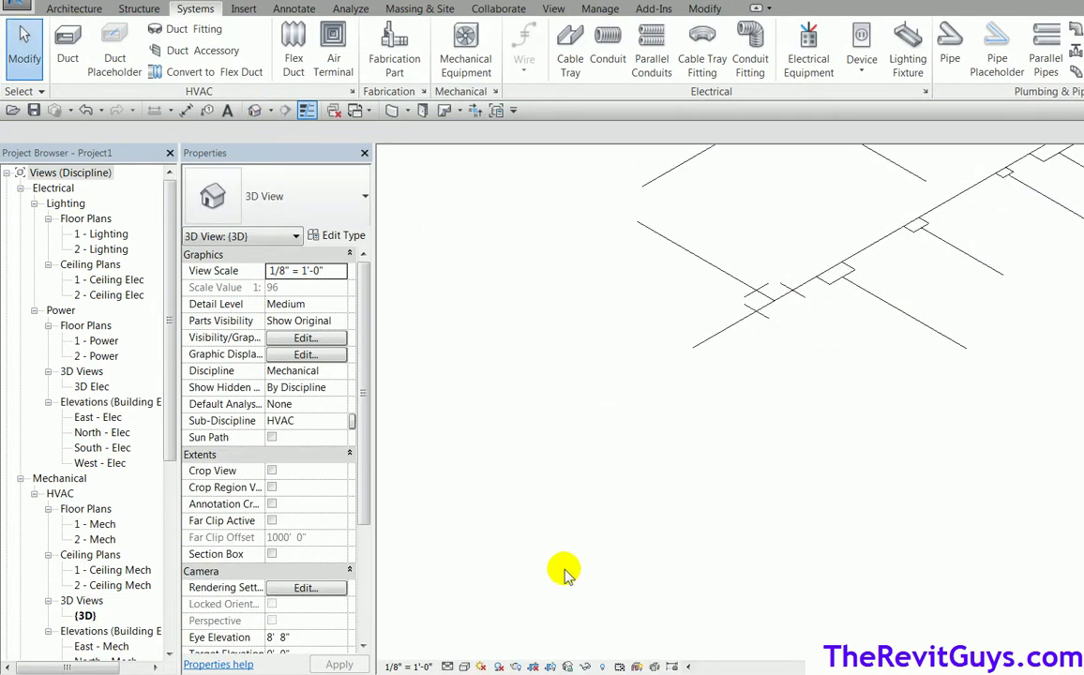
pyautogui.click(464, 666)
pyautogui.click(447, 666)
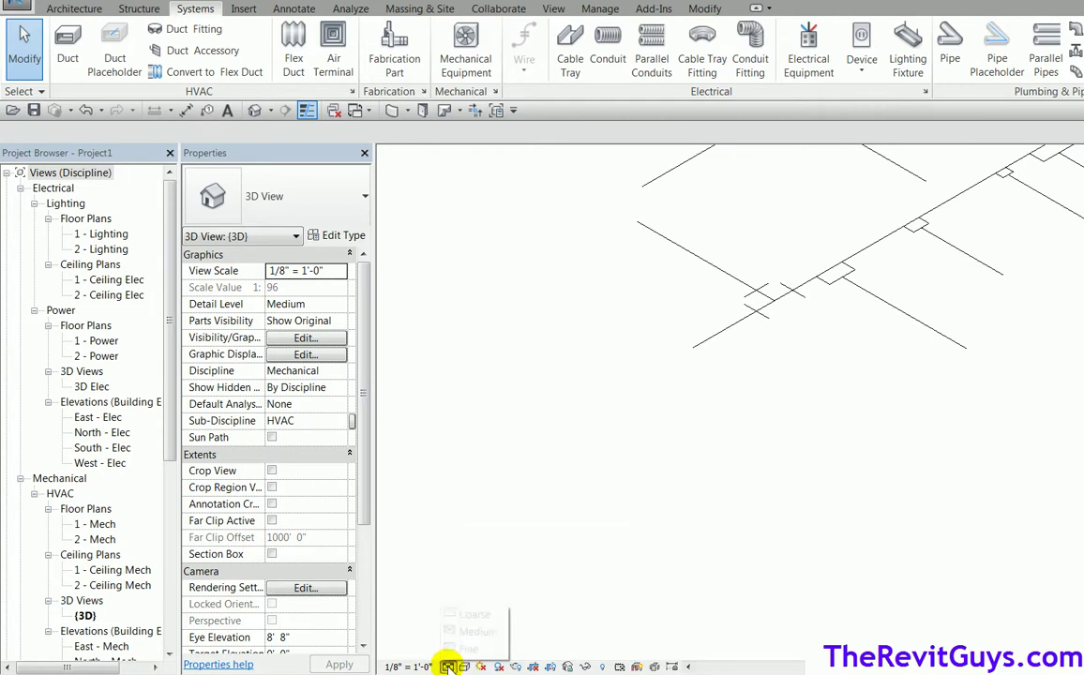
pyautogui.click(448, 667)
pyautogui.click(452, 649)
# Step: Zoom toward the branches and select a tap fitting to check its type
pyautogui.moveTo(727, 514); pyautogui.dragTo(592, 580, button='middle')
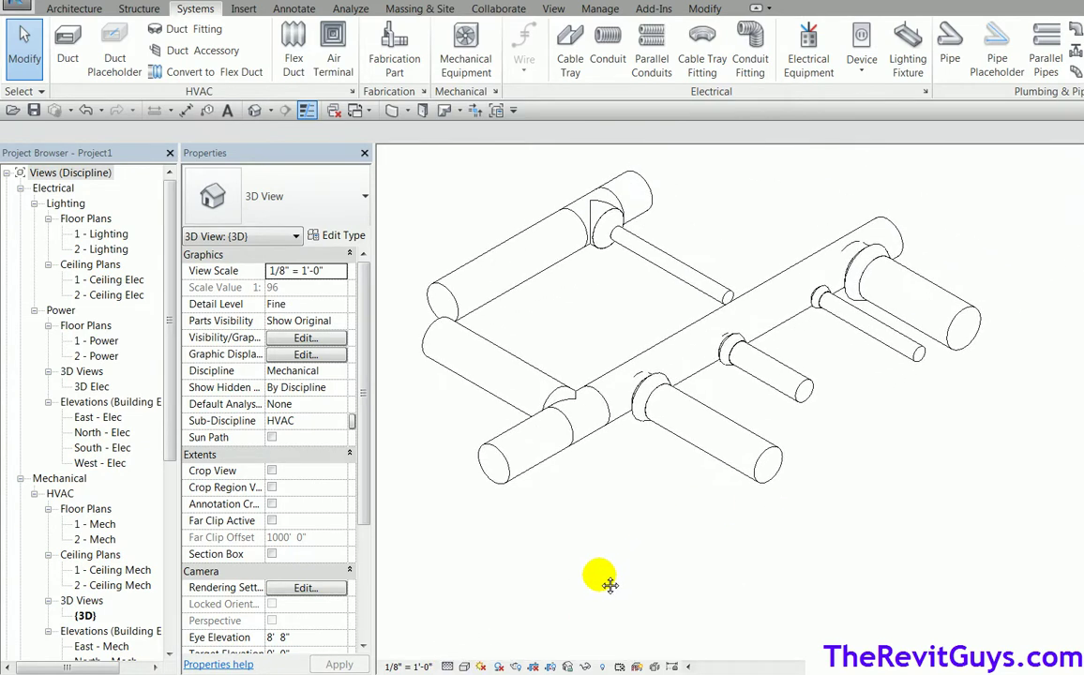
pyautogui.scroll(2, 634, 482)
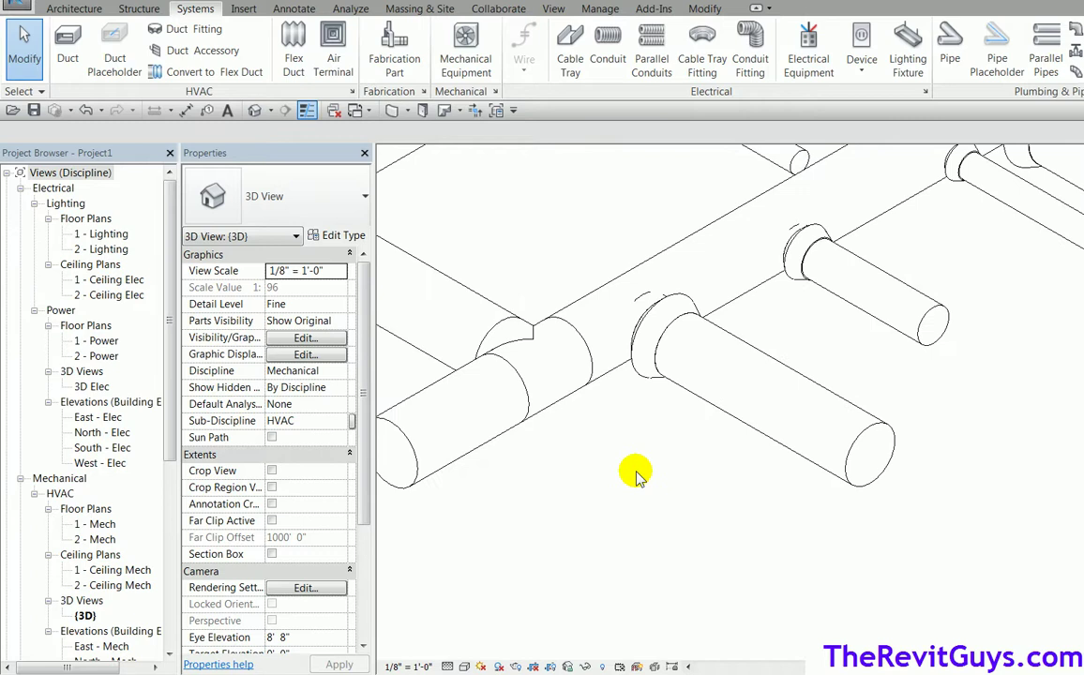
pyautogui.click(641, 379)
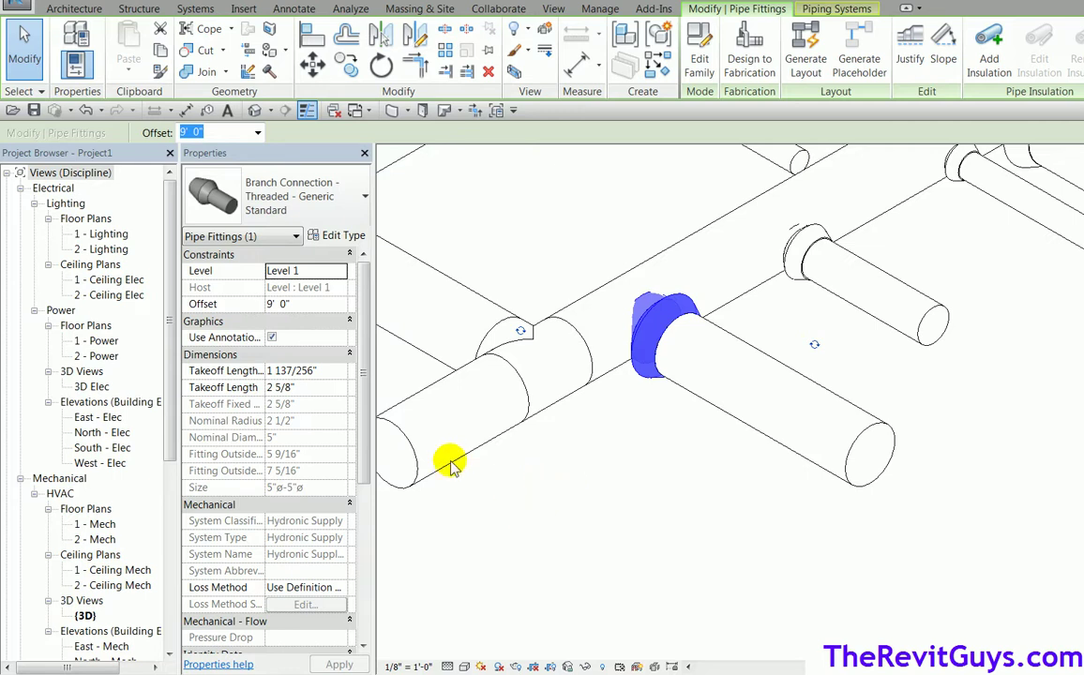
pyautogui.moveTo(167, 379); pyautogui.dragTo(128, 608)
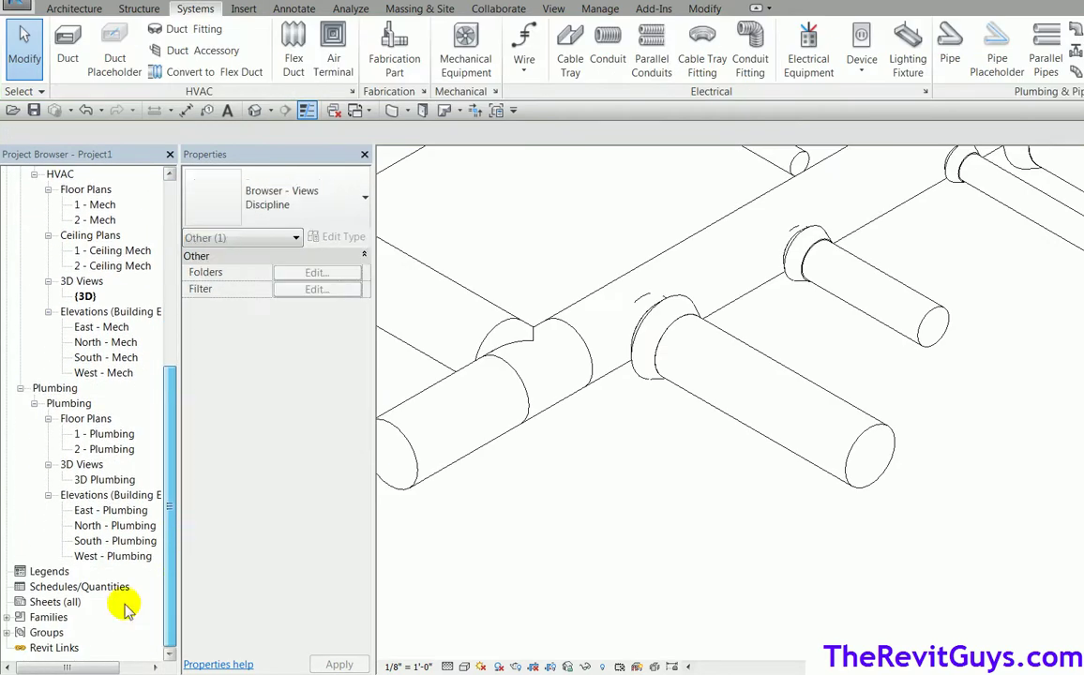
# Step: Under Families > Pipe Fittings, rename Branch Connection - Threaded - Generic to 'weld o let of goodness'
pyautogui.click(8, 617)
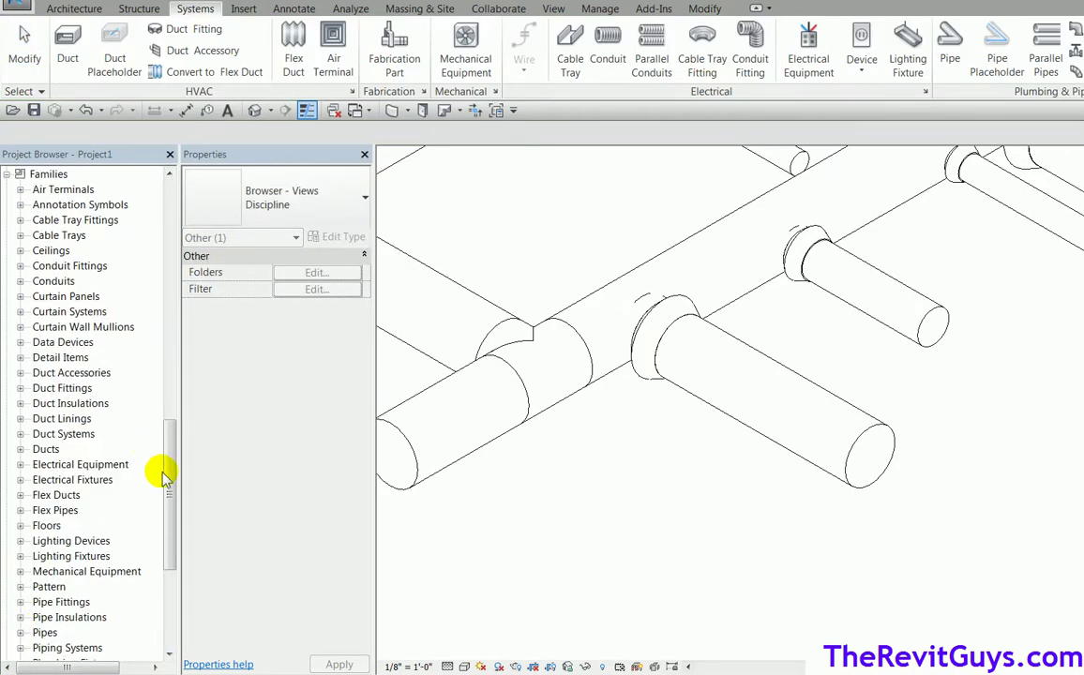
pyautogui.click(20, 604)
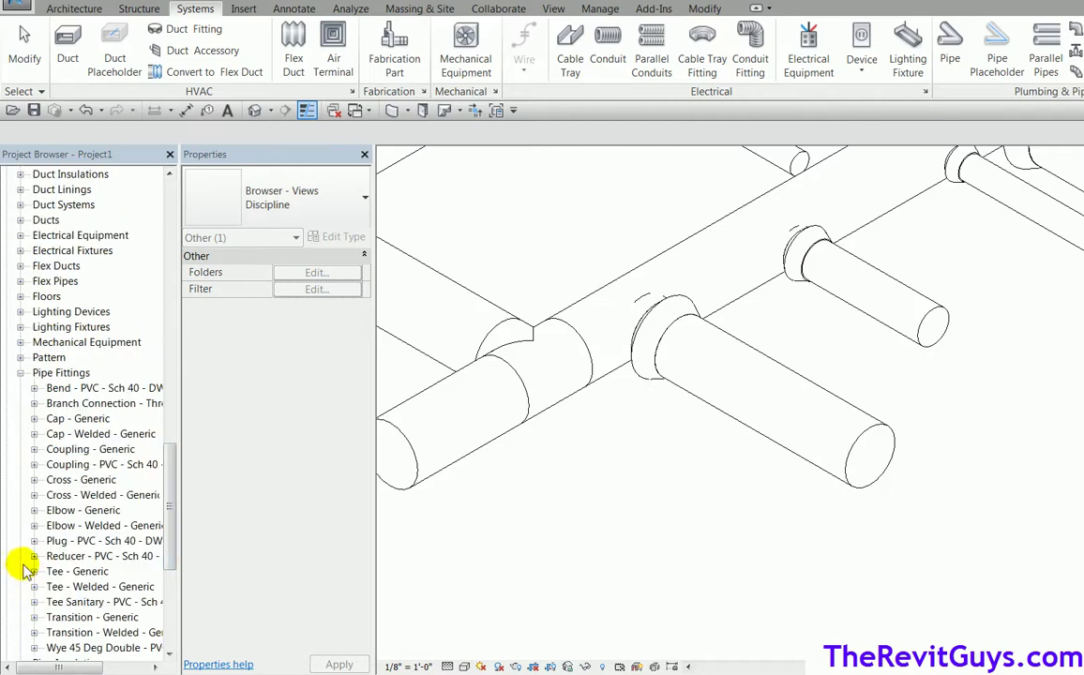
pyautogui.click(111, 403)
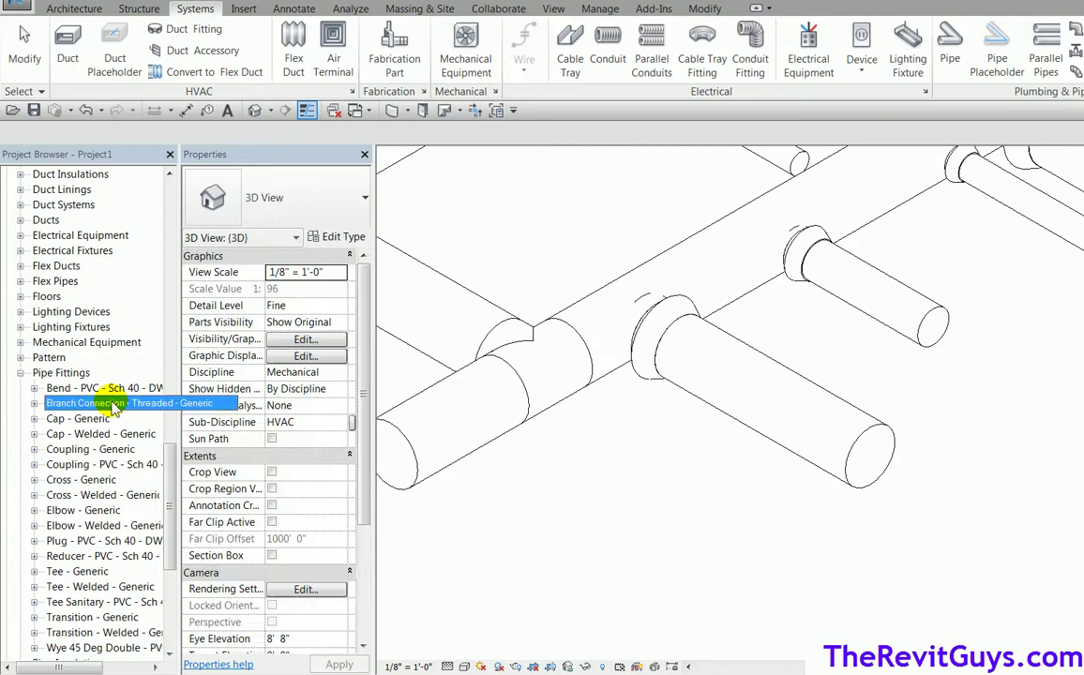
pyautogui.rightClick(110, 404)
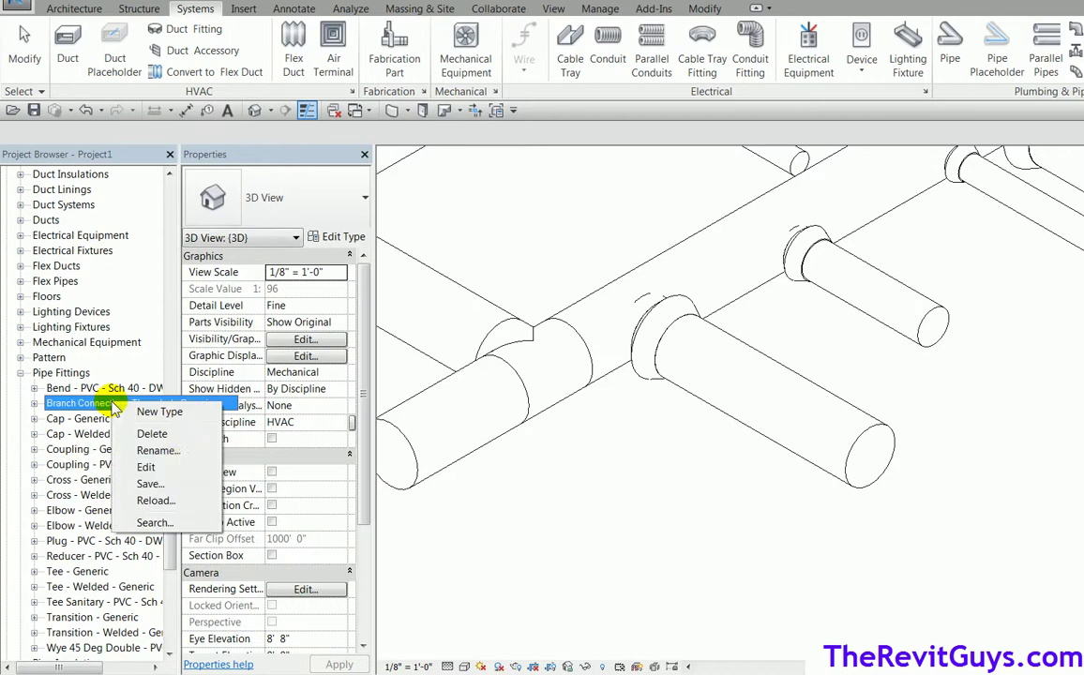
pyautogui.click(155, 451)
pyautogui.write('weld o let of goodness')
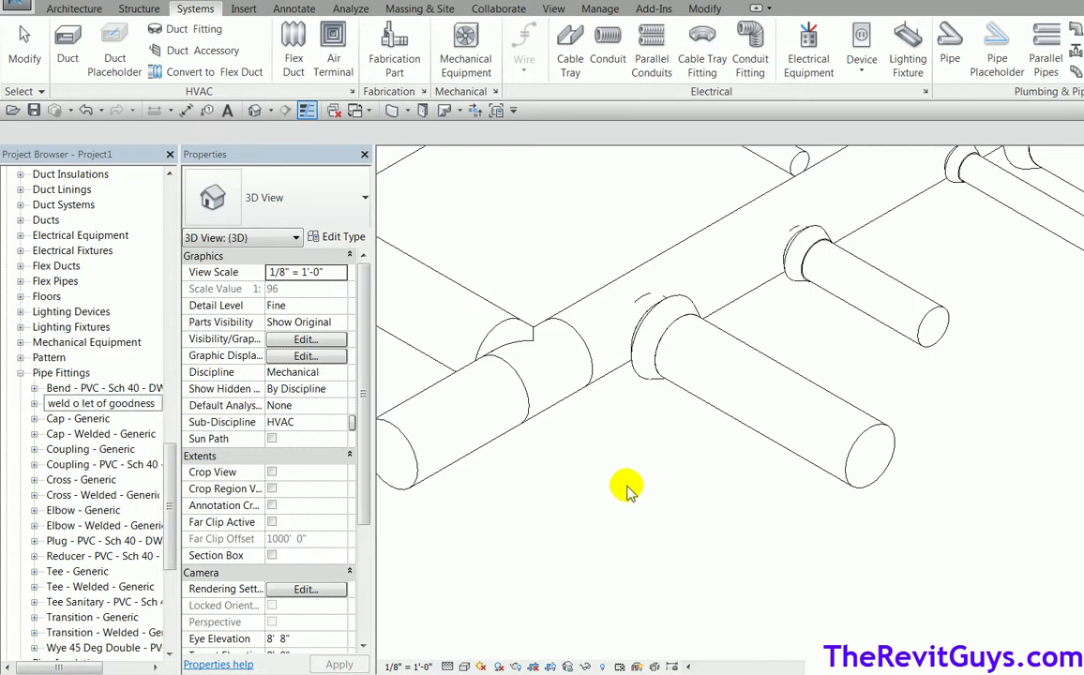
pyautogui.click(605, 507)
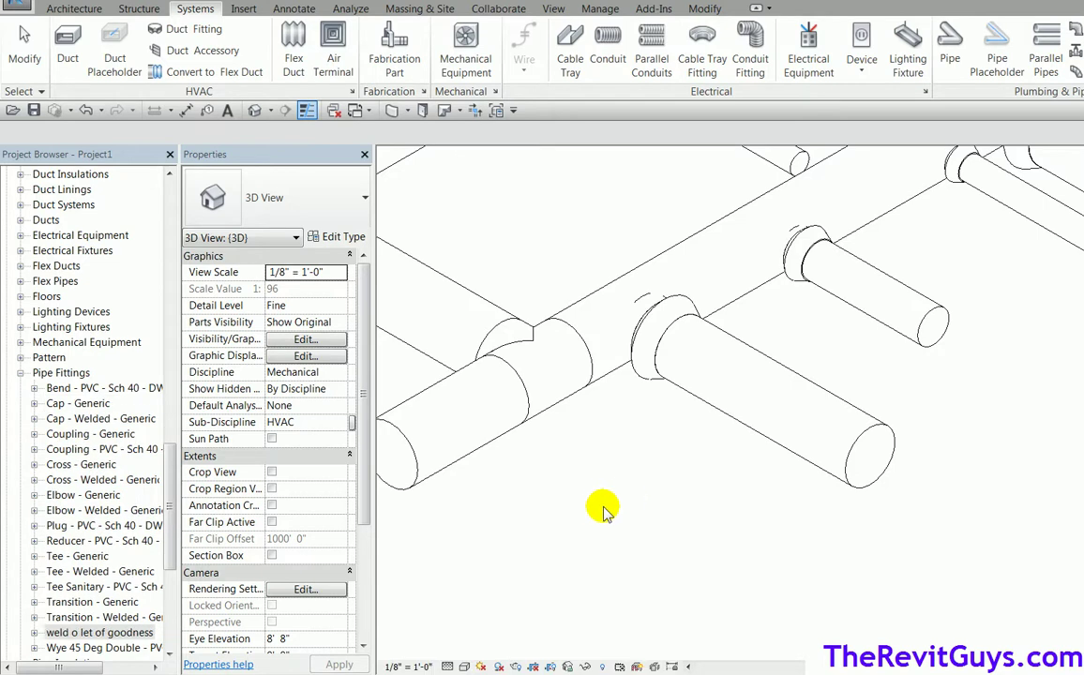
# Step: Verify a tap fitting reads 'weld o let of goodness', then zoom out and orbit the layout
pyautogui.click(641, 386)
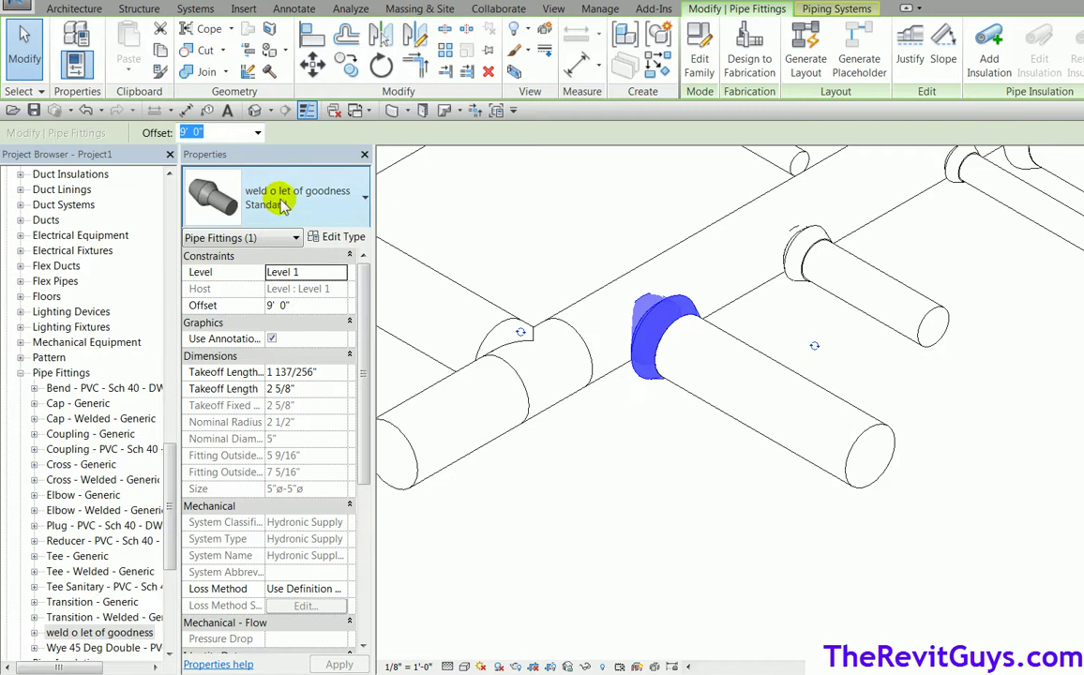
pyautogui.click(634, 434)
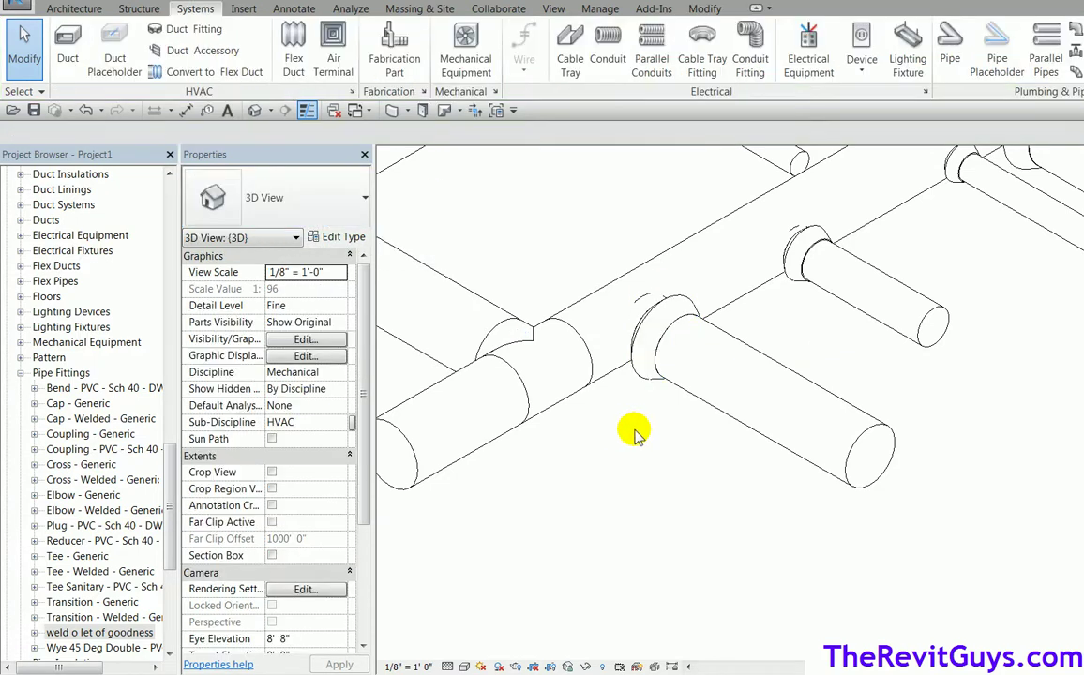
pyautogui.scroll(-5, 634, 441)
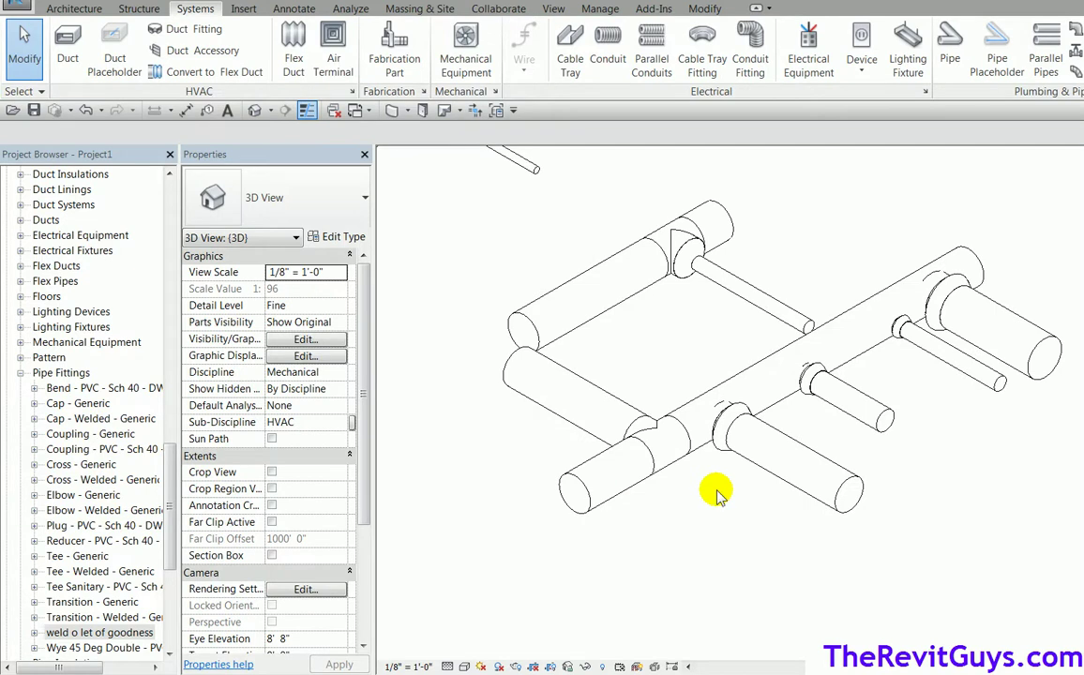
pyautogui.keyDown('shift'); pyautogui.moveTo(706, 486); pyautogui.dragTo(724, 545, button='middle'); pyautogui.keyUp('shift')
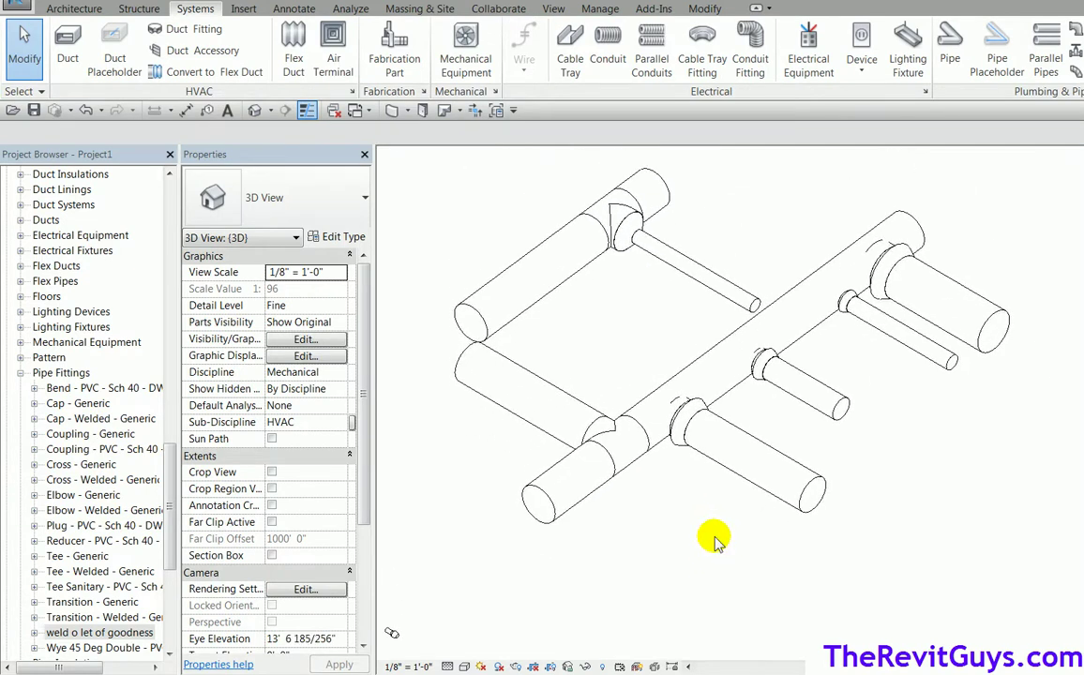